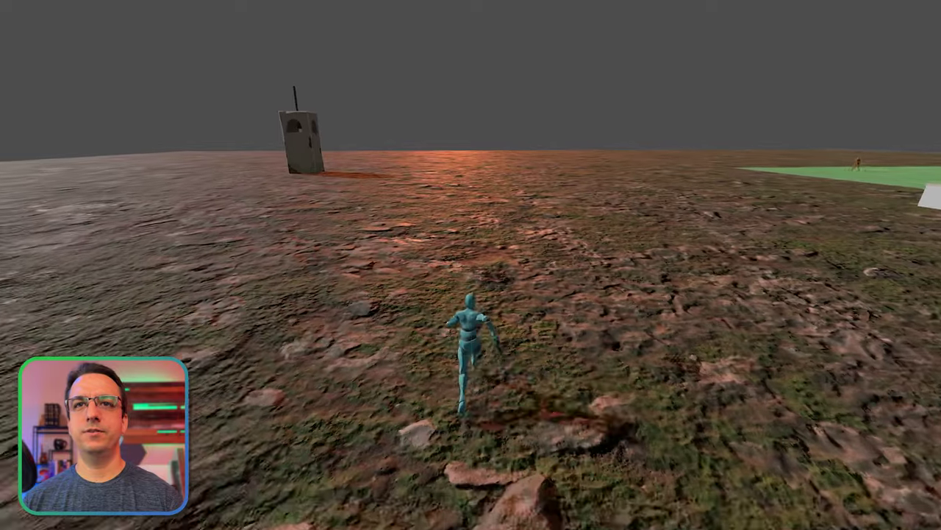
pyautogui.press('space')
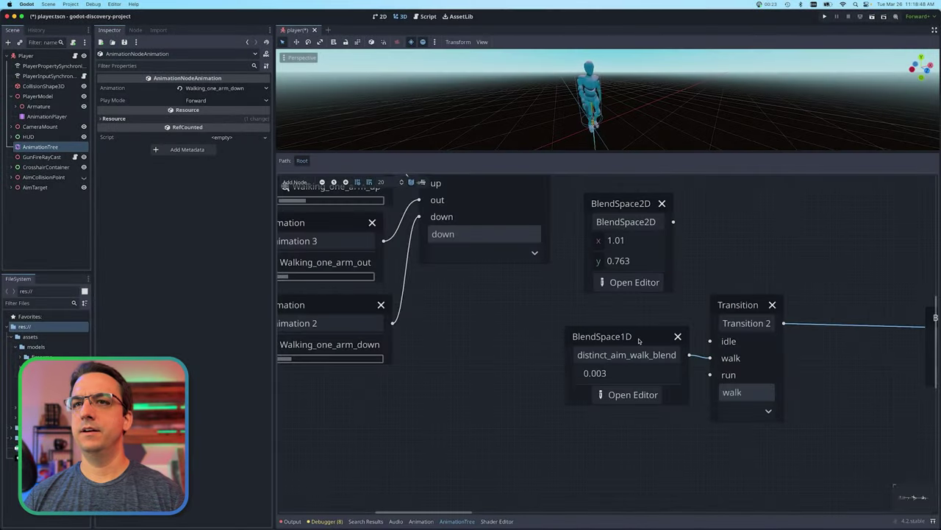
# Open the distinct_aim_walk_blend blend space to examine its points, and return to the root graph
pyautogui.click(639, 338)
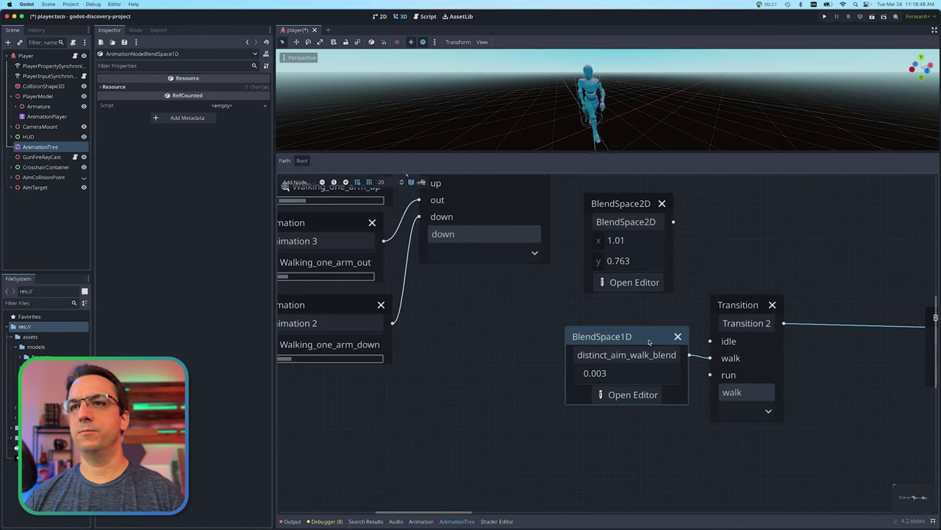
pyautogui.click(643, 395)
pyautogui.click(295, 180)
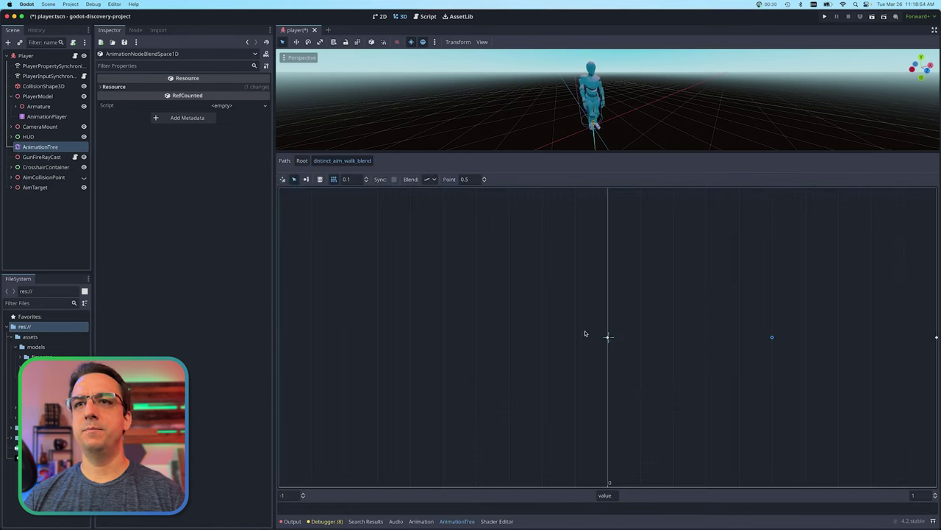
pyautogui.click(607, 337)
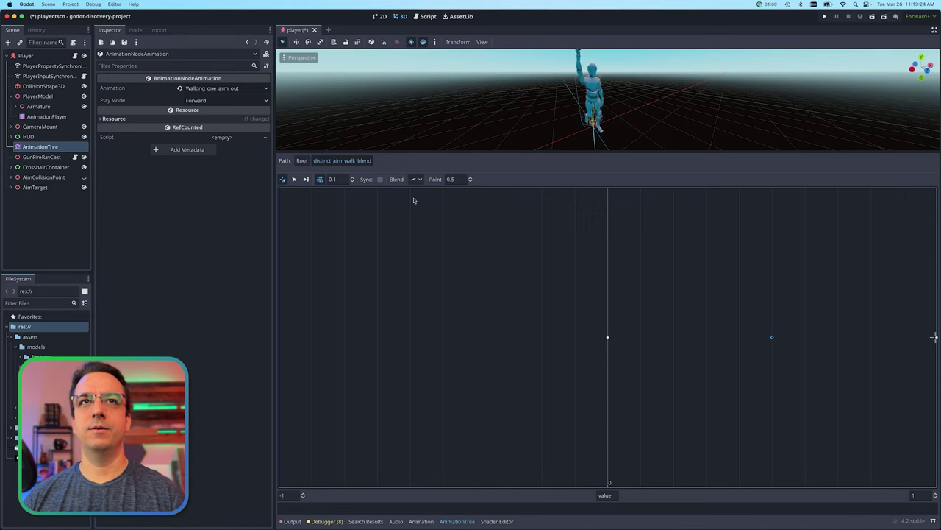
pyautogui.click(302, 160)
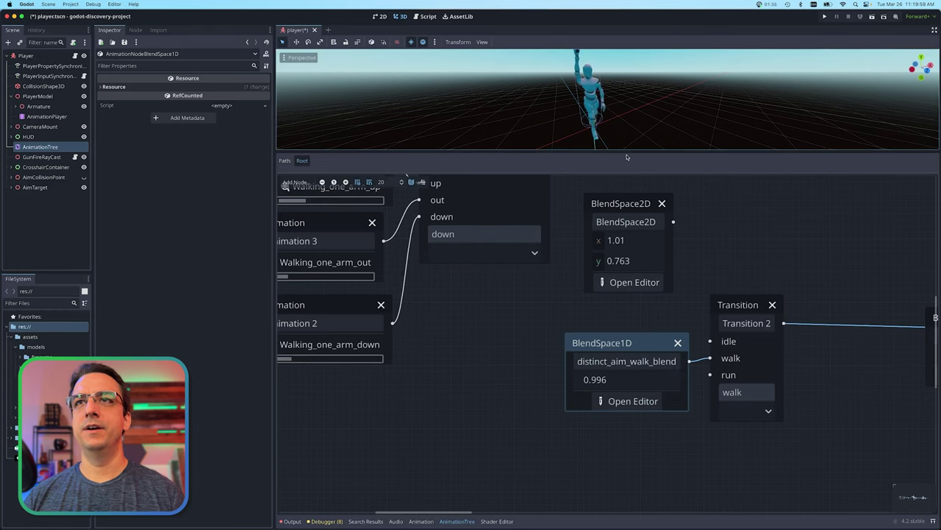
# Enlarge the 3D viewport and preview distinct_aim_walk_blend between its 0.5 and 1 points, ending at about 0.3
pyautogui.moveTo(627, 152); pyautogui.dragTo(627, 177)
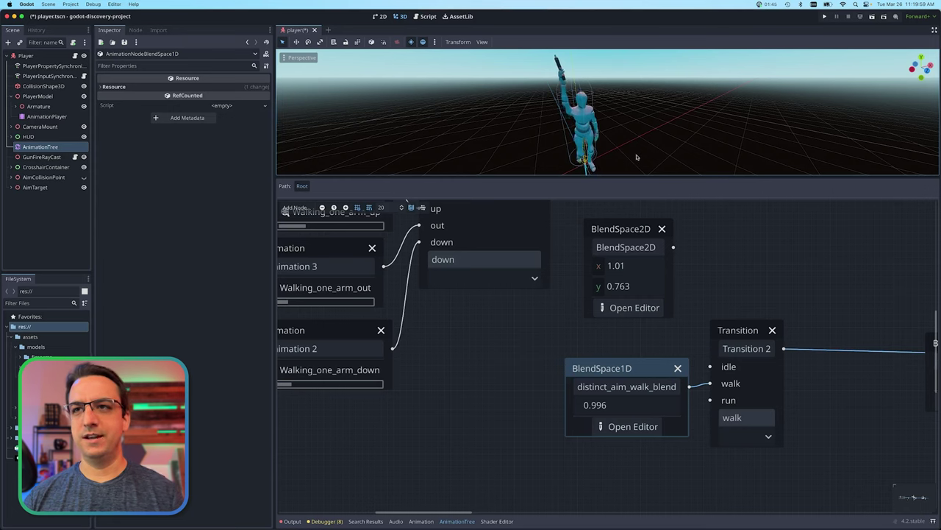
pyautogui.click(631, 426)
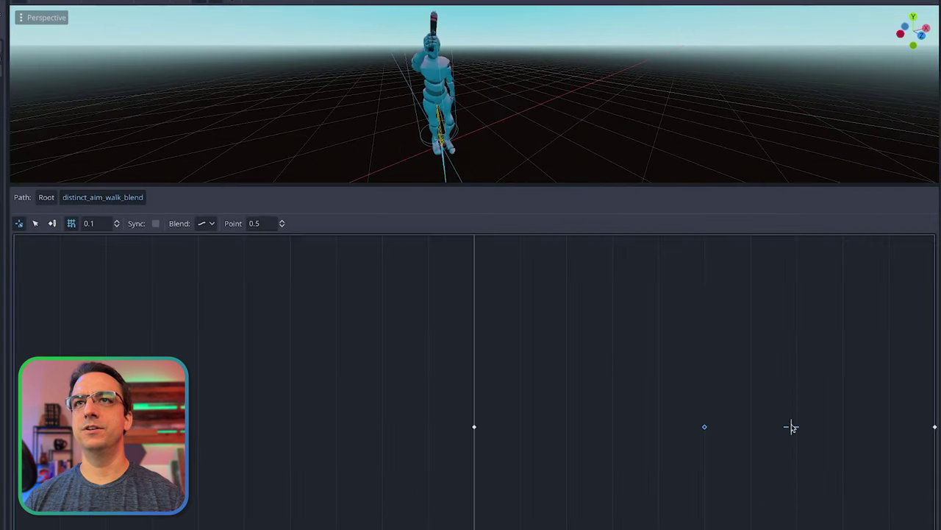
pyautogui.moveTo(792, 428); pyautogui.dragTo(812, 431)
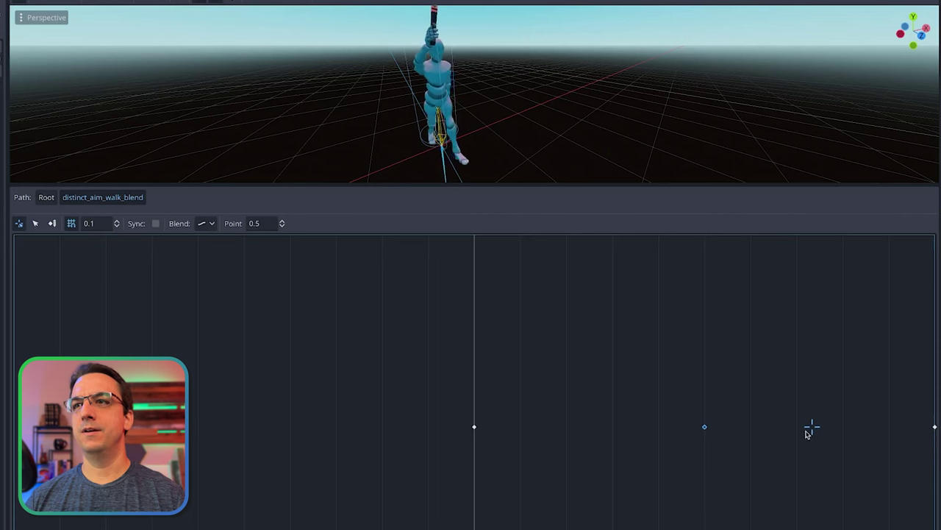
pyautogui.moveTo(807, 434); pyautogui.dragTo(826, 447)
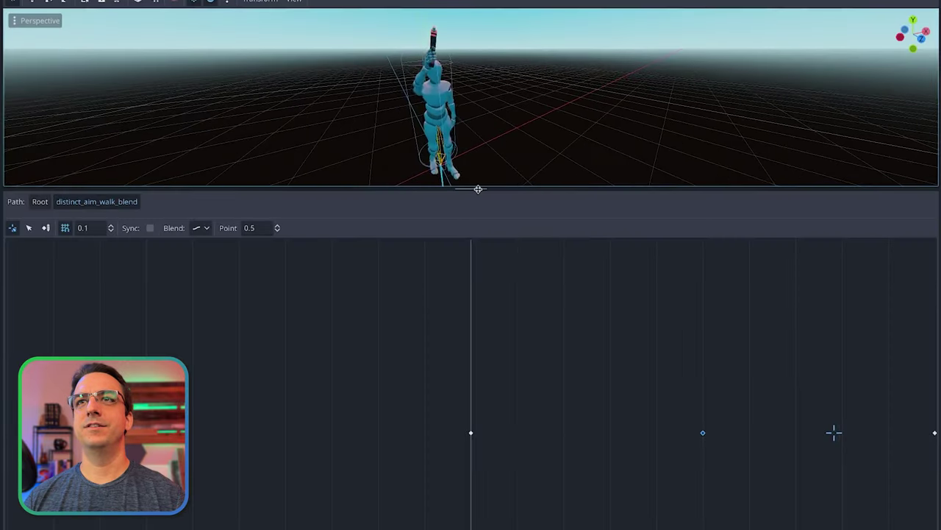
pyautogui.moveTo(478, 189); pyautogui.dragTo(481, 214)
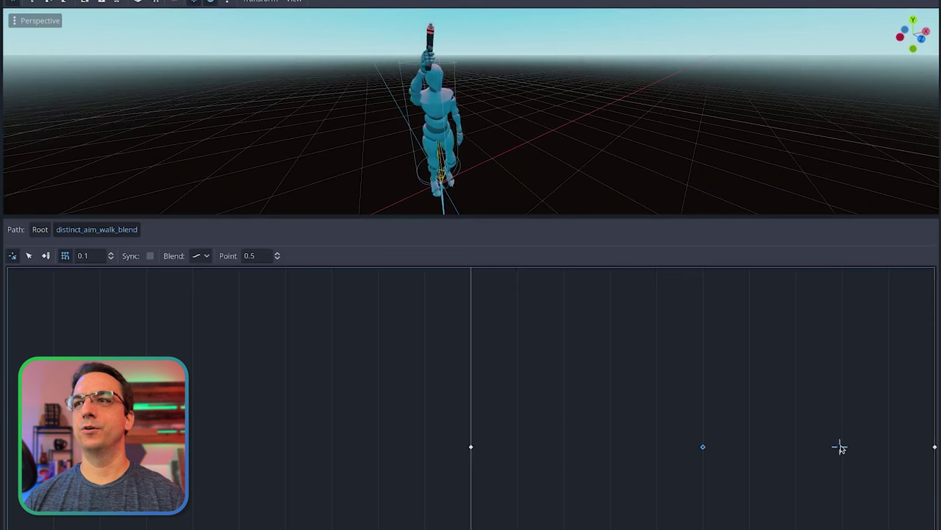
pyautogui.moveTo(847, 447); pyautogui.dragTo(593, 471)
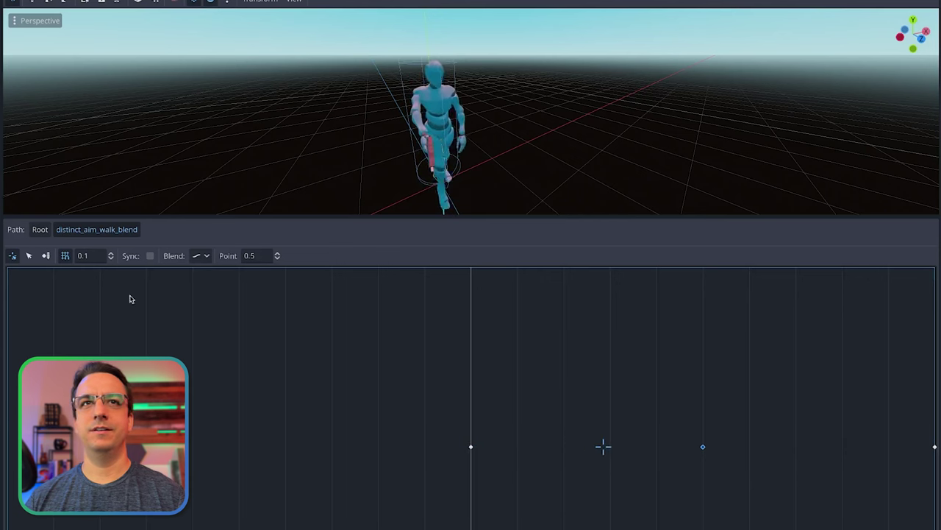
# Preview the distinct_aim_walk_blend poses at 0 and 0.5, leave the blend at about 0.3, and return to the root graph
pyautogui.click(29, 255)
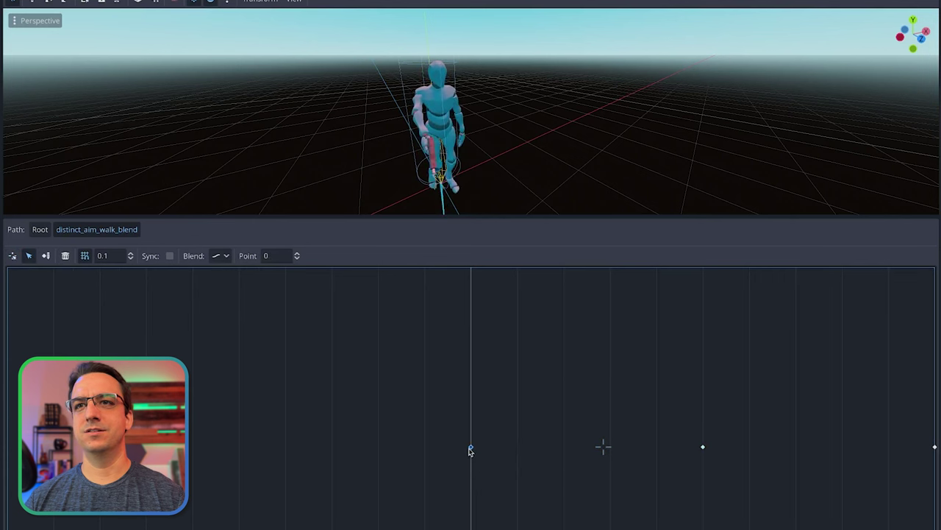
pyautogui.click(13, 256)
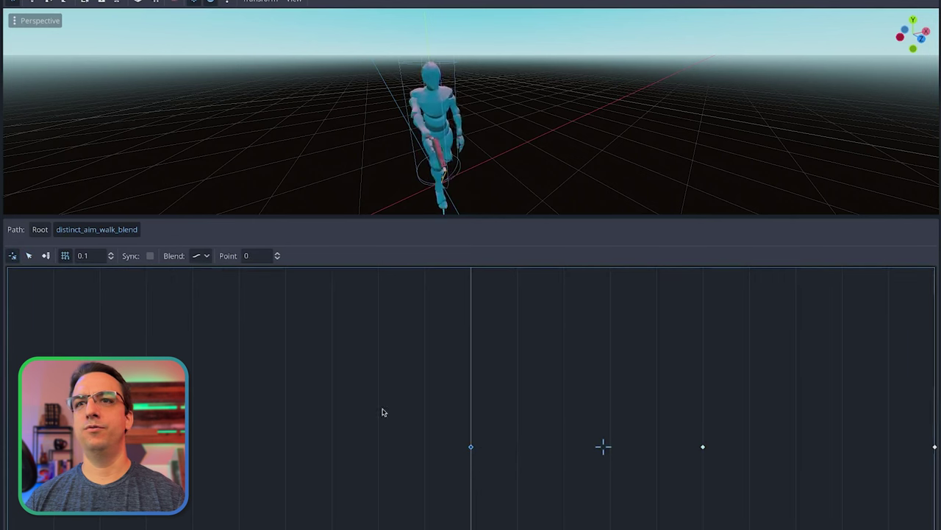
pyautogui.click(470, 447)
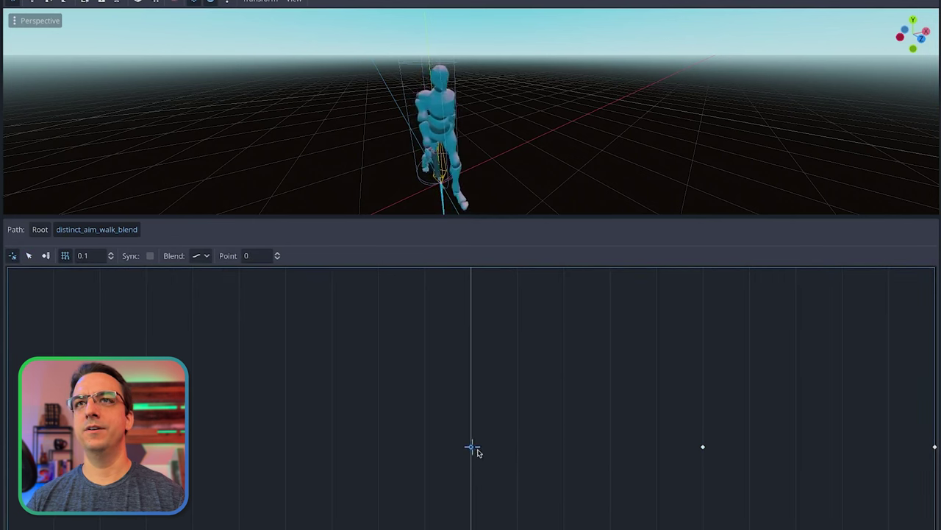
pyautogui.click(702, 446)
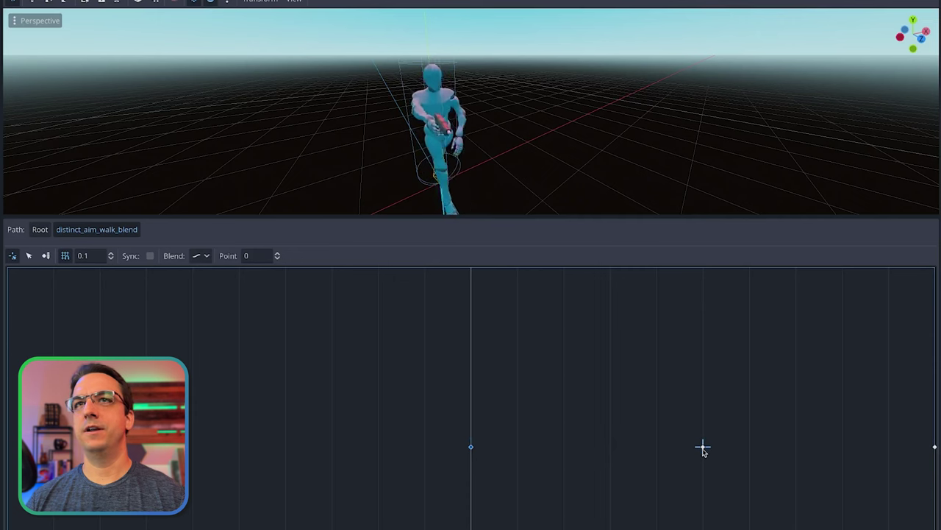
pyautogui.moveTo(703, 450); pyautogui.dragTo(610, 448)
pyautogui.click(40, 229)
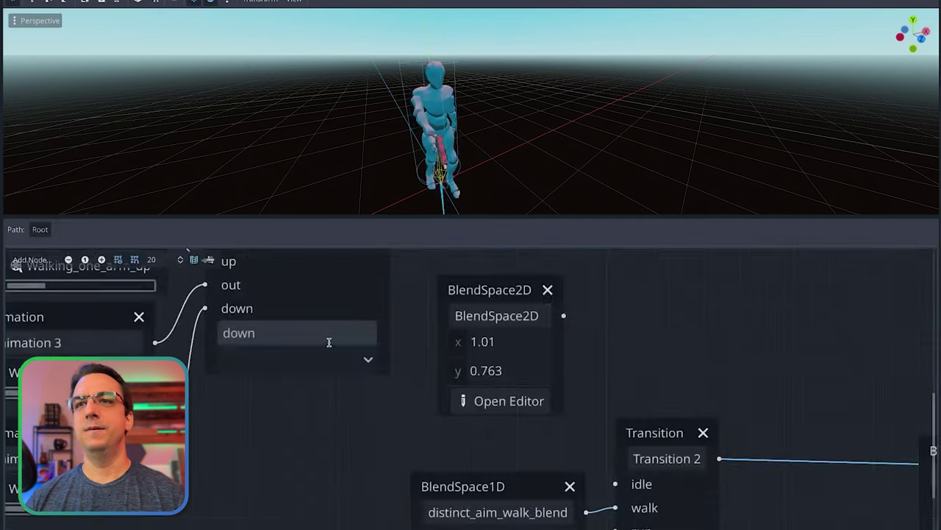
# Align the Animation 4 node with the other walking animations and connect walk_arm_up_down_state's output in place of Transition 2
pyautogui.keyDown('ctrl'); pyautogui.scroll(-3, 526, 449); pyautogui.keyUp('ctrl')
pyautogui.moveTo(430, 421); pyautogui.dragTo(443, 434, button='middle')
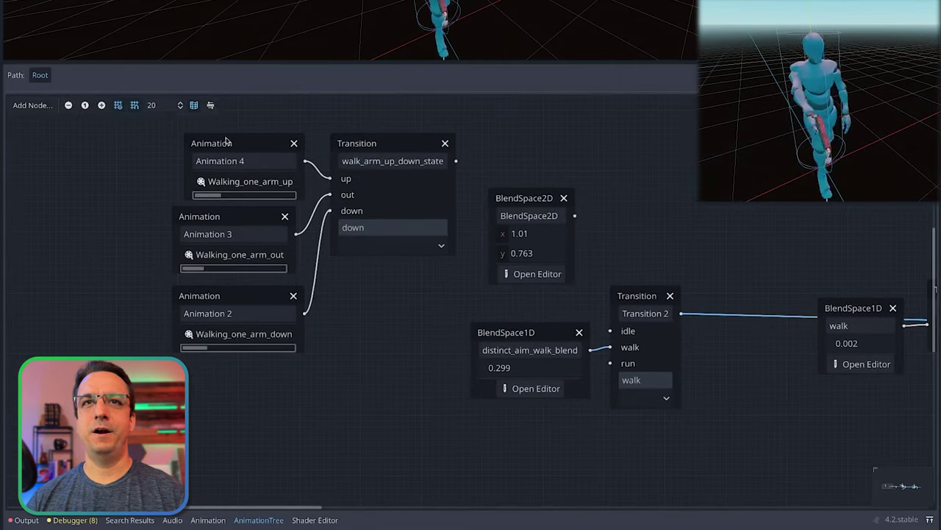
pyautogui.moveTo(227, 140); pyautogui.dragTo(233, 141)
pyautogui.click(388, 152)
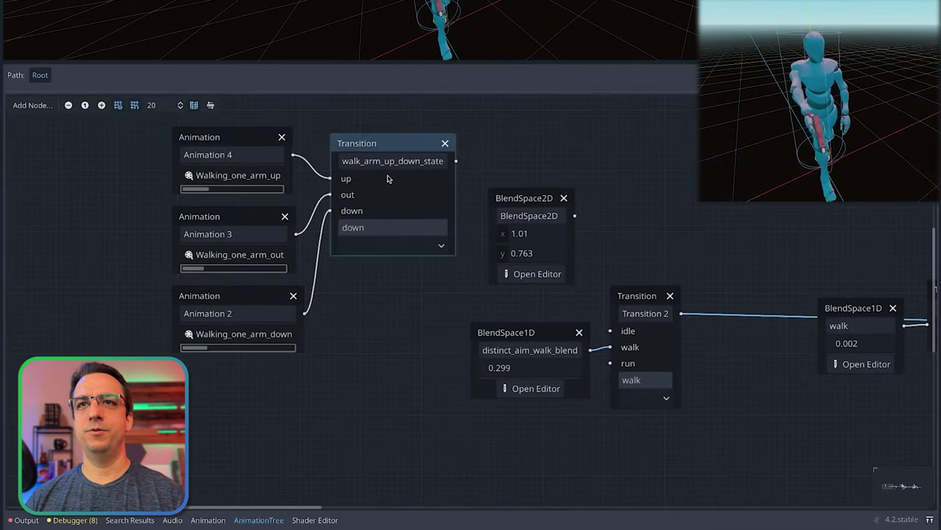
pyautogui.click(440, 245)
pyautogui.click(376, 268)
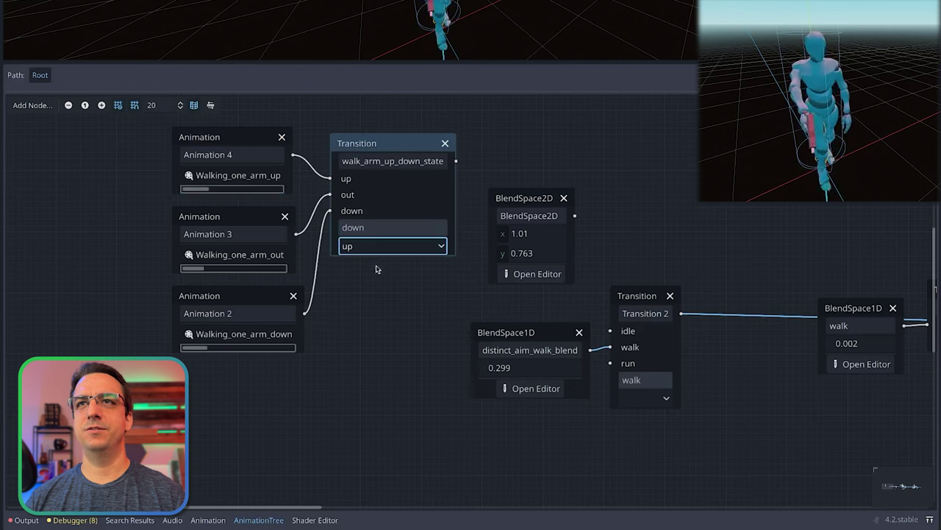
pyautogui.moveTo(680, 314); pyautogui.dragTo(456, 161)
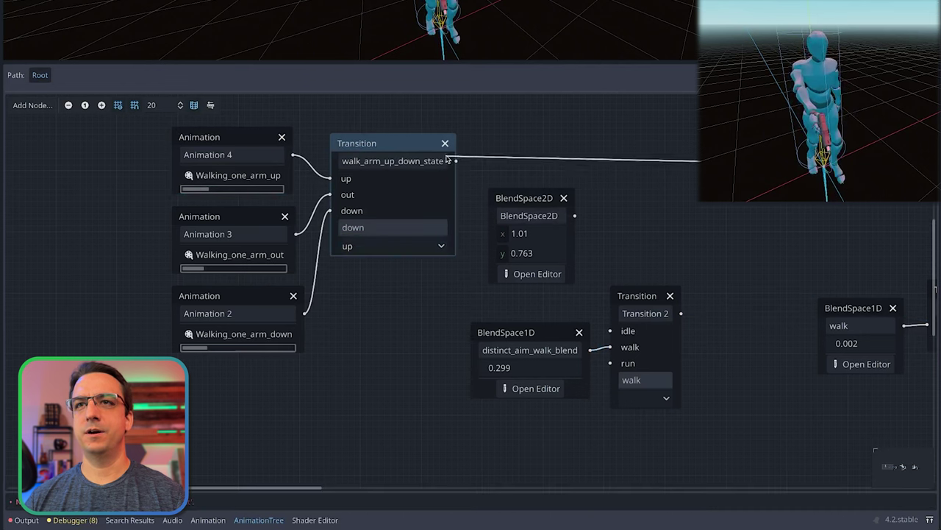
# Preview the walk_arm_up_down_state transition by switching it to out and back to down
pyautogui.click(440, 245)
pyautogui.click(394, 277)
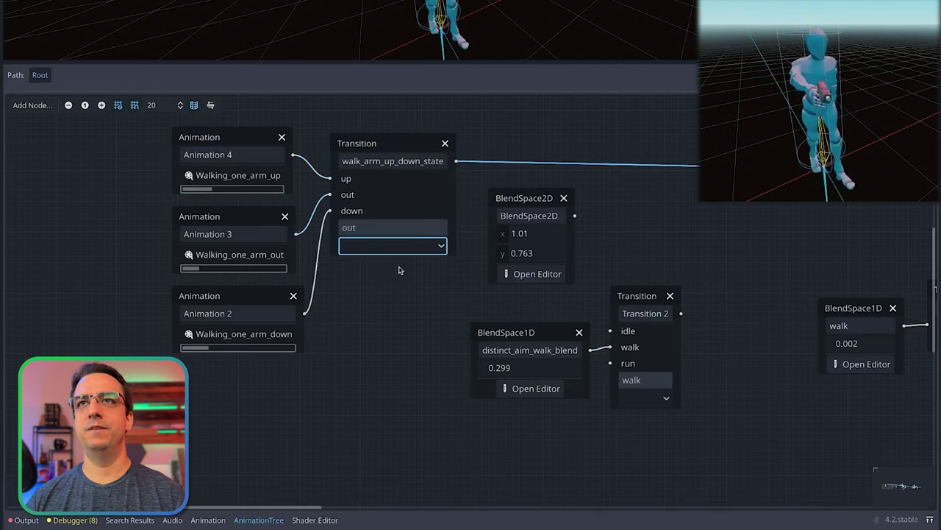
pyautogui.click(387, 246)
pyautogui.click(385, 290)
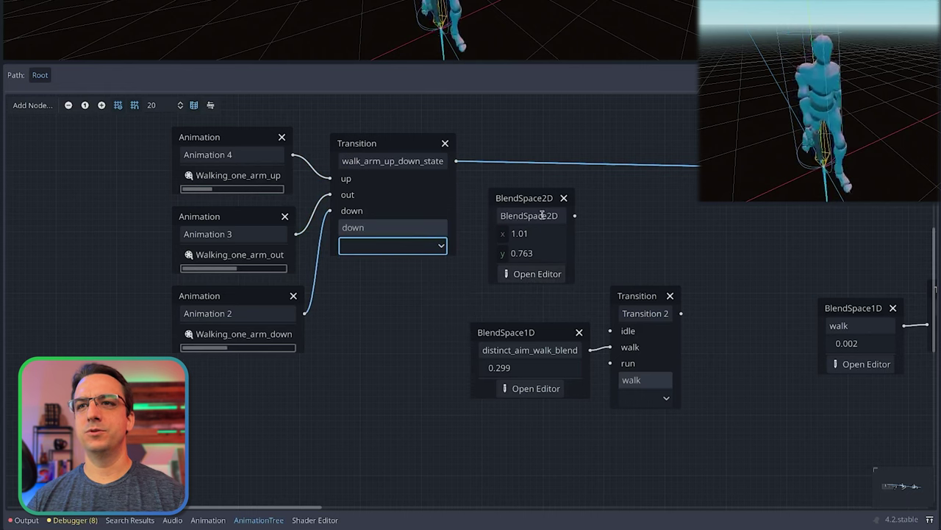
# Connect the BlendSpace2D output in place of walk_arm_up_down_state and preview blends along its x axis from the origin
pyautogui.moveTo(531, 203); pyautogui.dragTo(537, 209)
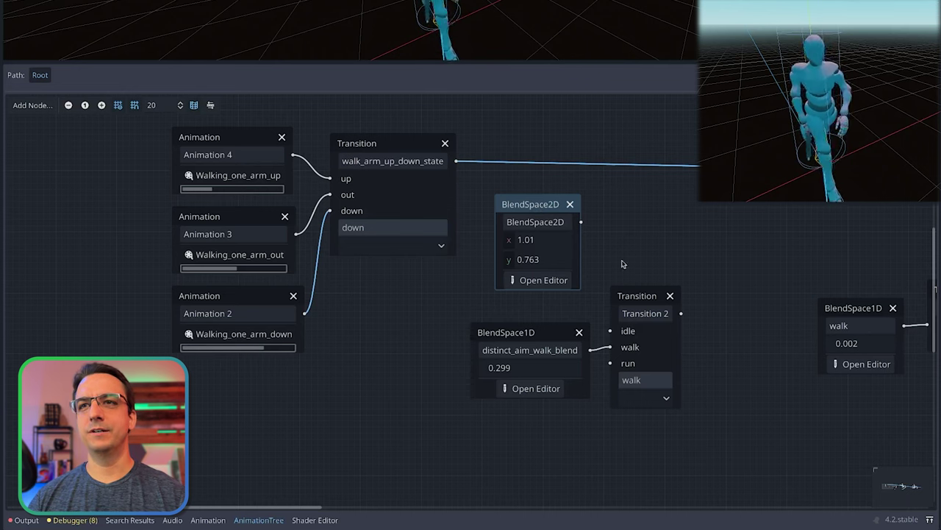
pyautogui.moveTo(456, 160); pyautogui.dragTo(581, 223)
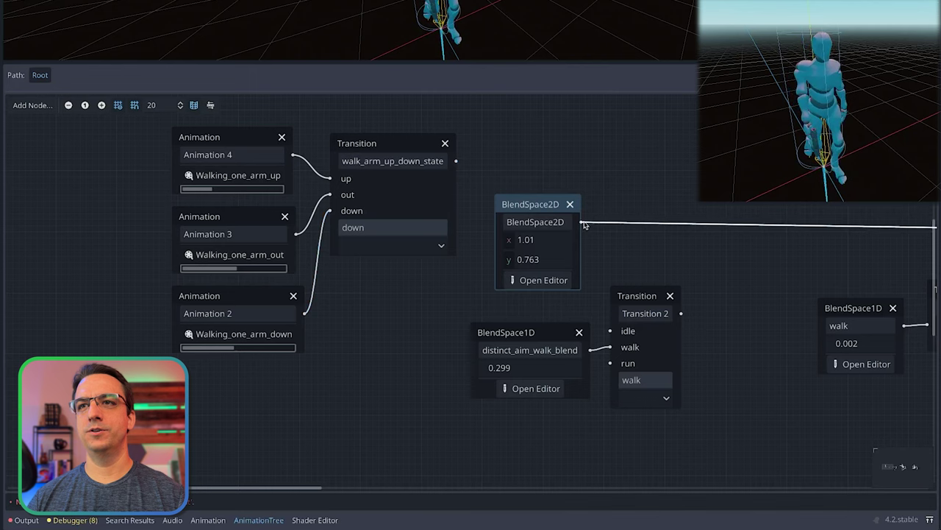
pyautogui.click(534, 285)
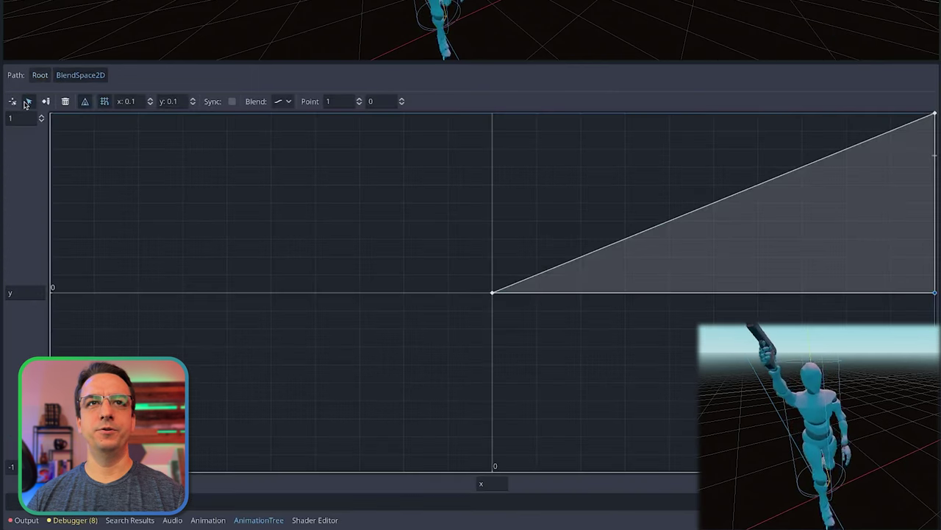
pyautogui.moveTo(494, 292); pyautogui.dragTo(869, 302)
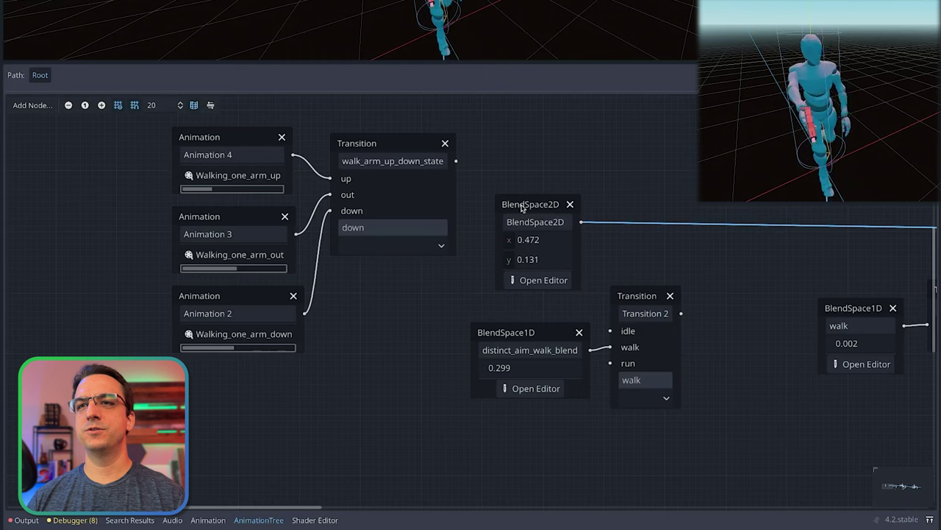
# Preview the BlendSpace2D poses at (1, 1), (1, 0) and the origin, and return to the root graph
pyautogui.click(546, 284)
pyautogui.moveTo(681, 289); pyautogui.dragTo(934, 115)
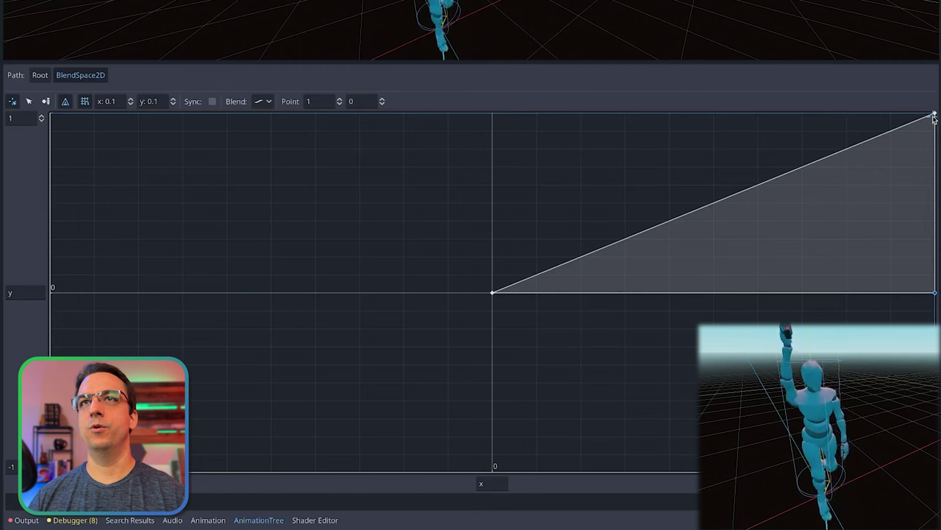
pyautogui.moveTo(934, 118); pyautogui.dragTo(933, 300)
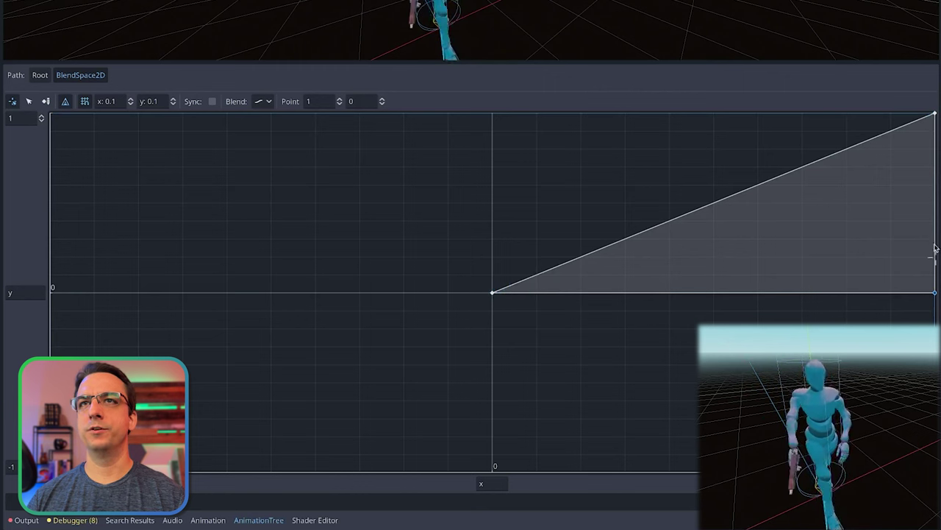
pyautogui.moveTo(935, 249); pyautogui.dragTo(493, 294)
pyautogui.click(40, 75)
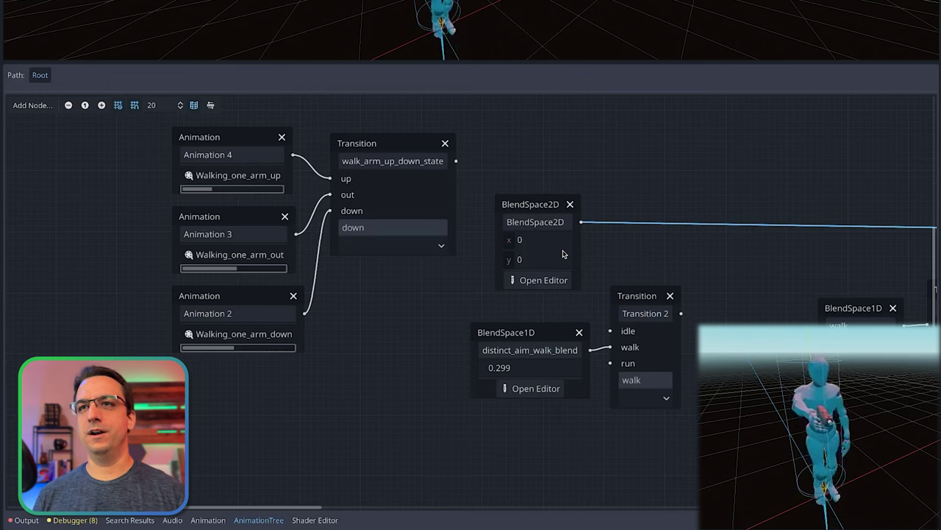
# Reconnect the Transition 2 output in place of BlendSpace2D
pyautogui.moveTo(561, 256)
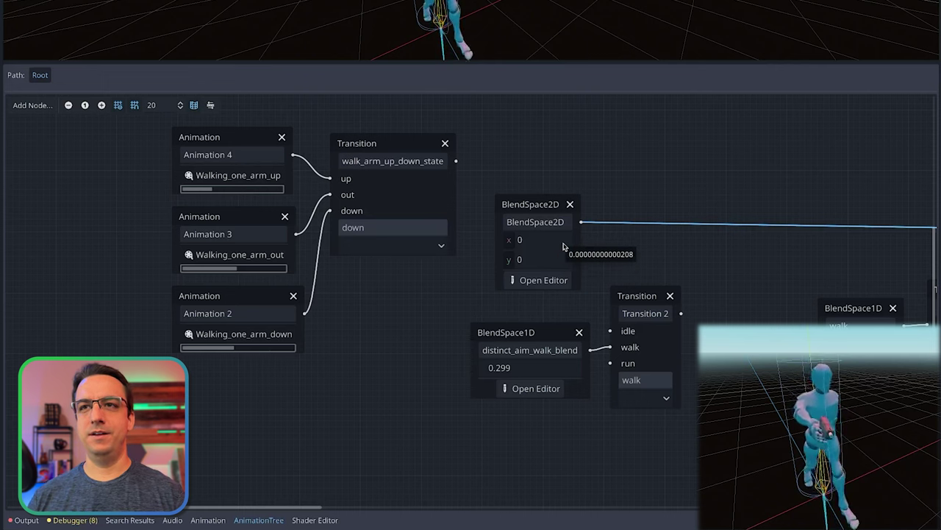
pyautogui.click(537, 208)
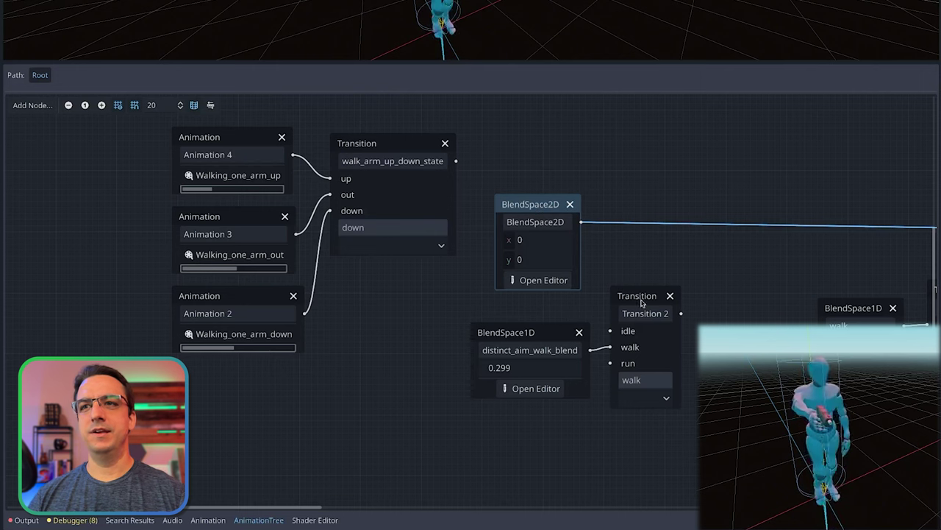
pyautogui.click(581, 223)
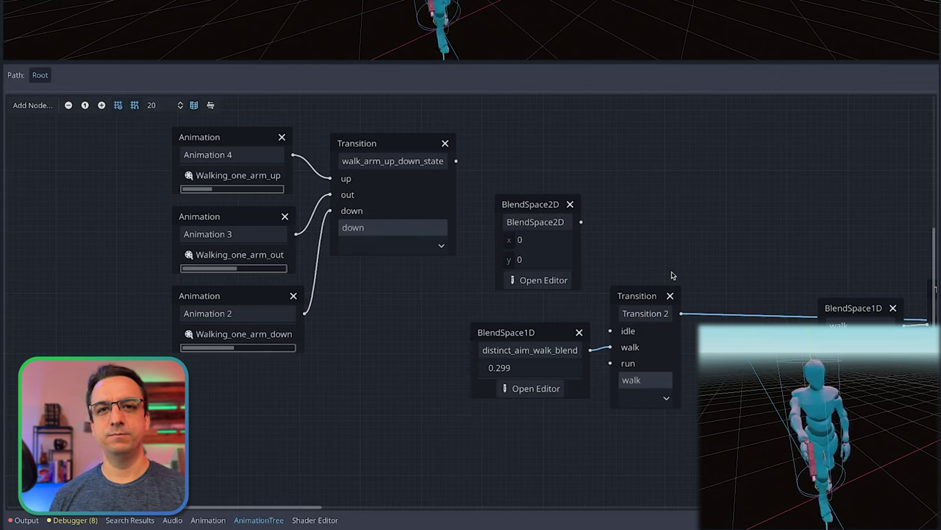
# Connect walk_aim_blend2's output in place of Transition 2, set walk_timescale to 1, and select the motion_transition2 node
pyautogui.hscroll(8, 664, 214)
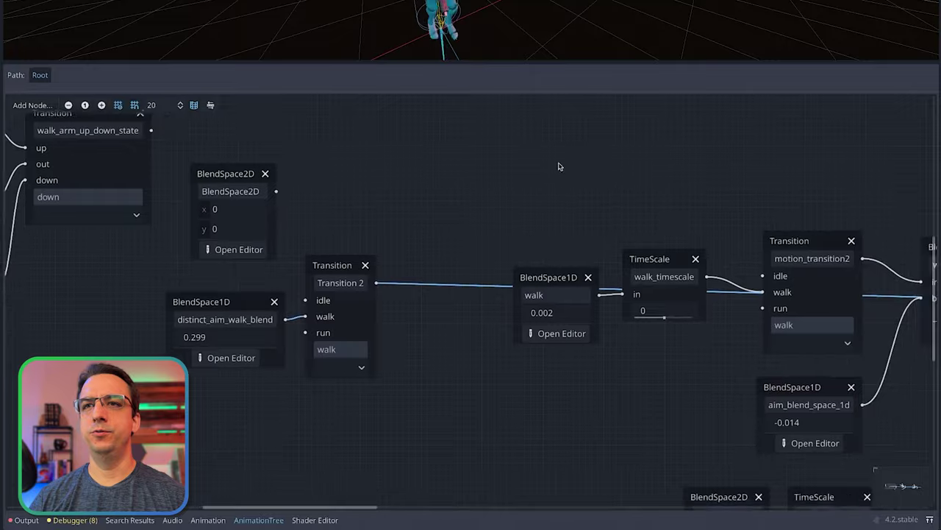
pyautogui.hscroll(5, 558, 167)
pyautogui.moveTo(191, 241); pyautogui.dragTo(829, 223)
pyautogui.hscroll(4, 636, 281)
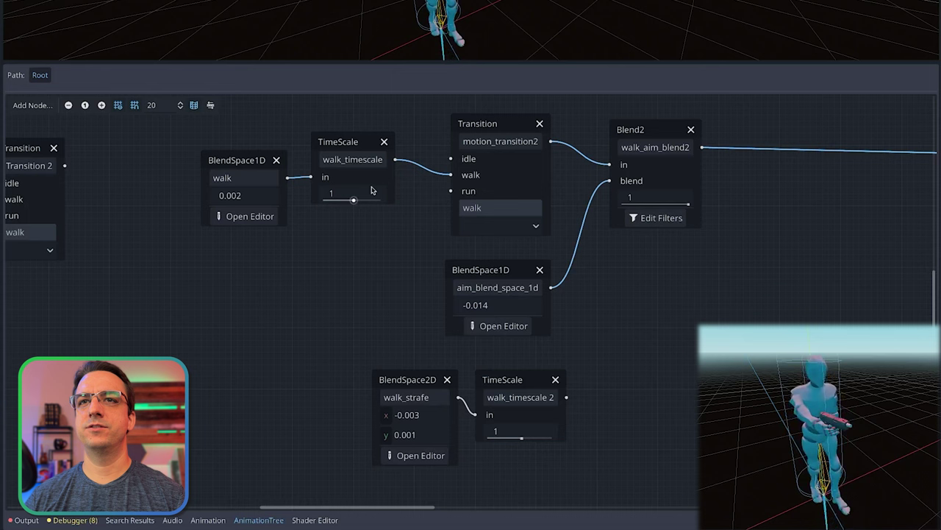
pyautogui.click(491, 126)
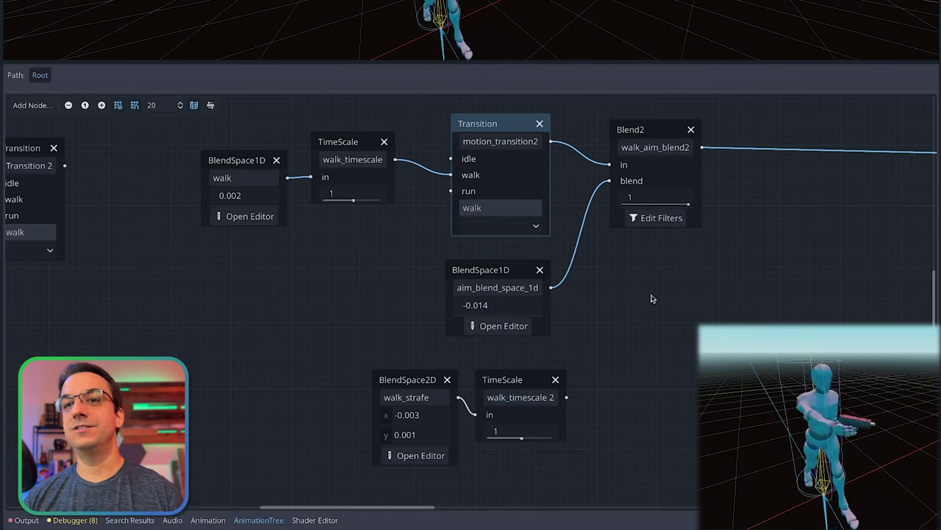
# Inspect the animations assigned to the points at 0, -1 and 1 of the walk BlendSpace1D, and return to the root graph
pyautogui.hscroll(-3, 446, 196)
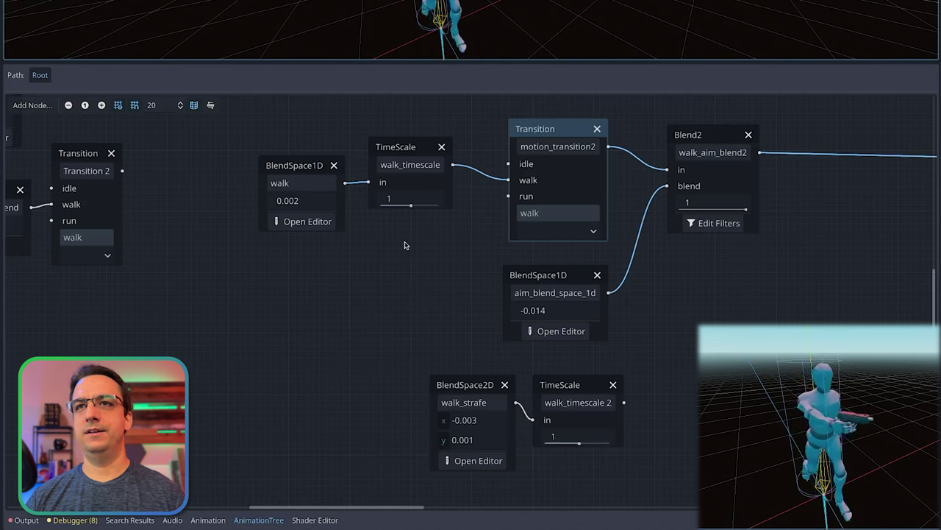
pyautogui.click(571, 278)
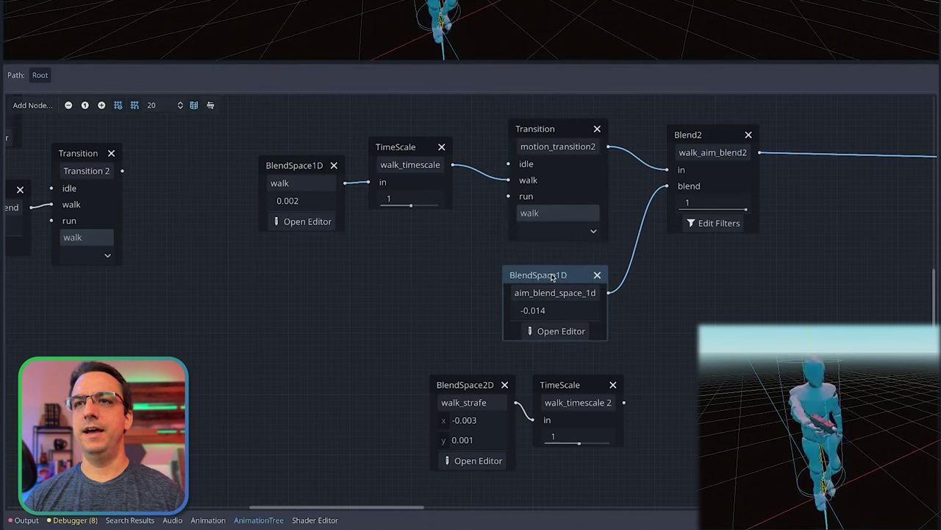
pyautogui.click(309, 221)
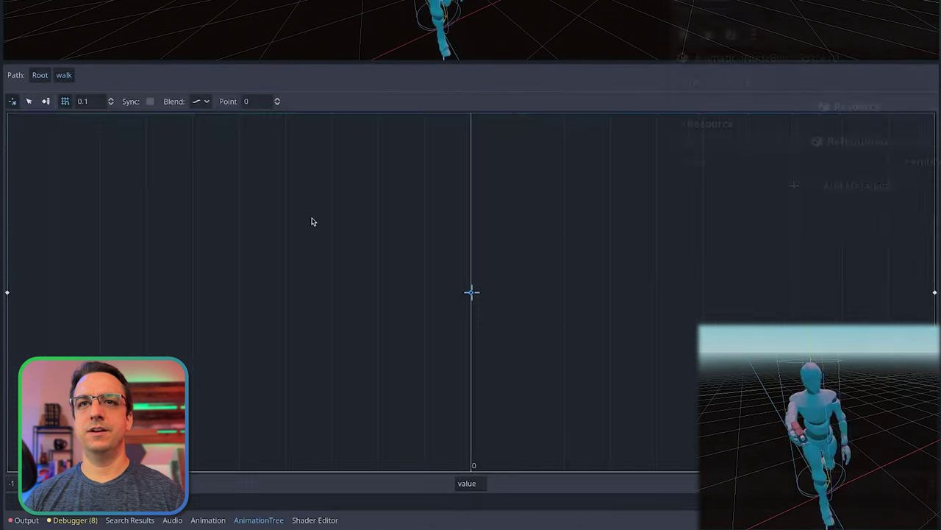
pyautogui.click(471, 293)
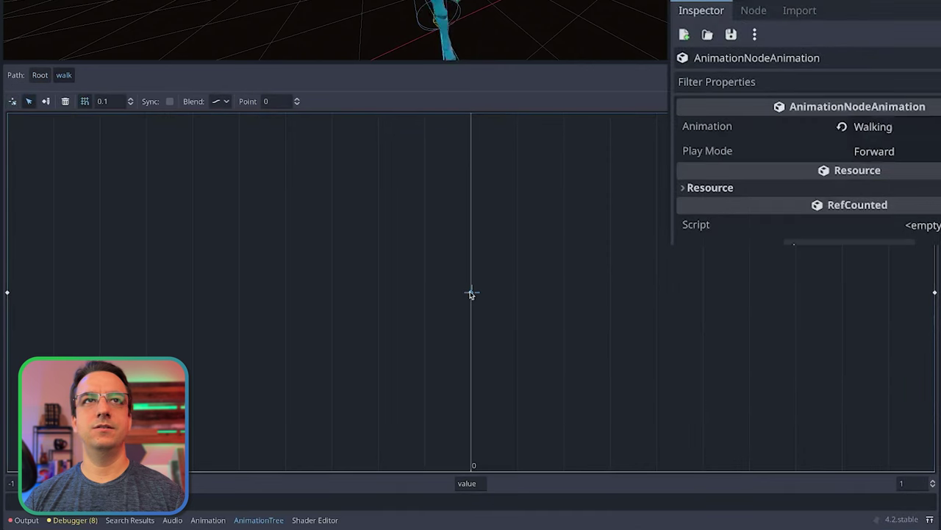
pyautogui.click(8, 293)
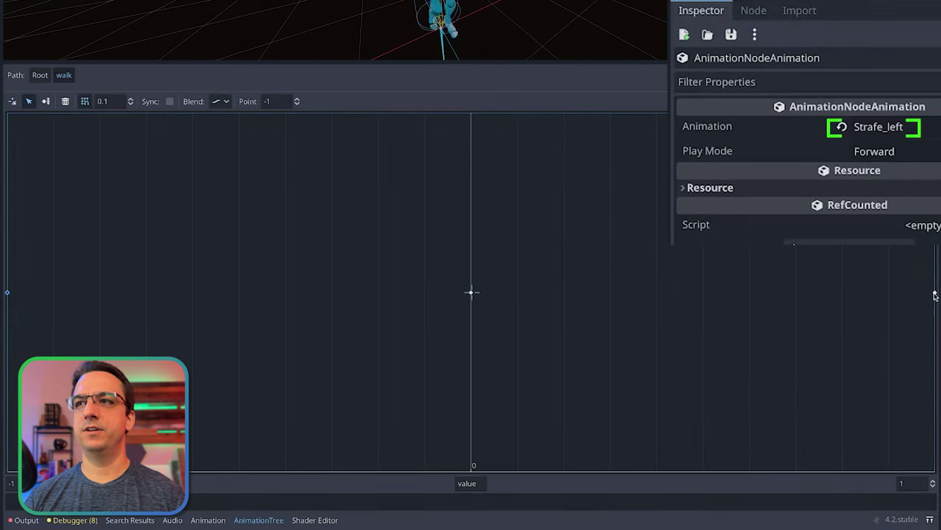
pyautogui.click(935, 292)
pyautogui.click(40, 75)
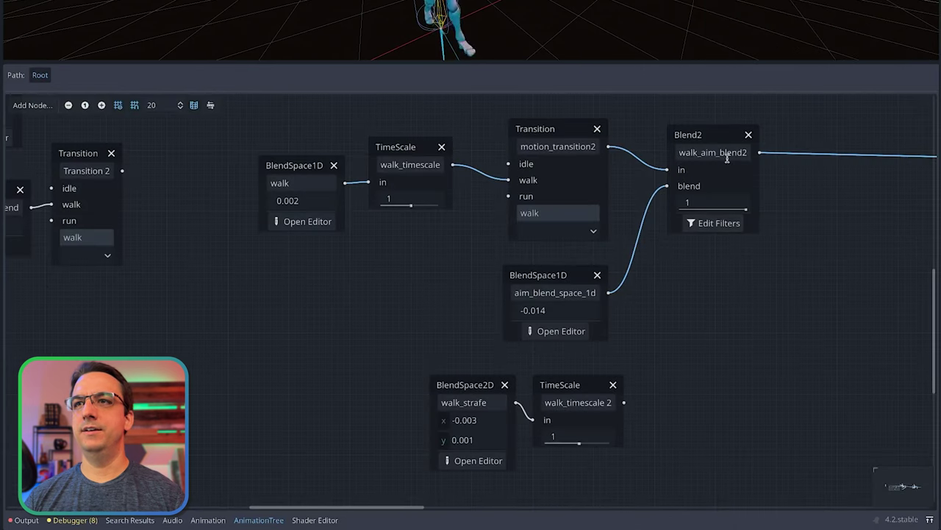
# Inspect the animation at aim_blend_space_1d's centre point and preview one_arm_forward on its own through the AnimationPlayer
pyautogui.click(553, 331)
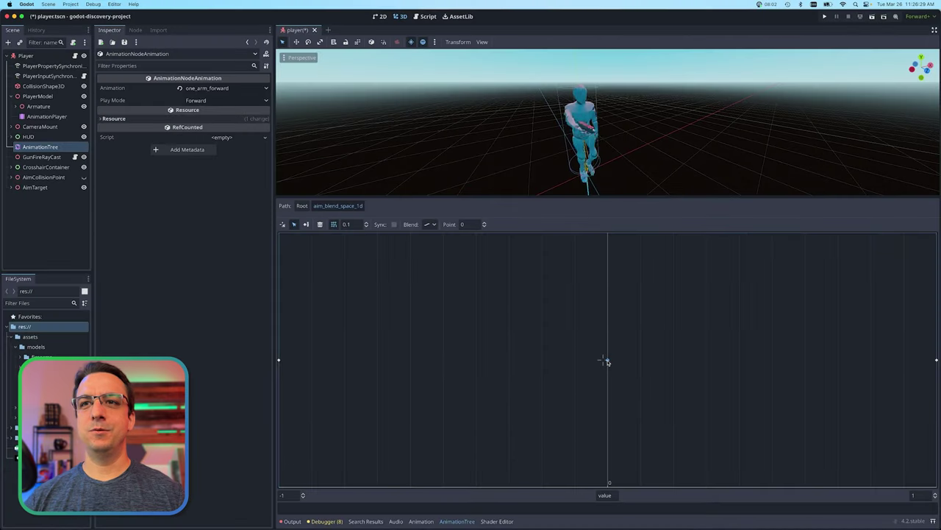
pyautogui.click(470, 292)
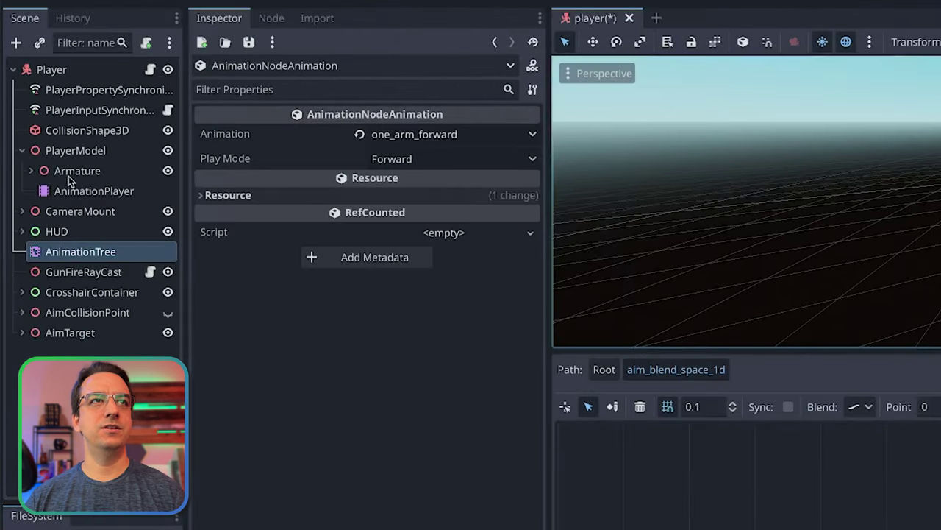
pyautogui.click(93, 193)
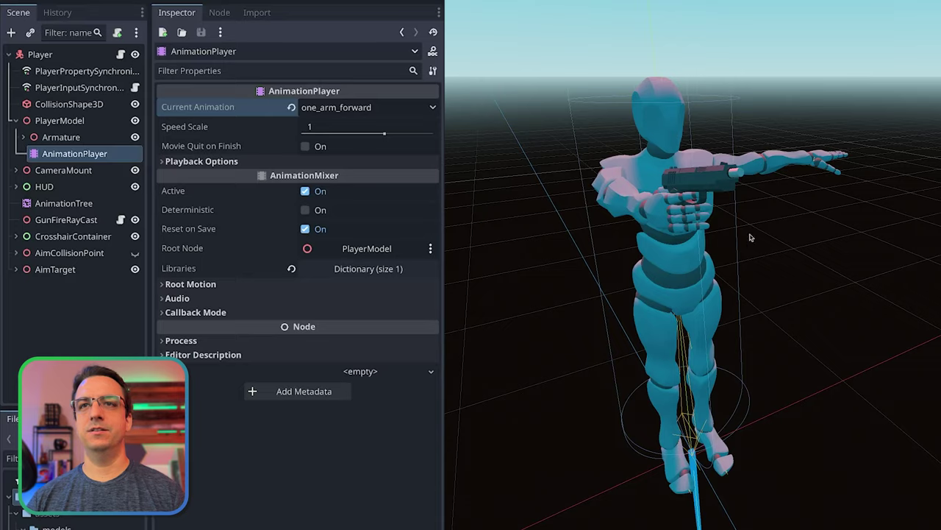
pyautogui.moveTo(751, 238); pyautogui.dragTo(795, 317, button='middle')
pyautogui.moveTo(738, 298); pyautogui.dragTo(723, 279, button='middle')
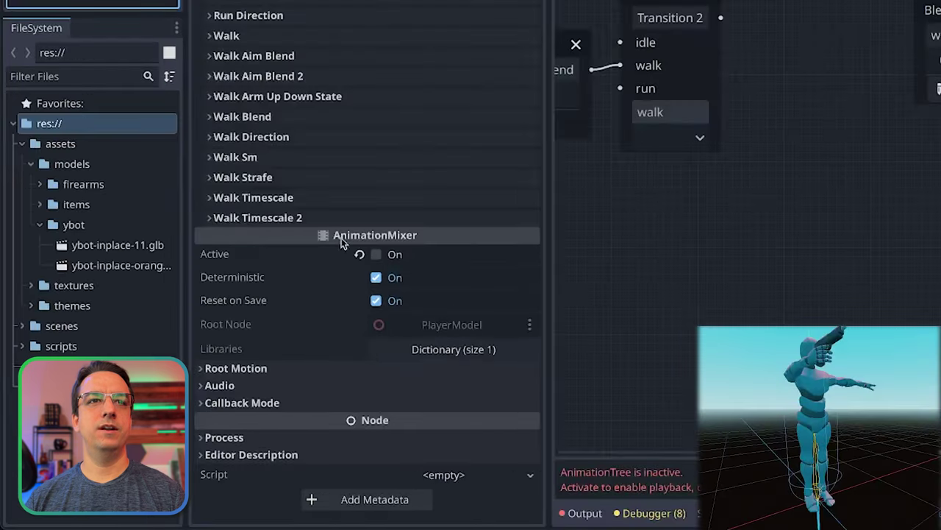
# Reactivate the AnimationTree and select the walk_aim_blend2 node in its graph
pyautogui.click(377, 253)
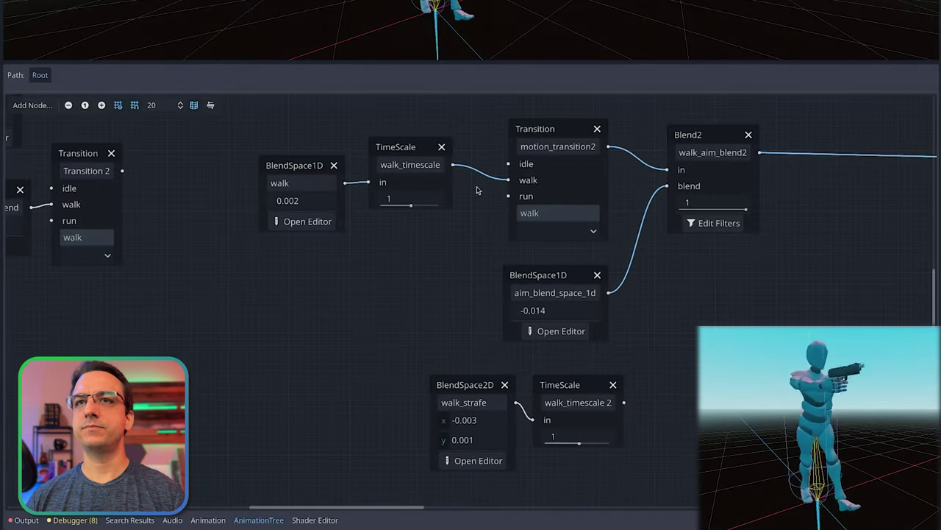
pyautogui.click(564, 275)
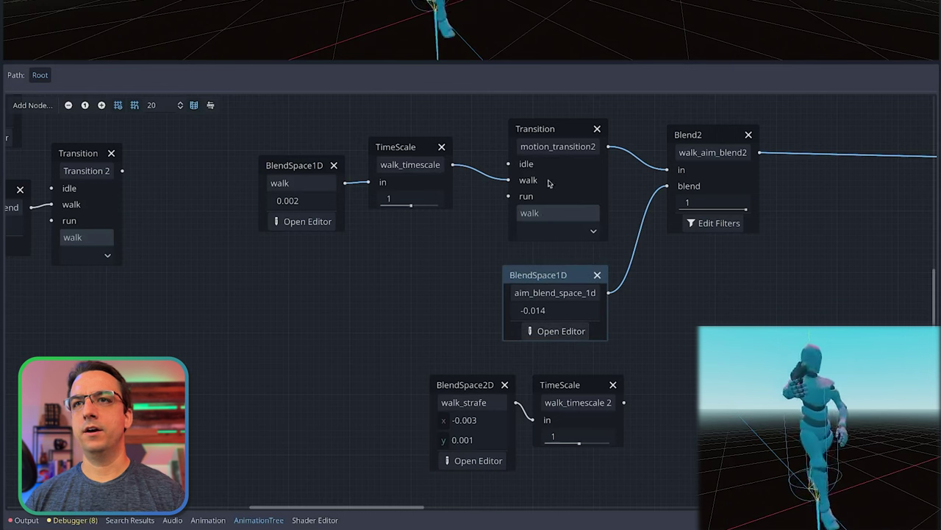
pyautogui.click(708, 134)
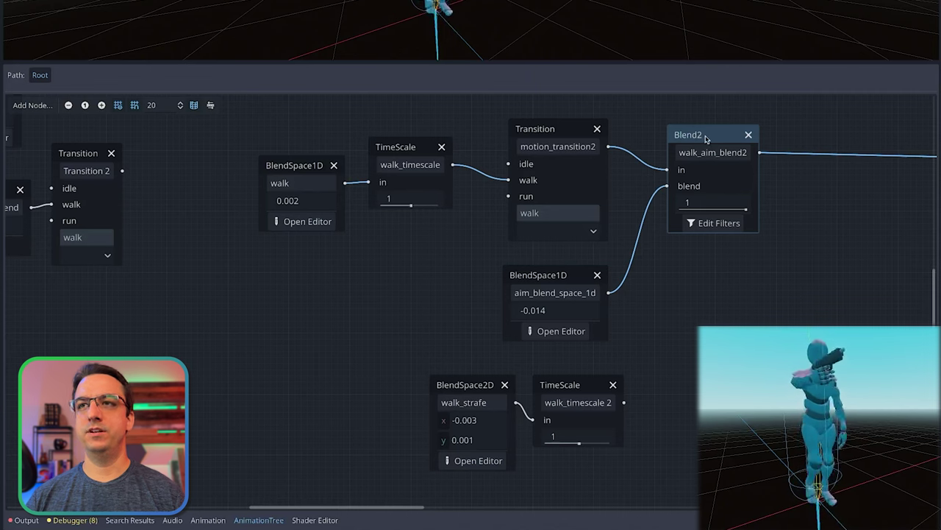
# Preview aim_blend_space_1d at 0, 1 and -1, set its blend position to about 0.478, and return to the root graph
pyautogui.click(561, 331)
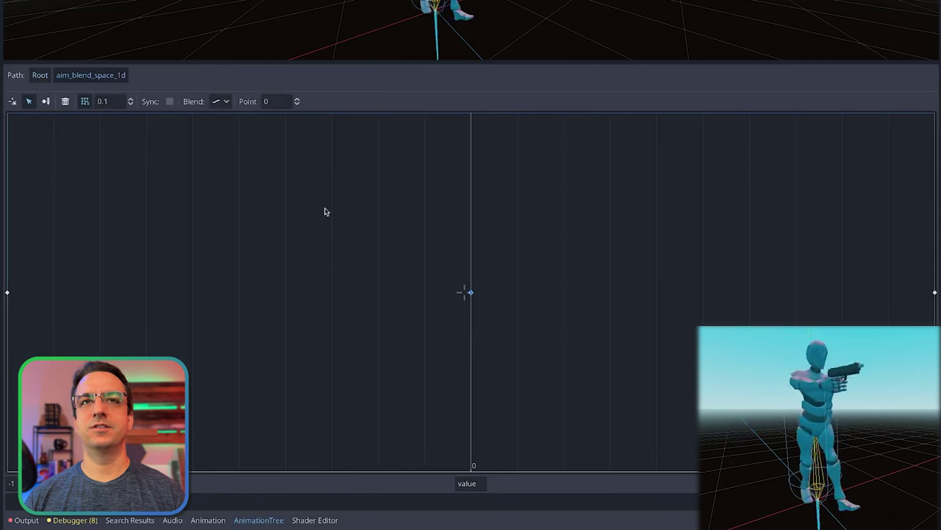
pyautogui.click(12, 101)
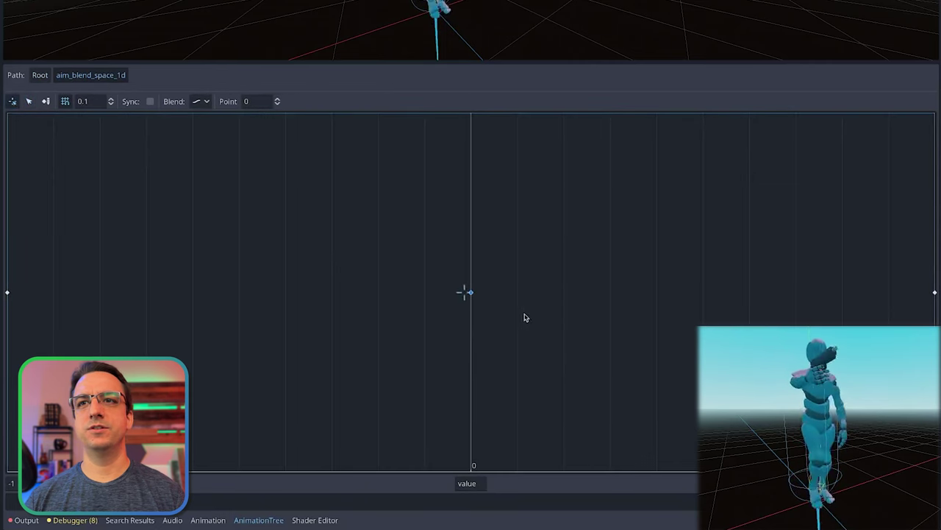
pyautogui.click(471, 293)
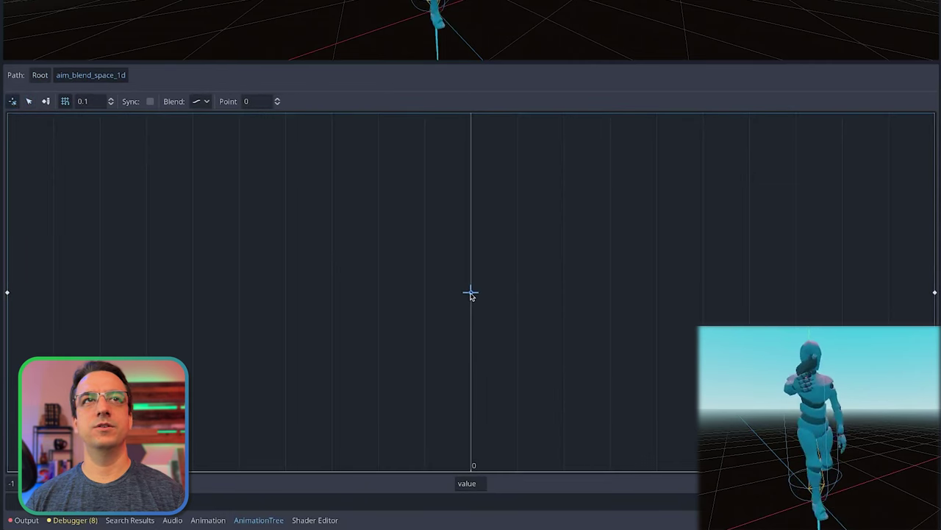
pyautogui.moveTo(472, 293); pyautogui.dragTo(931, 293)
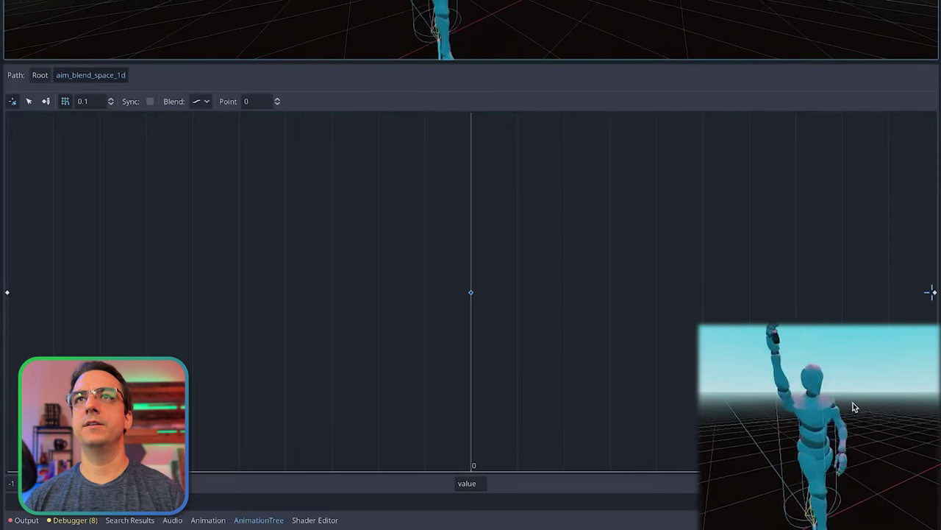
pyautogui.moveTo(470, 293); pyautogui.dragTo(7, 293)
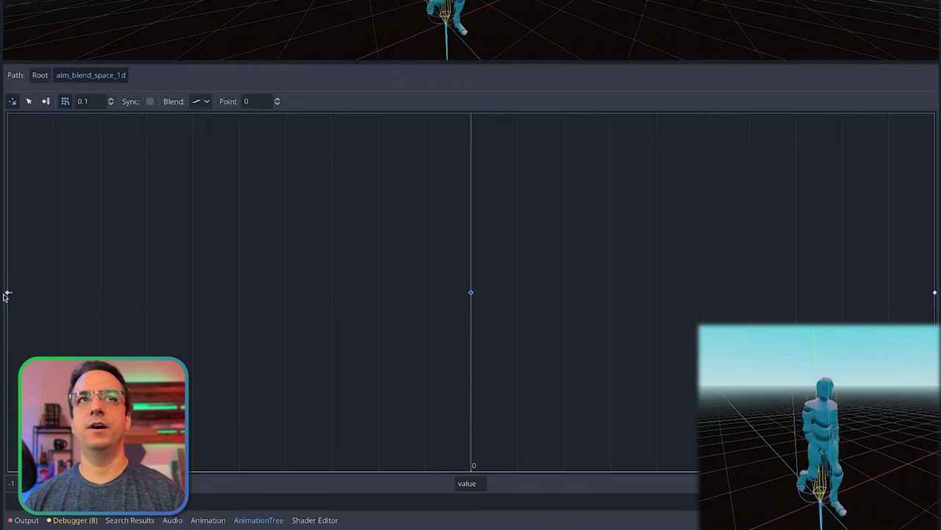
pyautogui.moveTo(11, 295); pyautogui.dragTo(902, 319)
pyautogui.moveTo(736, 333); pyautogui.dragTo(6, 284)
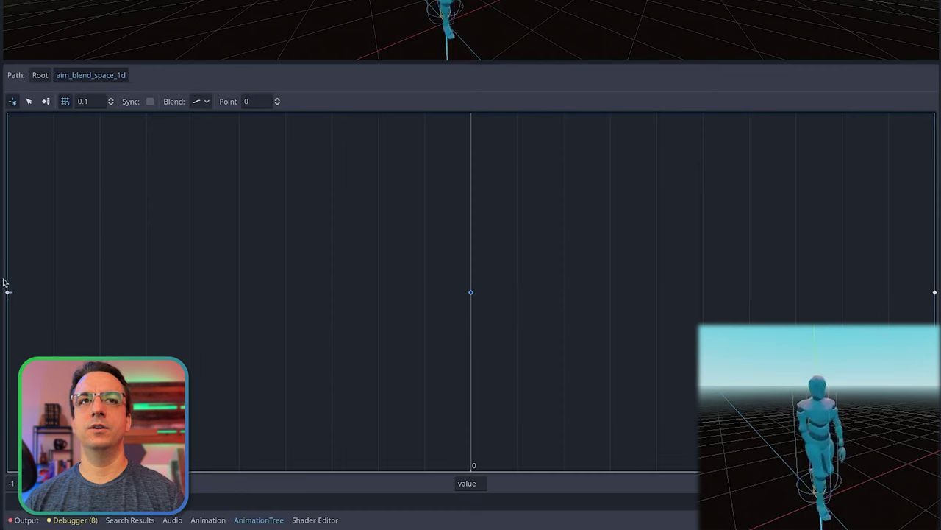
pyautogui.click(40, 75)
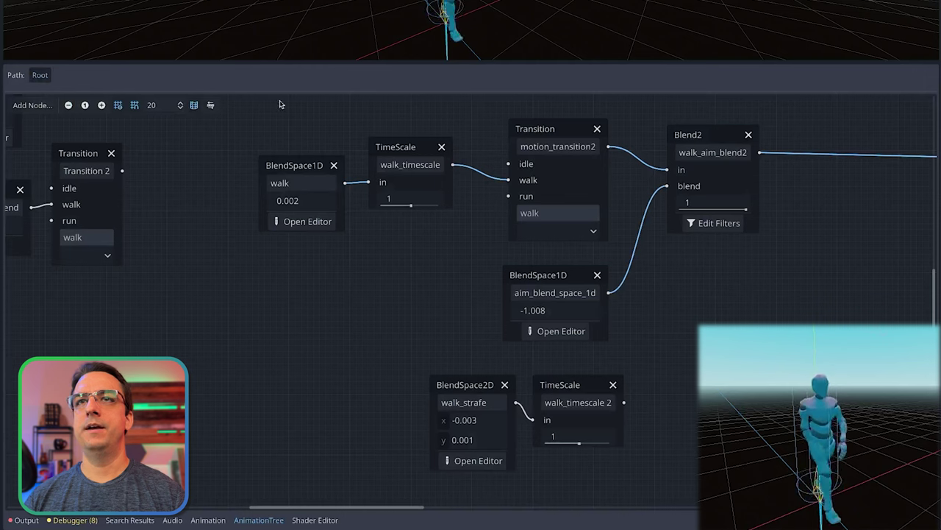
pyautogui.click(567, 331)
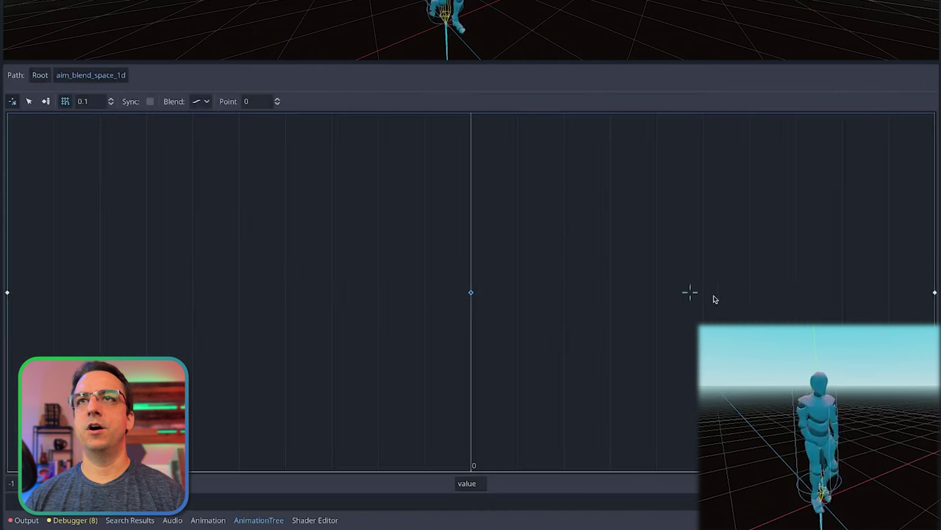
pyautogui.click(40, 74)
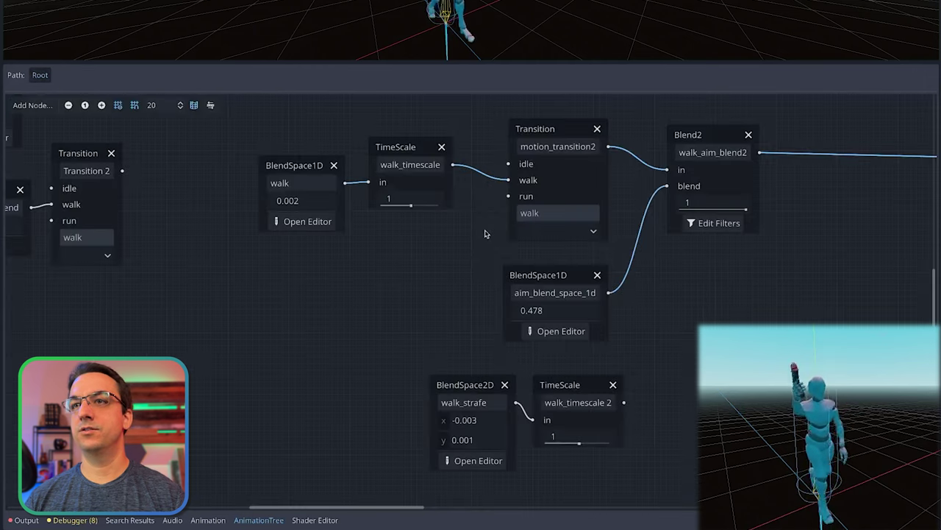
# Examine which bone tracks are enabled in the filters of the walk_aim_blend2 node, and close the filter list
pyautogui.click(706, 141)
pyautogui.click(710, 222)
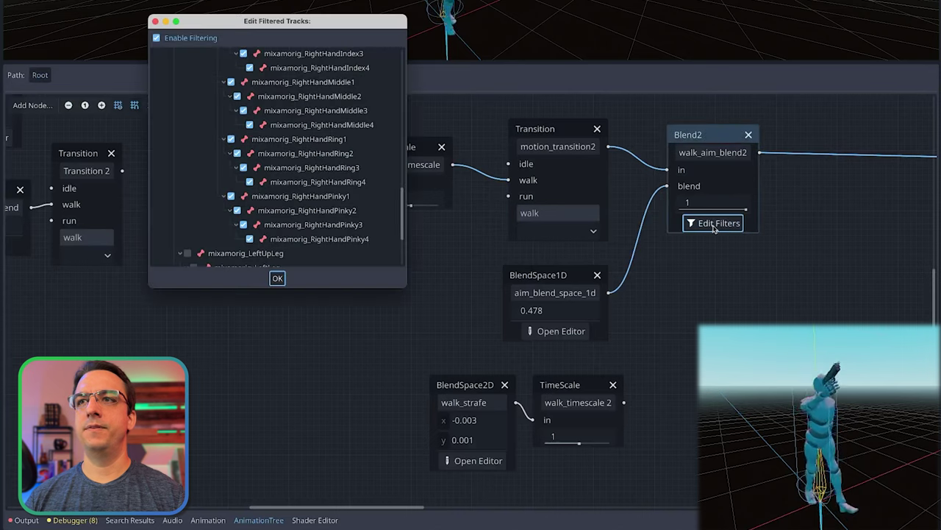
pyautogui.scroll(10, 228, 114)
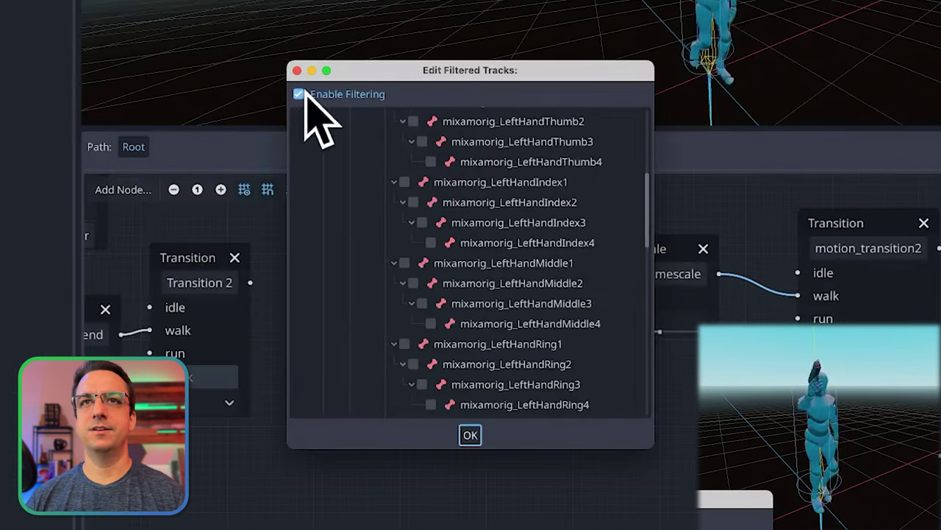
pyautogui.scroll(-10, 430, 232)
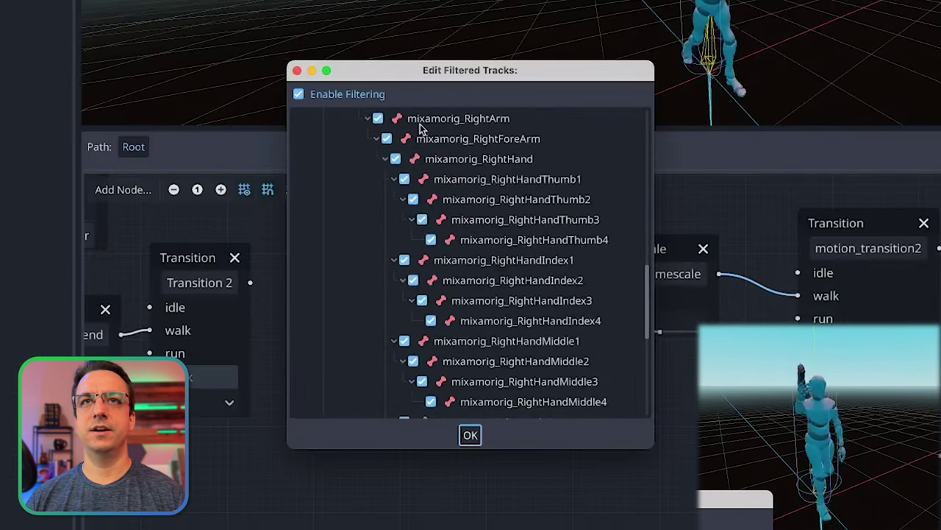
pyautogui.scroll(1, 423, 132)
pyautogui.scroll(-6, 448, 170)
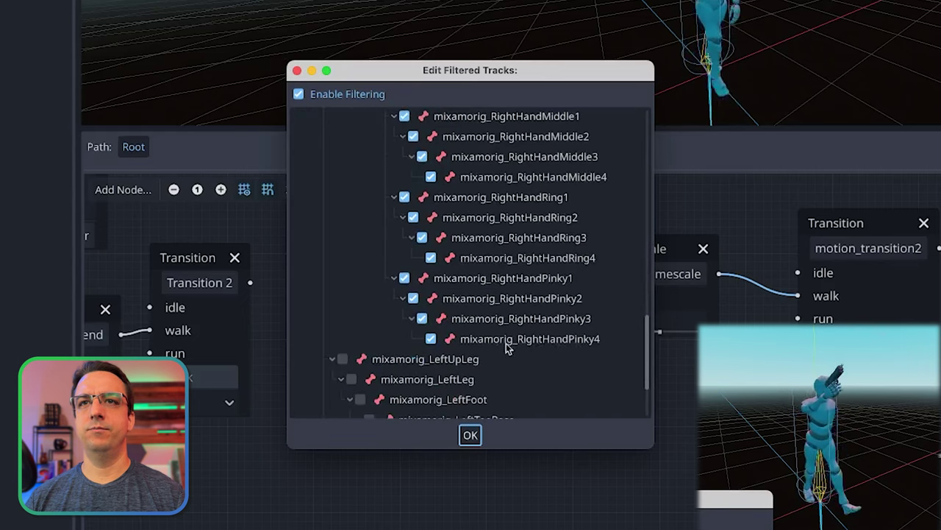
pyautogui.click(471, 435)
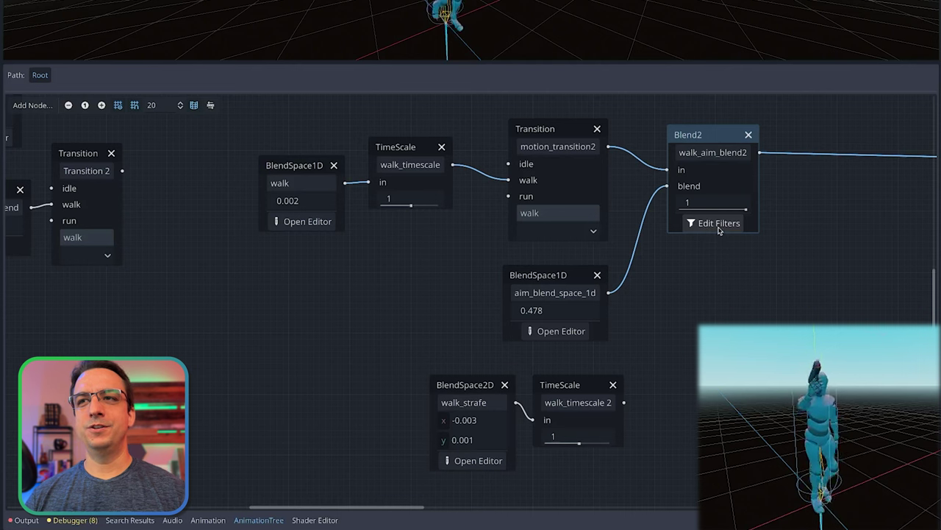
pyautogui.click(557, 275)
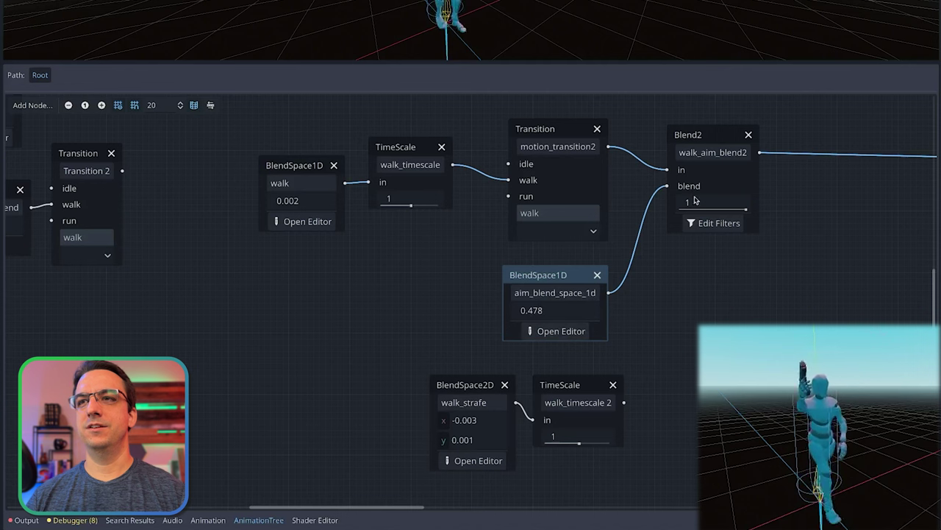
pyautogui.click(709, 139)
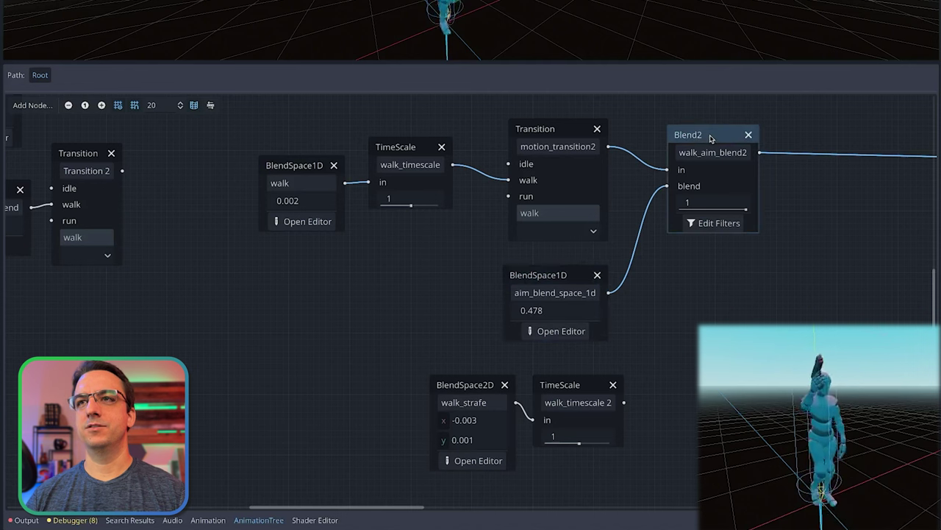
pyautogui.click(557, 137)
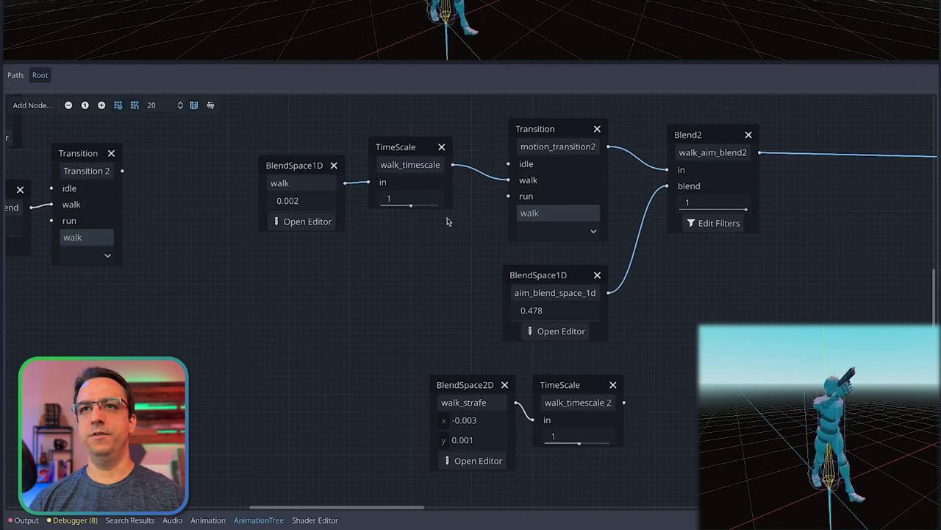
pyautogui.click(546, 133)
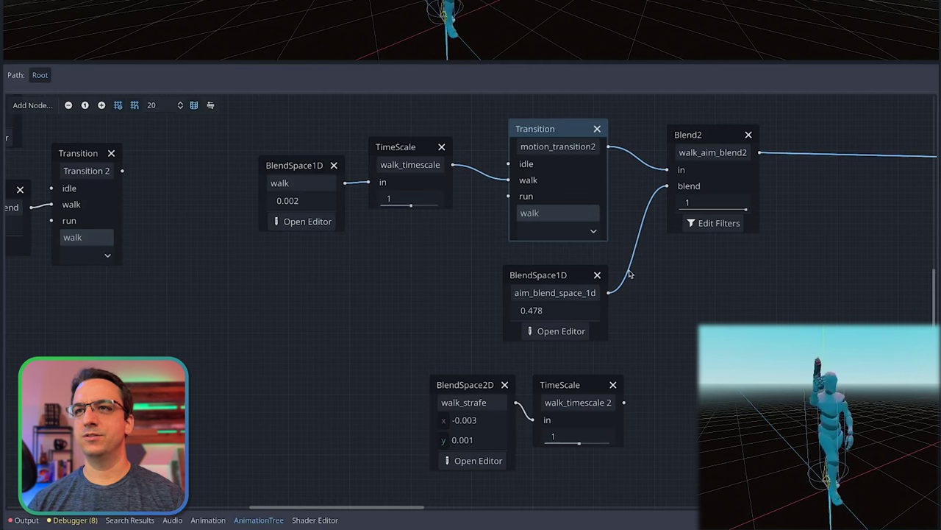
# Connect walk_timescale 2's output in place of walk_aim_blend2 and inspect the blend points of the walk_strafe BlendSpace2D
pyautogui.moveTo(760, 153); pyautogui.dragTo(624, 402)
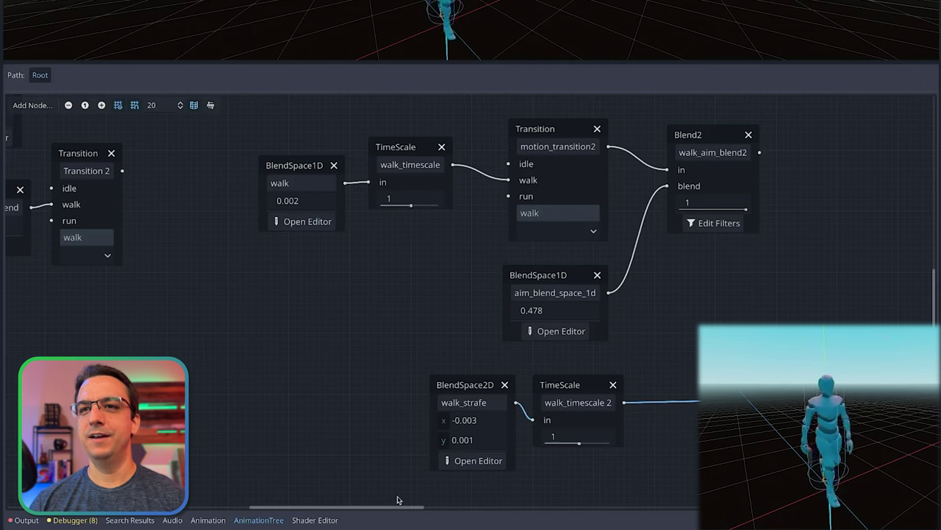
pyautogui.click(471, 460)
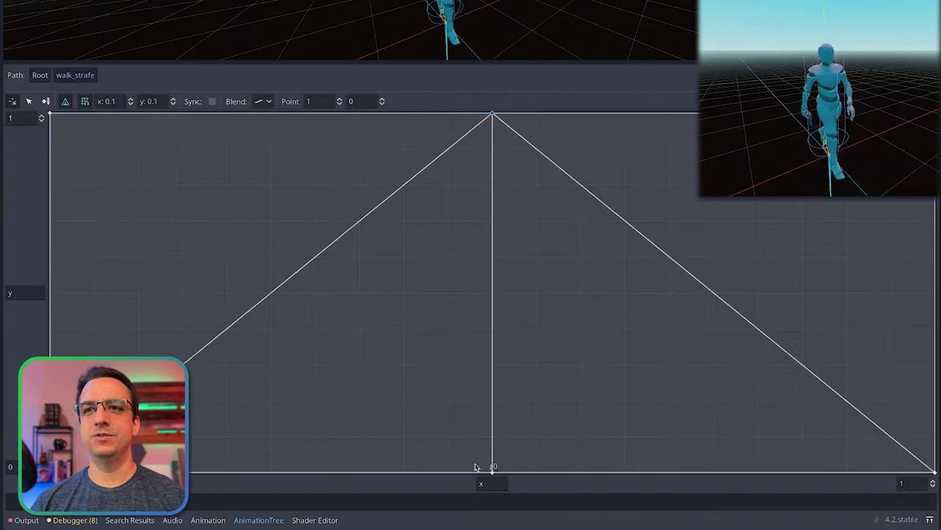
pyautogui.click(30, 102)
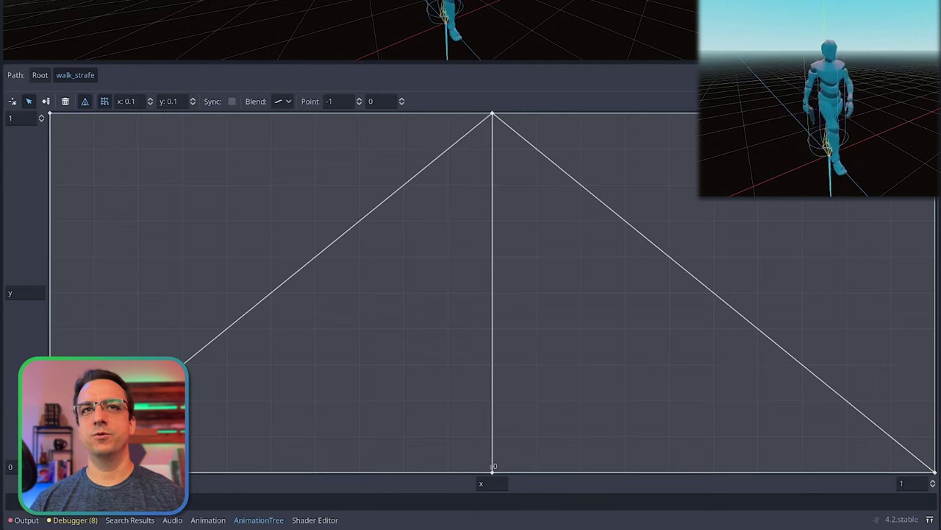
pyautogui.click(493, 115)
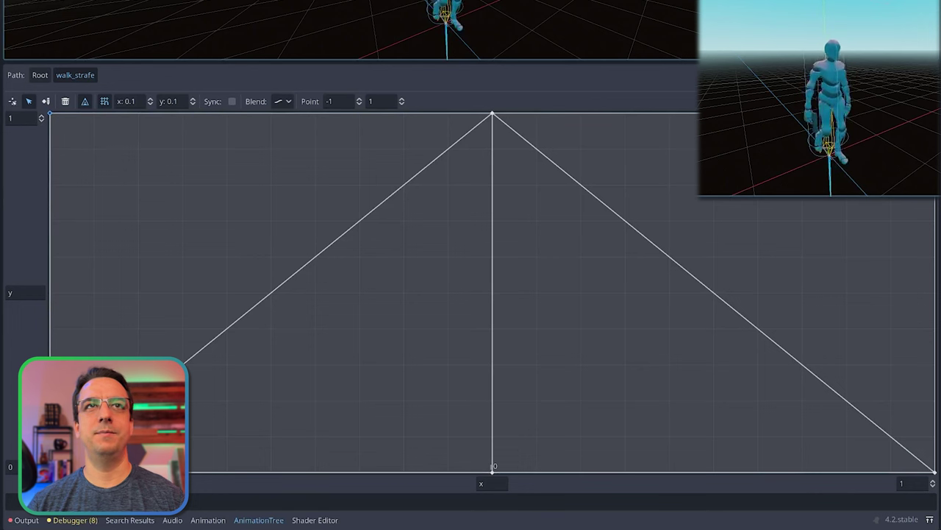
# Preview walk_strafe's blending along x 0 up to a blend position of about y 1, and return to the root graph
pyautogui.click(12, 101)
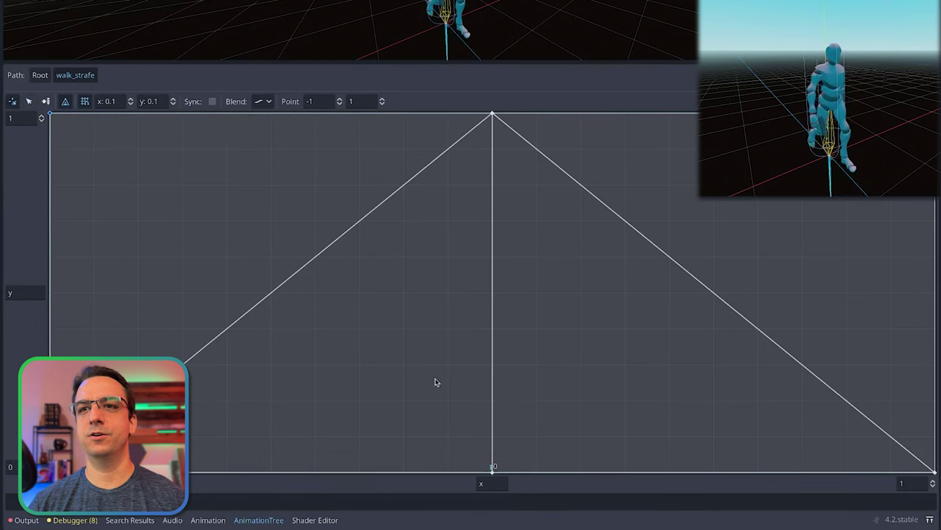
pyautogui.moveTo(491, 474); pyautogui.dragTo(494, 116)
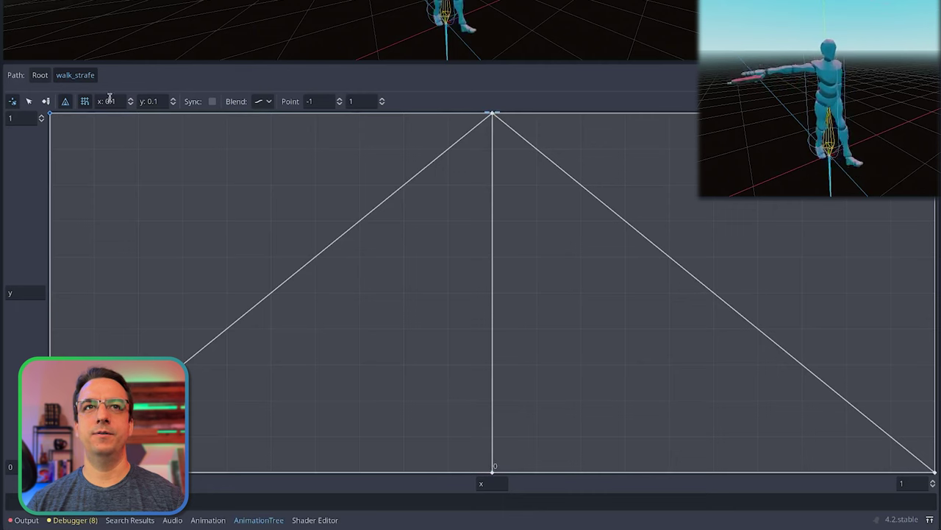
pyautogui.click(40, 74)
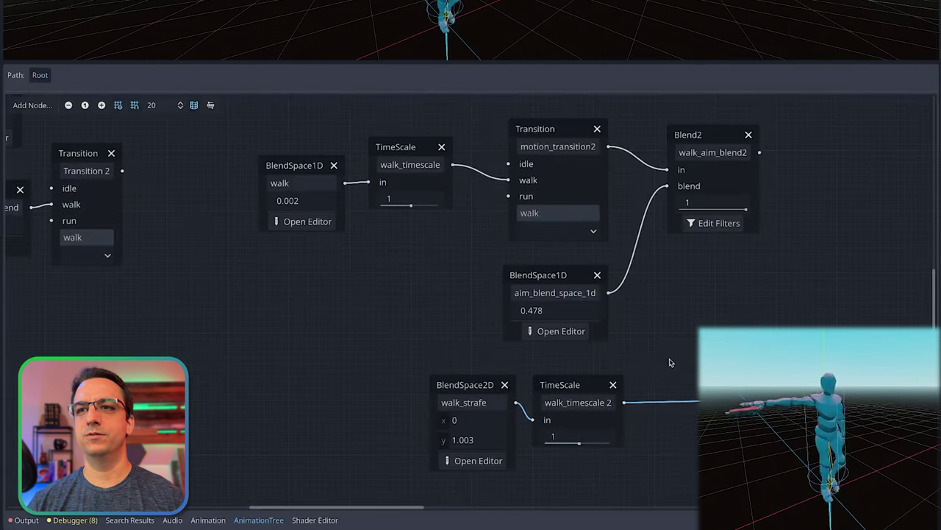
# Connect walk_aim_blend2's output in place of walk_timescale 2, and feed walk_timescale 2 into its blend input instead of aim_blend_space_1d
pyautogui.keyDown('ctrl'); pyautogui.scroll(-1, 629, 374); pyautogui.keyUp('ctrl')
pyautogui.keyDown('ctrl'); pyautogui.scroll(-1, 629, 373); pyautogui.keyUp('ctrl')
pyautogui.keyDown('shift'); pyautogui.hscroll(2, 628, 364); pyautogui.keyUp('shift')
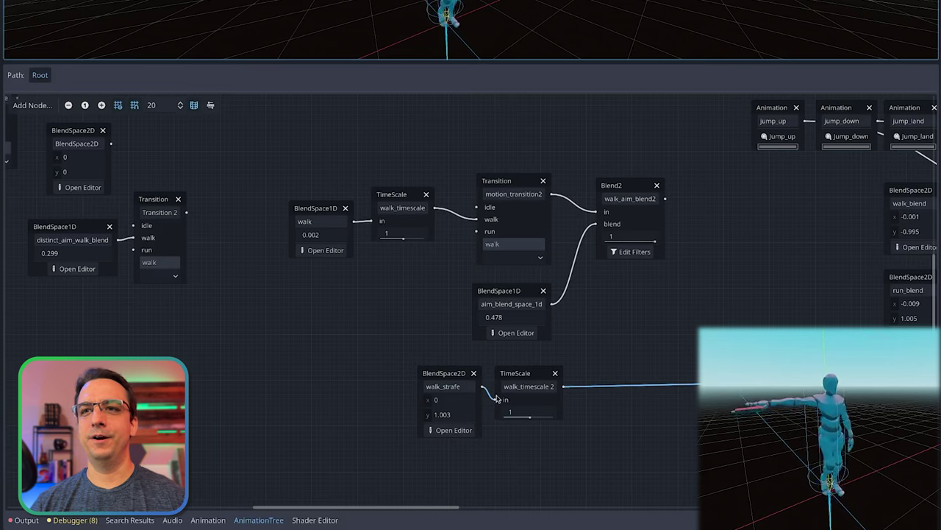
pyautogui.keyDown('ctrl'); pyautogui.scroll(1, 481, 416); pyautogui.keyUp('ctrl')
pyautogui.moveTo(622, 306); pyautogui.dragTo(641, 302, button='middle')
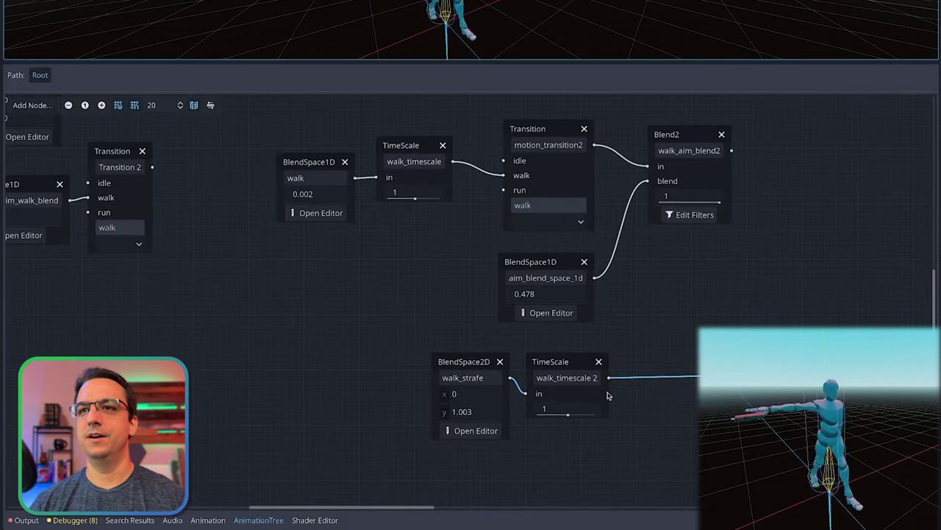
pyautogui.moveTo(608, 377); pyautogui.dragTo(733, 148)
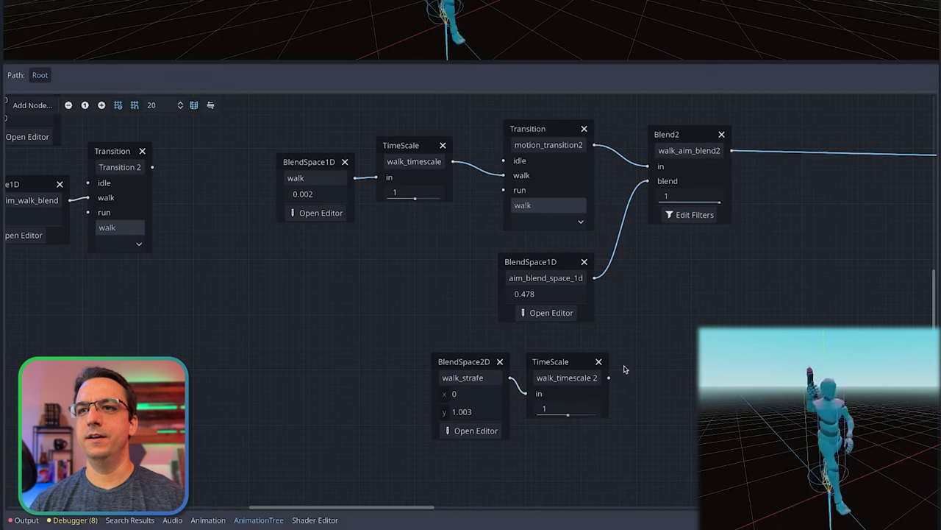
pyautogui.moveTo(608, 377)
pyautogui.mouseDown()
pyautogui.moveTo(625, 353)
pyautogui.moveTo(610, 375)
pyautogui.mouseUp()
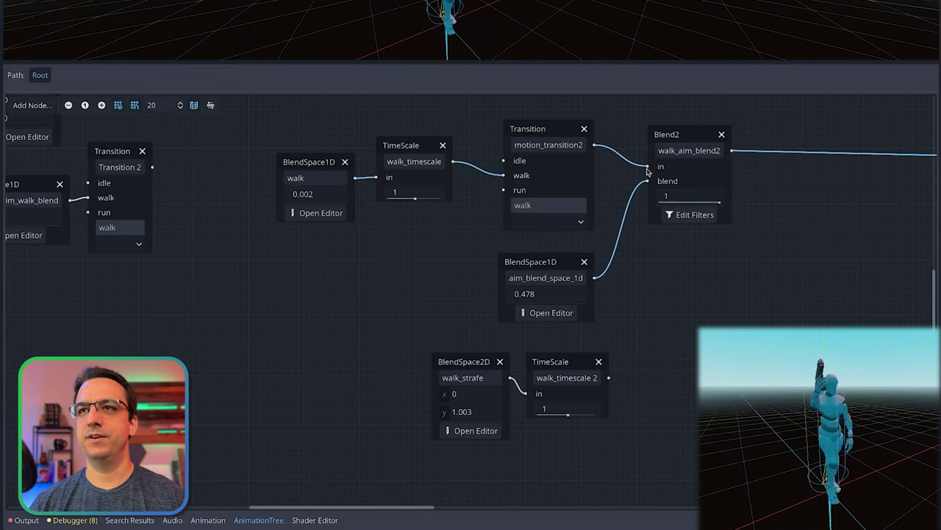
pyautogui.moveTo(647, 181)
pyautogui.mouseDown()
pyautogui.moveTo(608, 377)
pyautogui.moveTo(647, 181)
pyautogui.mouseUp()
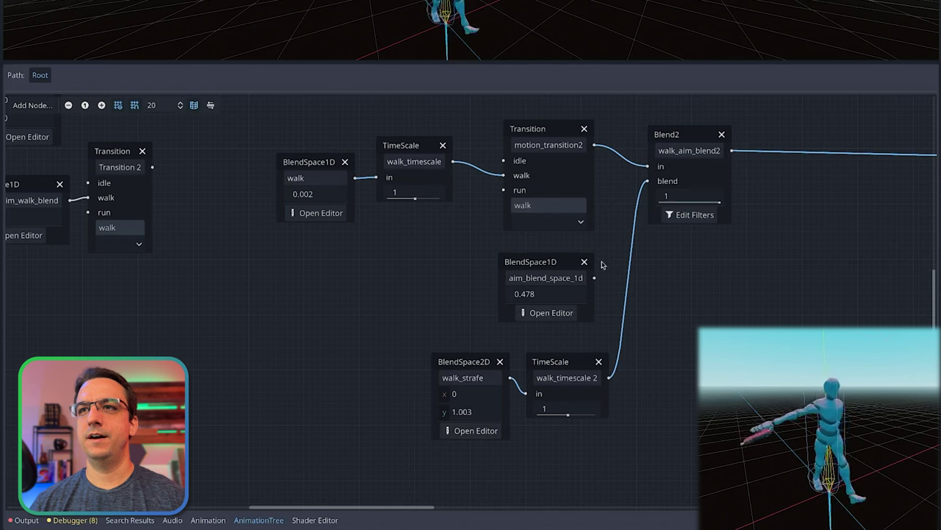
# Restore aim_blend_space_1d to the blend input of walk_aim_blend2 and walk_timescale 2 to the output connection
pyautogui.moveTo(594, 277); pyautogui.dragTo(647, 182)
pyautogui.moveTo(608, 377); pyautogui.dragTo(702, 375)
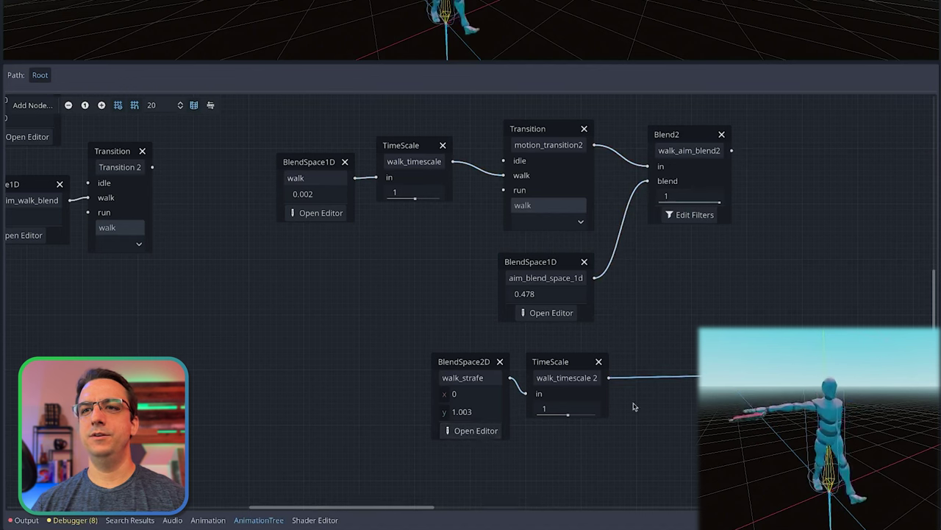
# Preview walk_strafe at several positions, set its blend position to about x -0.999, y 0.996, and return to the root graph
pyautogui.click(475, 430)
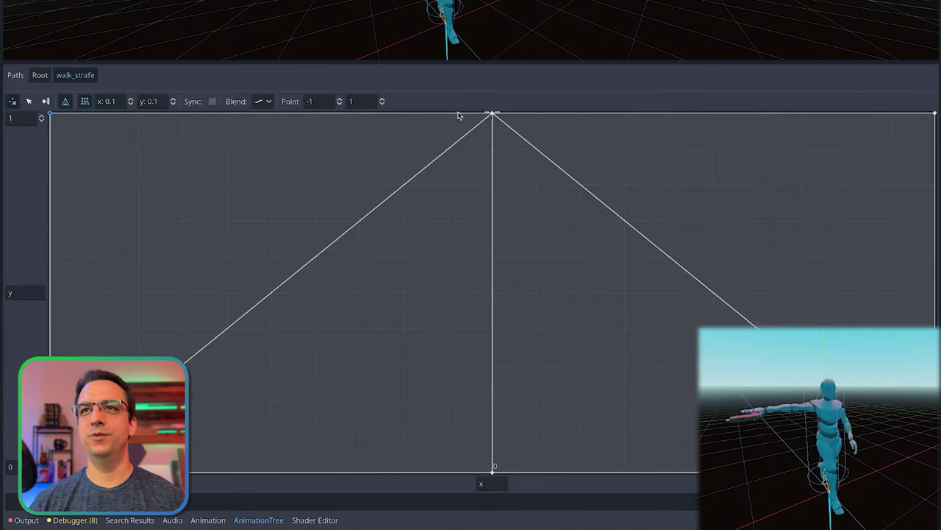
pyautogui.click(396, 362)
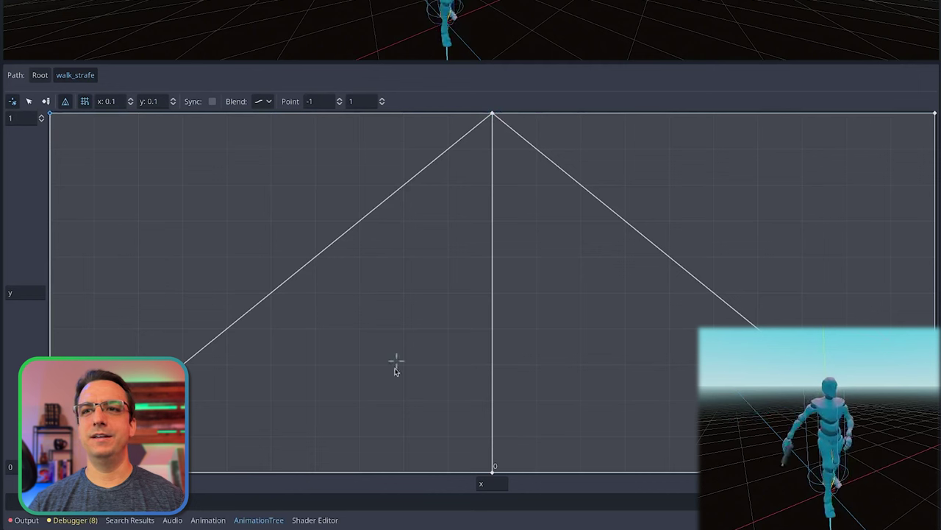
pyautogui.moveTo(396, 372); pyautogui.dragTo(51, 118)
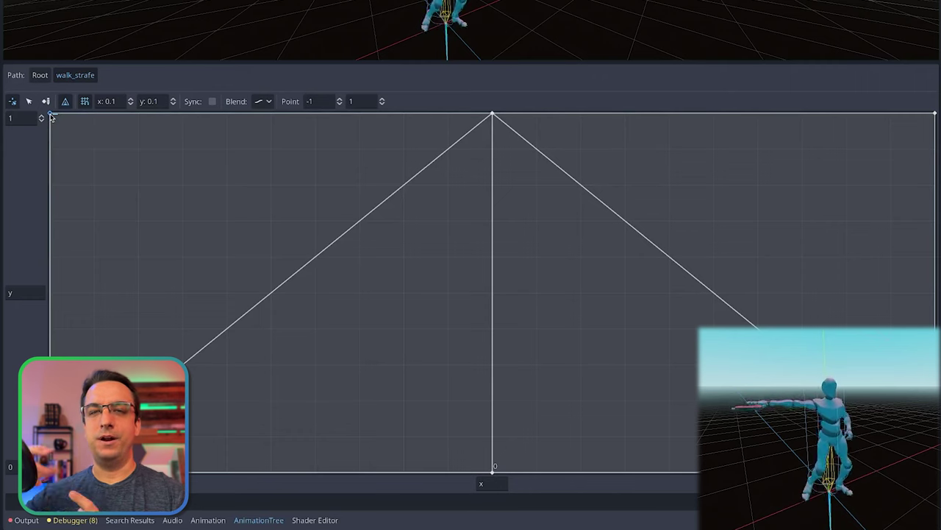
pyautogui.click(40, 75)
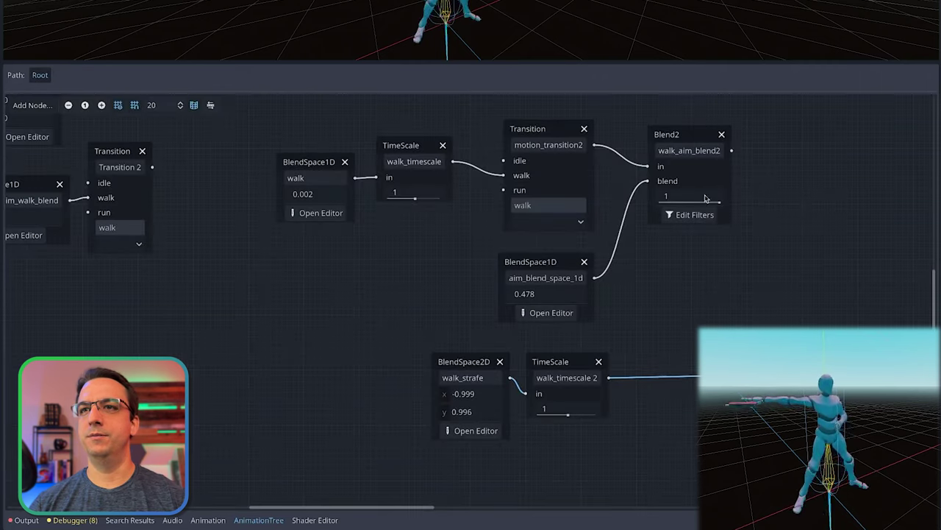
# Examine the walk_strafe blend space's point at -1, 1 and compare it with the aim_blend_space_1d and walk_aim_blend2 setup in the root graph
pyautogui.click(536, 268)
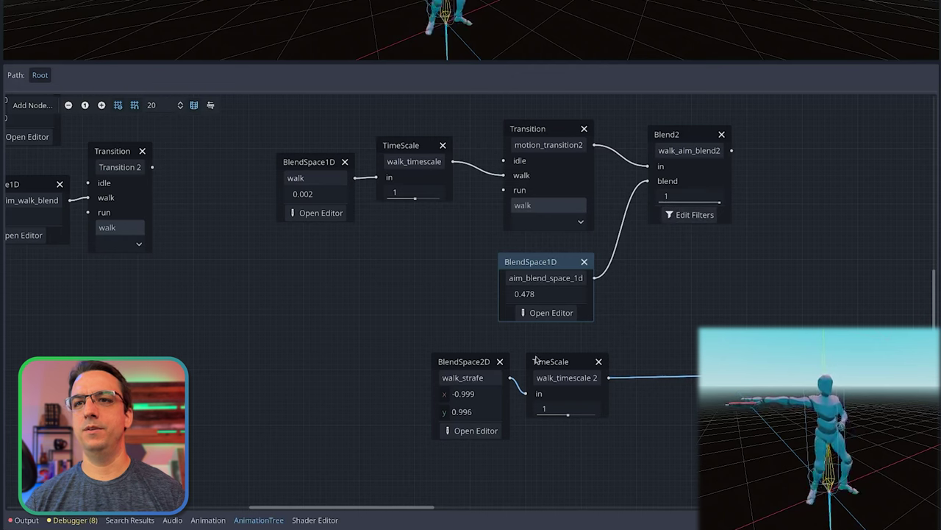
pyautogui.click(467, 432)
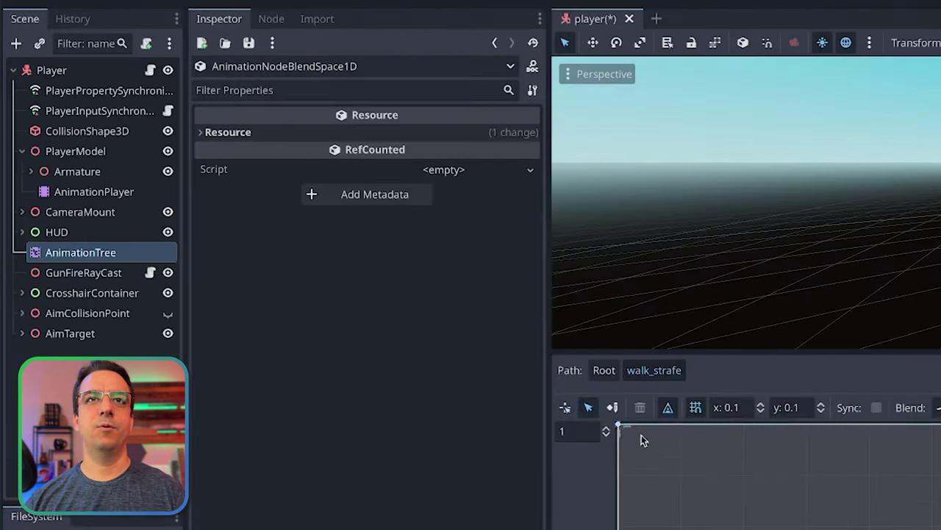
pyautogui.click(309, 234)
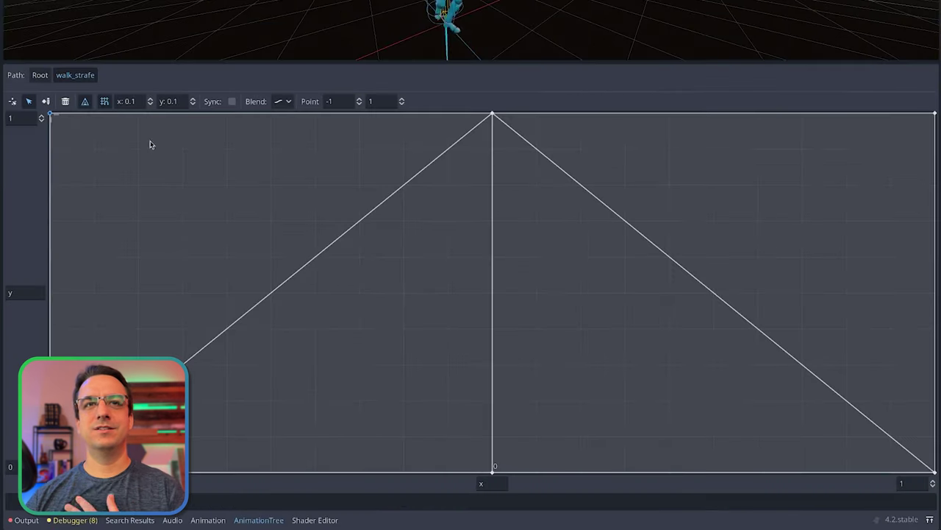
pyautogui.click(40, 75)
pyautogui.click(658, 134)
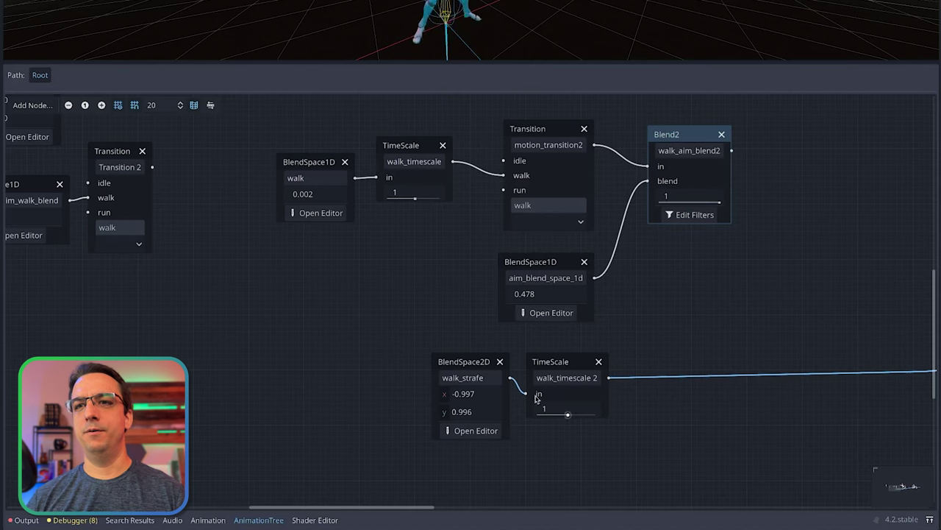
pyautogui.click(478, 433)
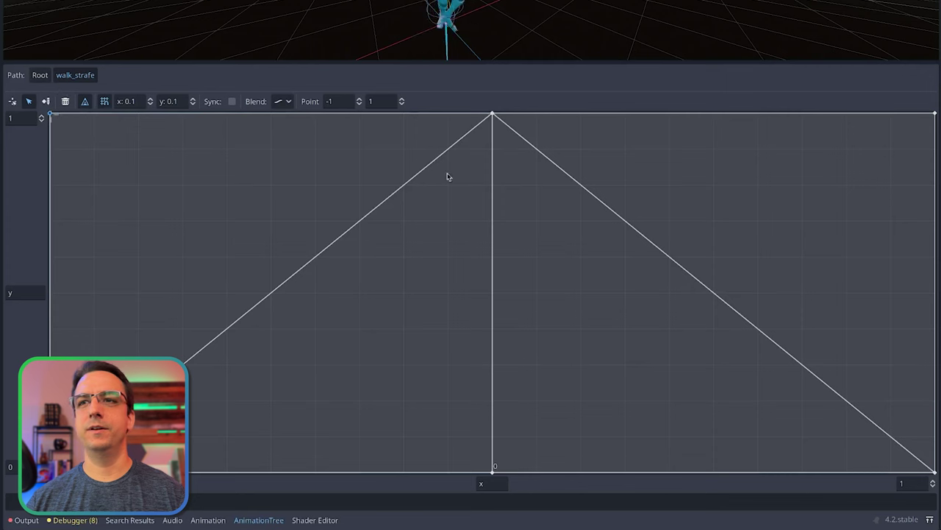
pyautogui.click(40, 74)
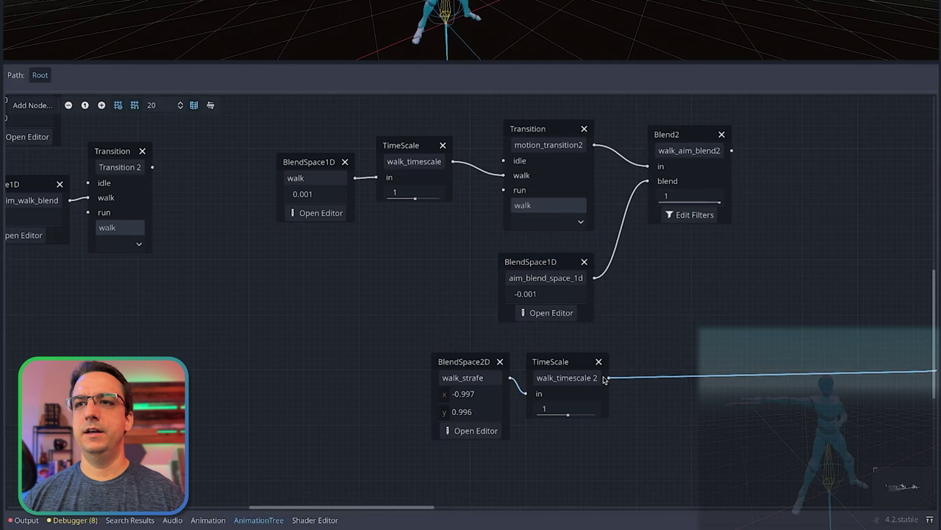
# Connect walk_aim_blend2's output in place of walk_timescale 2, and preview aim_blend_space_1d near -1, leaving its blend position at about 0.014
pyautogui.moveTo(940, 371); pyautogui.dragTo(733, 153)
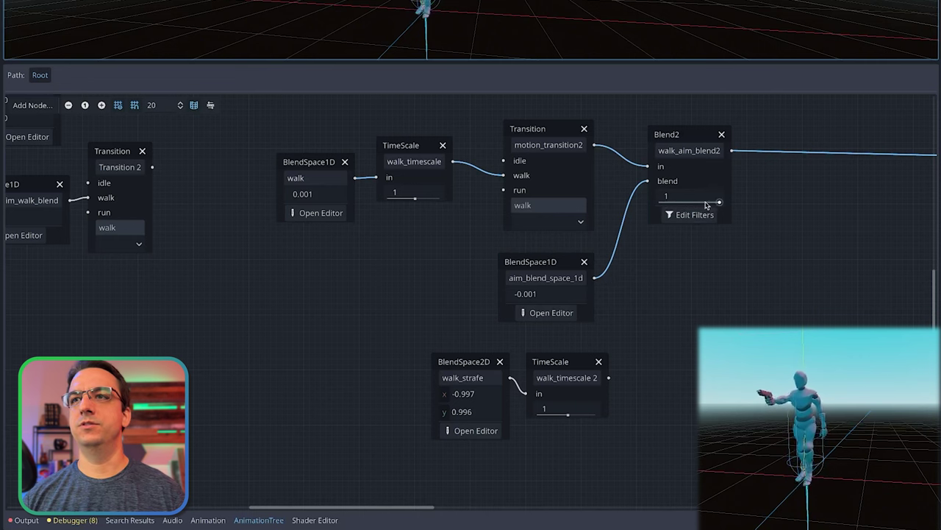
pyautogui.click(547, 313)
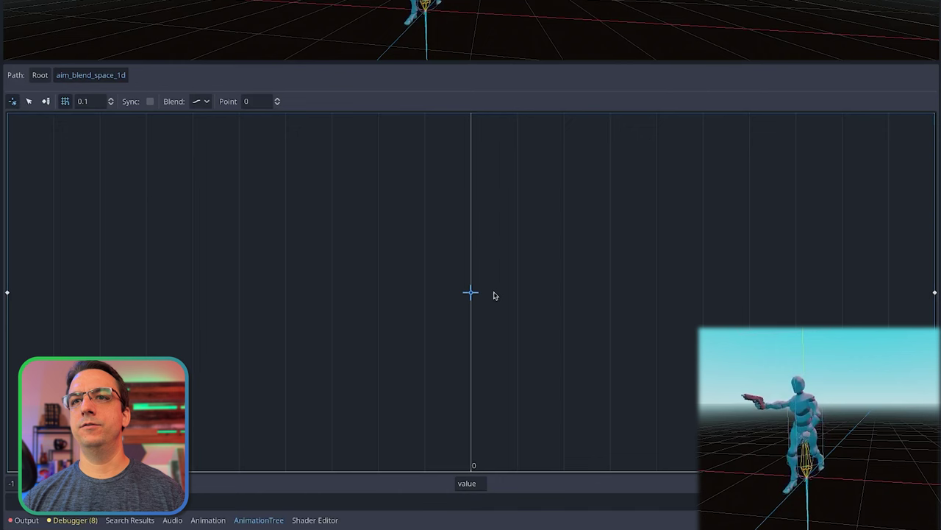
pyautogui.moveTo(494, 295); pyautogui.dragTo(471, 297)
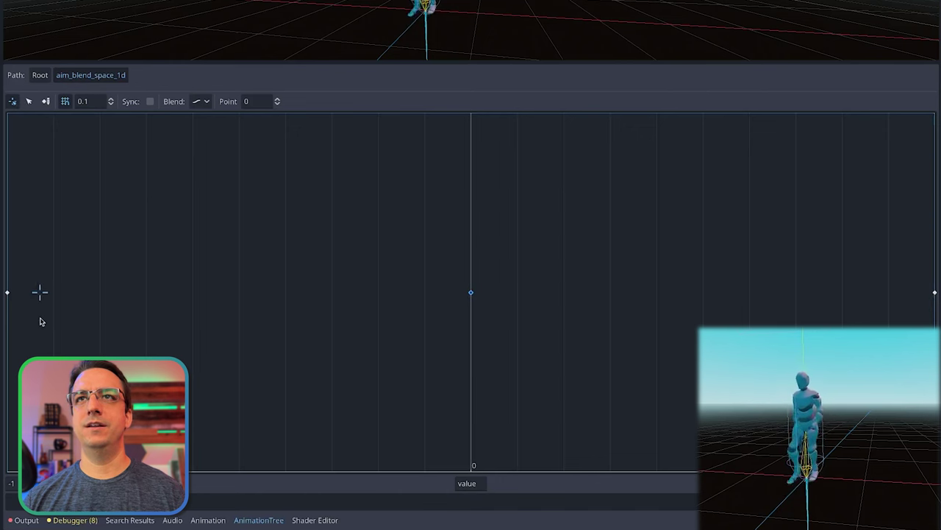
pyautogui.moveTo(42, 321); pyautogui.dragTo(474, 325)
pyautogui.click(40, 75)
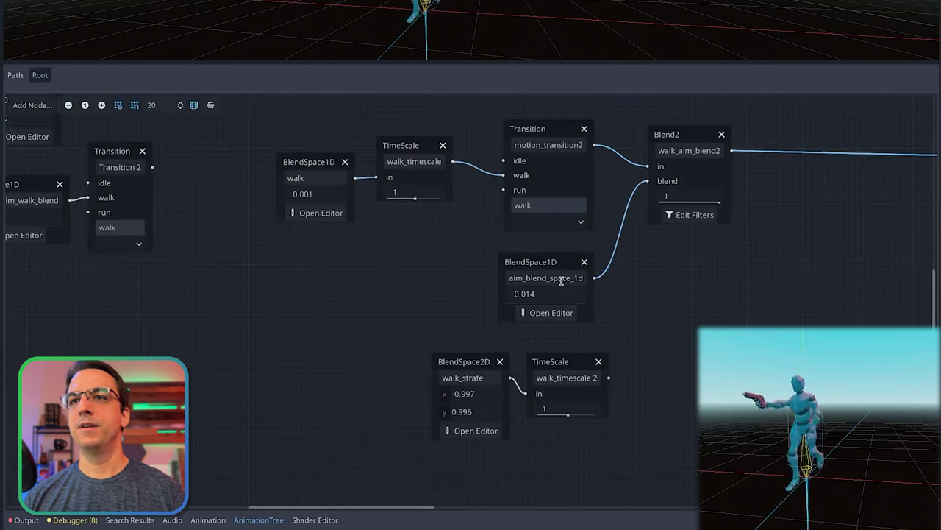
# Connect walk_timescale 2's output in place of walk_aim_blend2, and preview walk_strafe at a blend position of about x -0.995, y 1.019
pyautogui.click(465, 366)
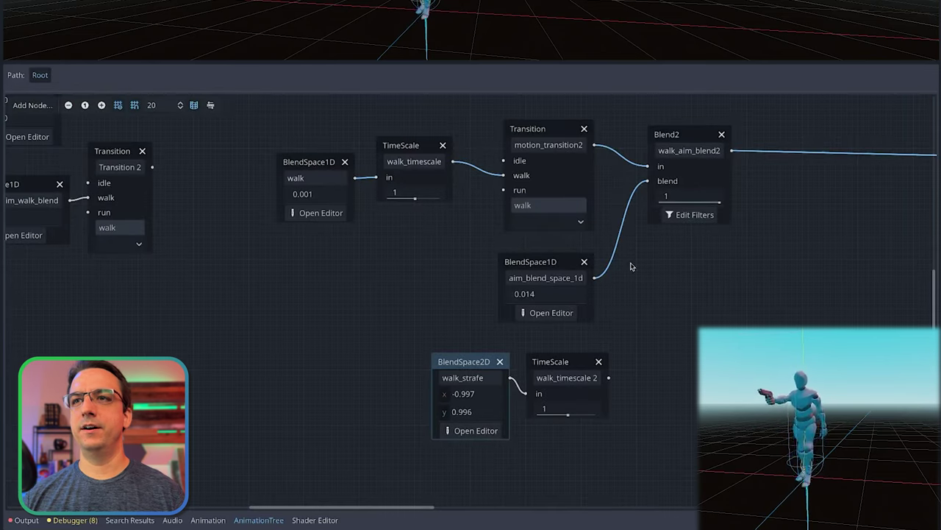
pyautogui.click(478, 430)
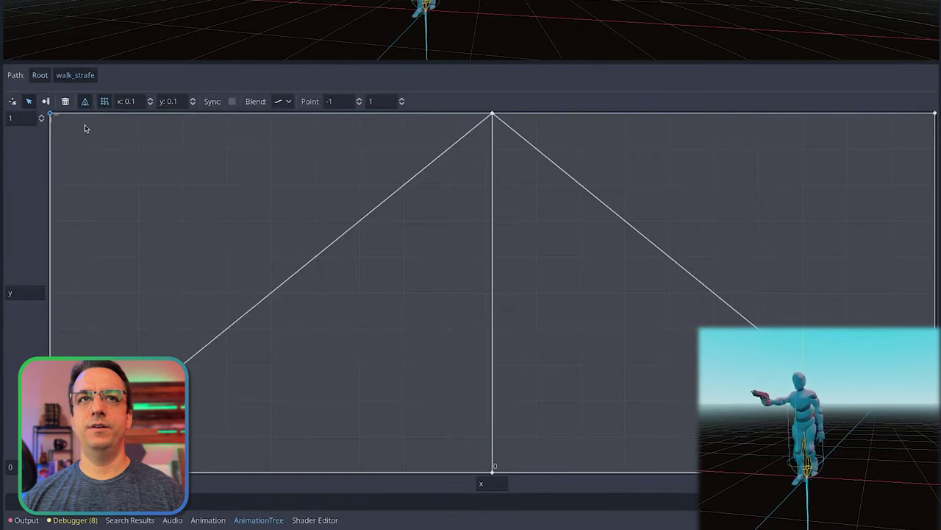
pyautogui.click(13, 101)
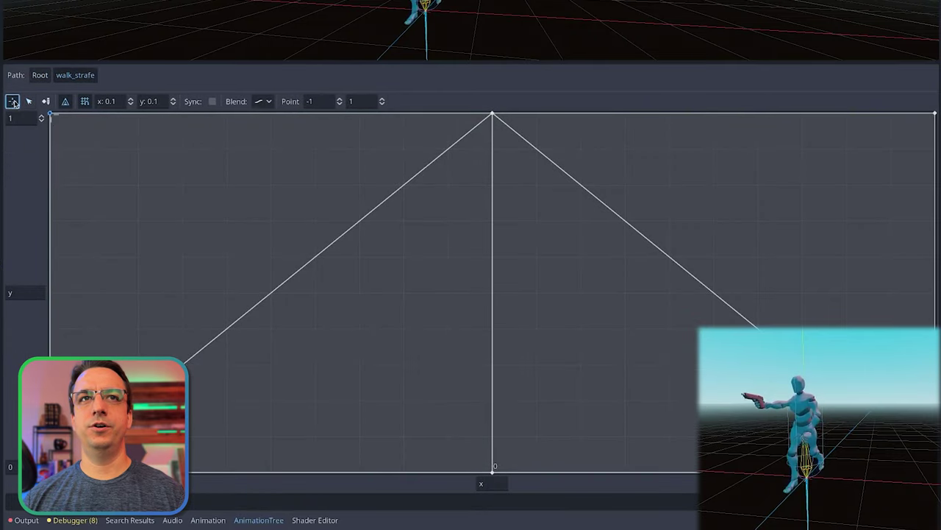
pyautogui.click(40, 75)
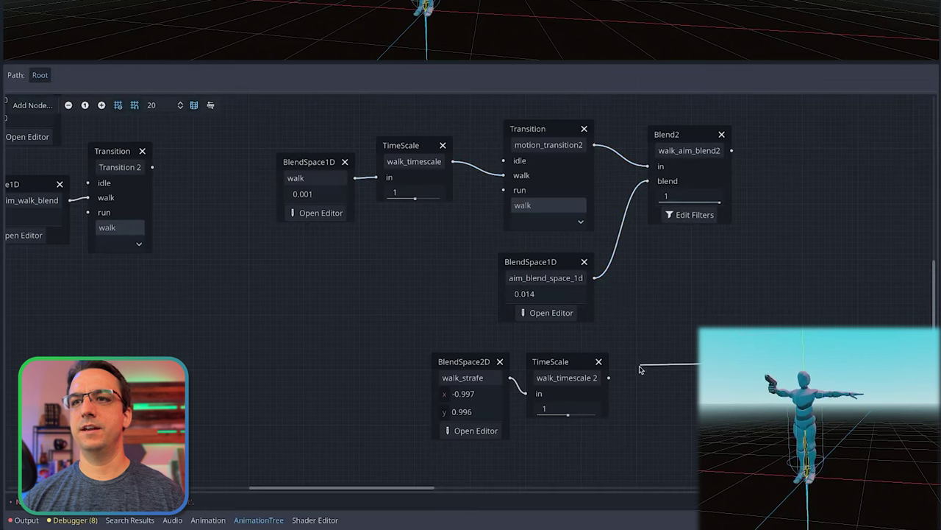
pyautogui.click(478, 432)
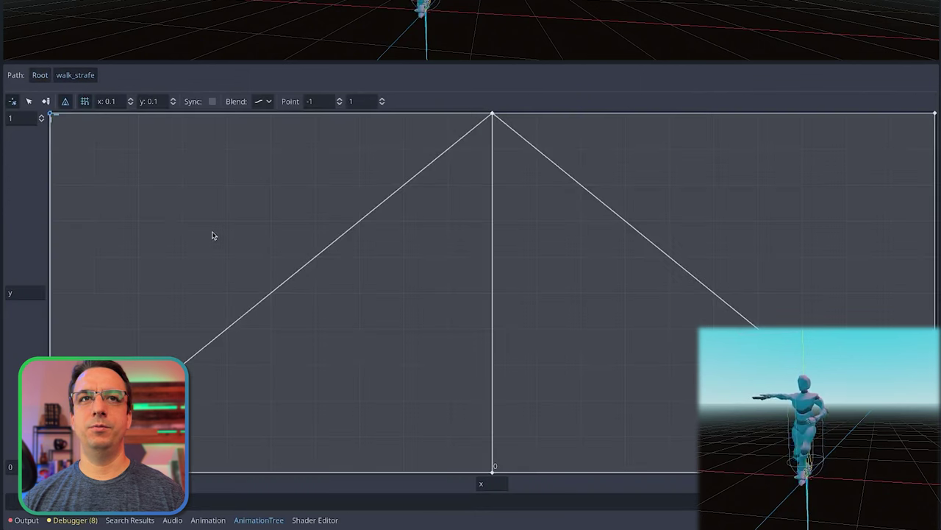
pyautogui.click(29, 101)
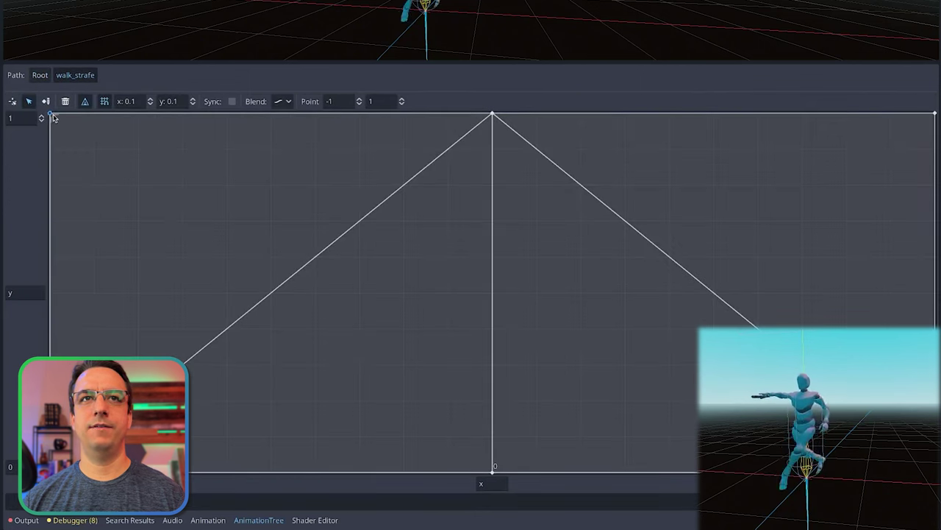
pyautogui.click(12, 101)
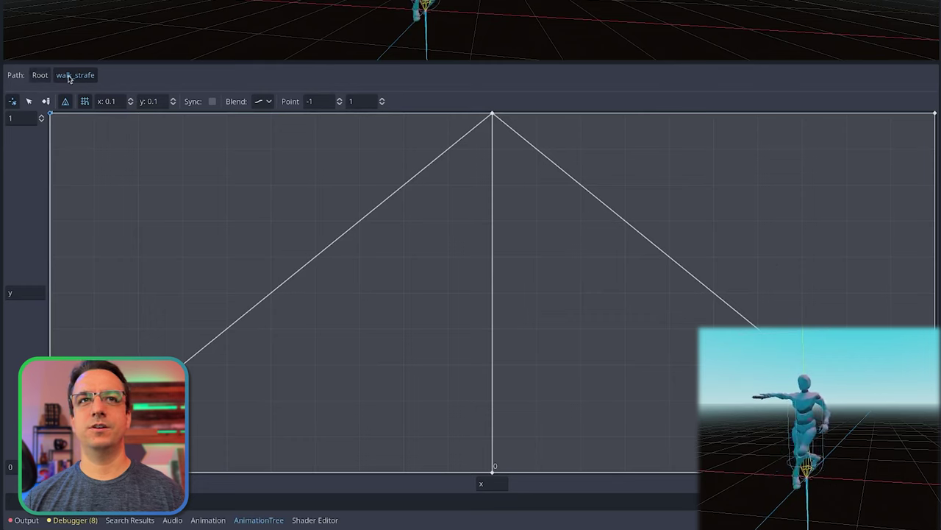
pyautogui.click(39, 75)
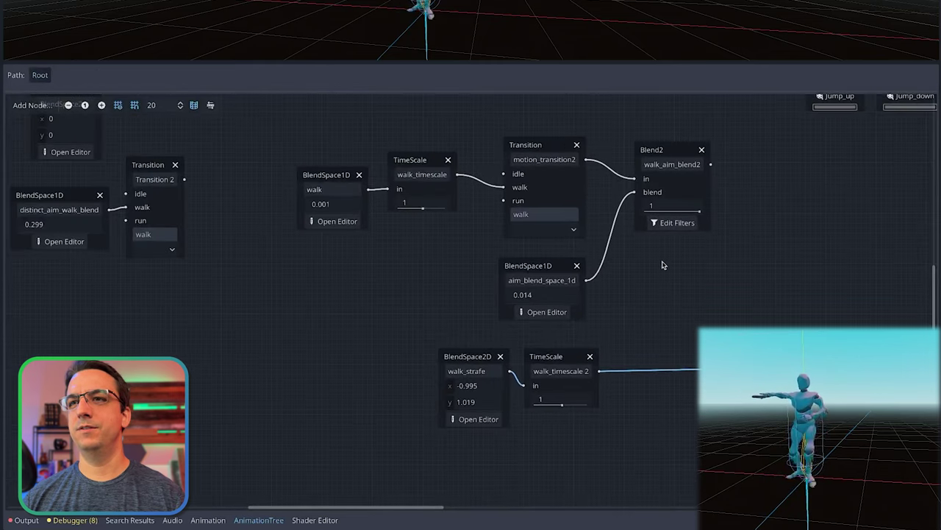
# Connect walk_aim_blend2's output in place of walk_timescale 2, preview its blend amount at 0, and set the amount back to 1
pyautogui.moveTo(600, 372); pyautogui.dragTo(708, 178)
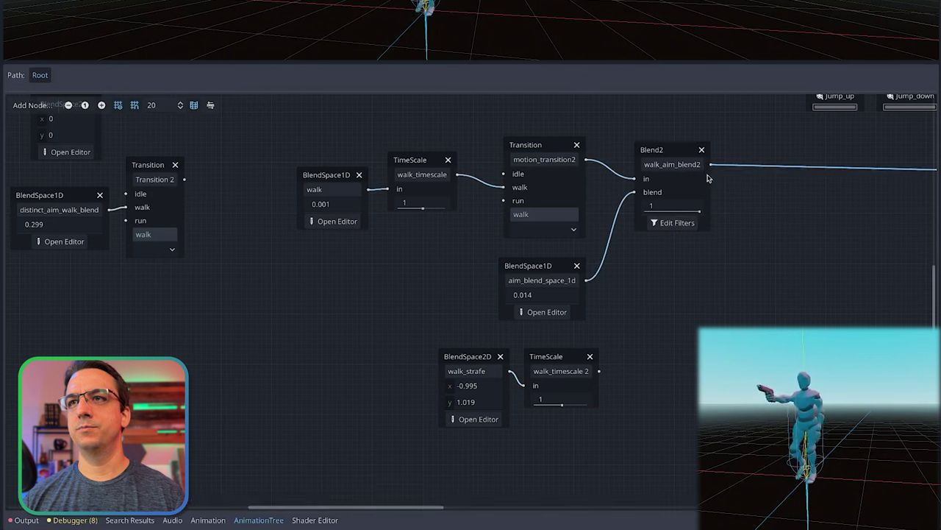
pyautogui.moveTo(700, 212); pyautogui.dragTo(595, 208)
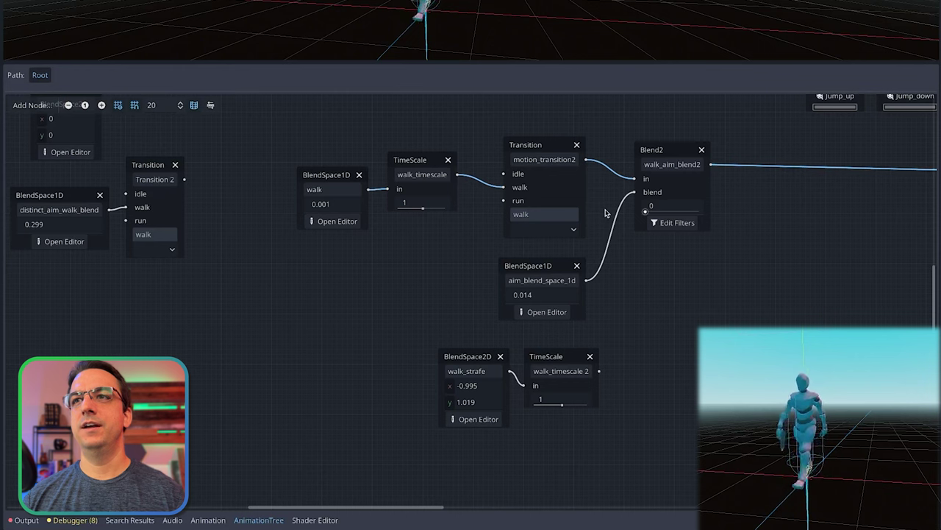
pyautogui.moveTo(646, 212); pyautogui.dragTo(739, 218)
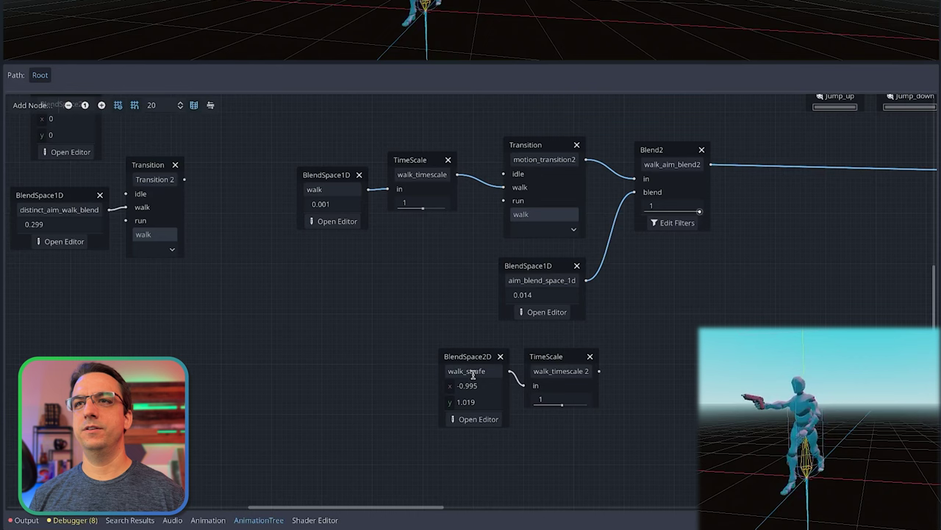
pyautogui.hscroll(10, 473, 373)
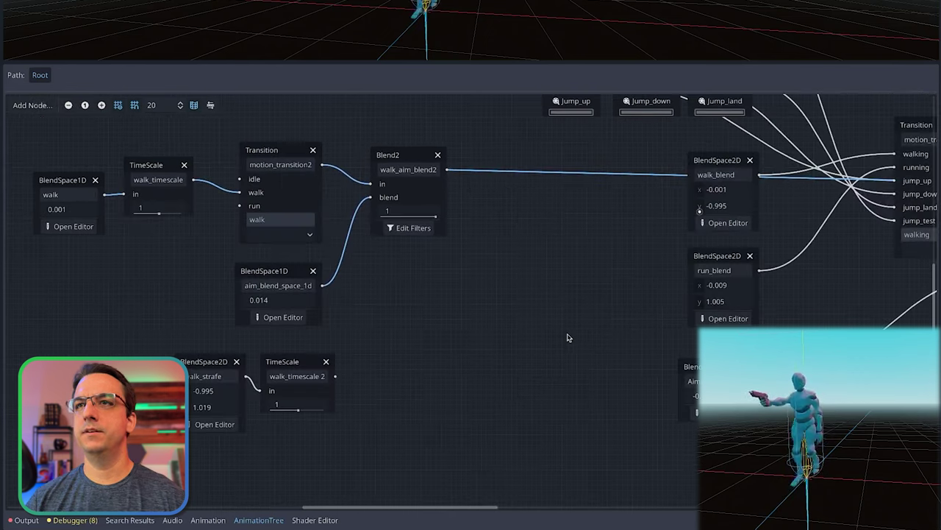
# Enlarge the animation graph and examine how the jump_up, jump_down, jump_land and JumpStateMachine nodes feed motion_transition
pyautogui.hscroll(1, 607, 326)
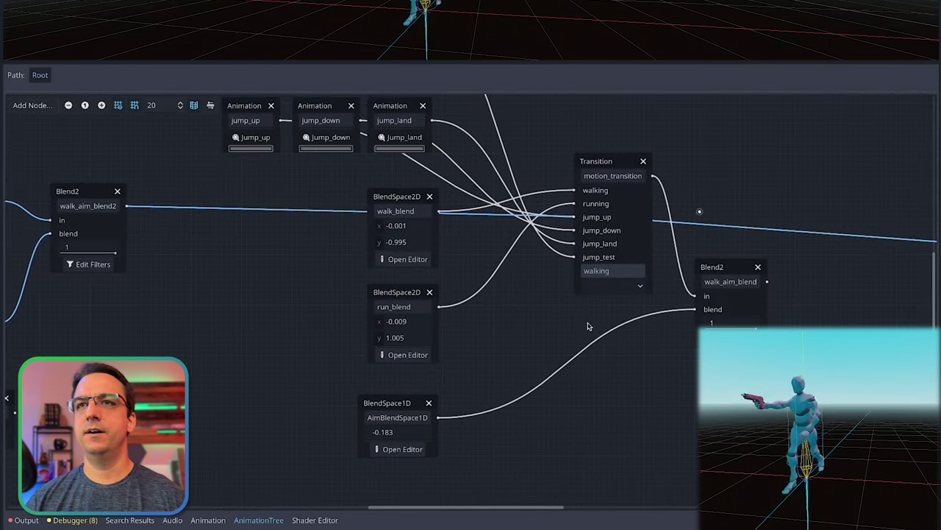
pyautogui.hscroll(-4, 581, 316)
pyautogui.scroll(3, 581, 317)
pyautogui.scroll(2, 607, 342)
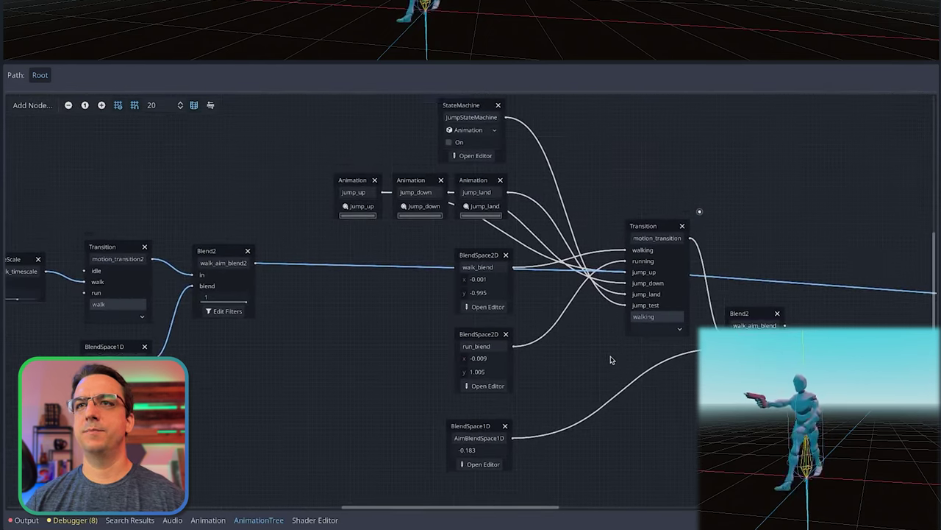
pyautogui.keyDown('ctrl'); pyautogui.scroll(1, 617, 345); pyautogui.keyUp('ctrl')
pyautogui.keyDown('ctrl'); pyautogui.scroll(1, 618, 344); pyautogui.keyUp('ctrl')
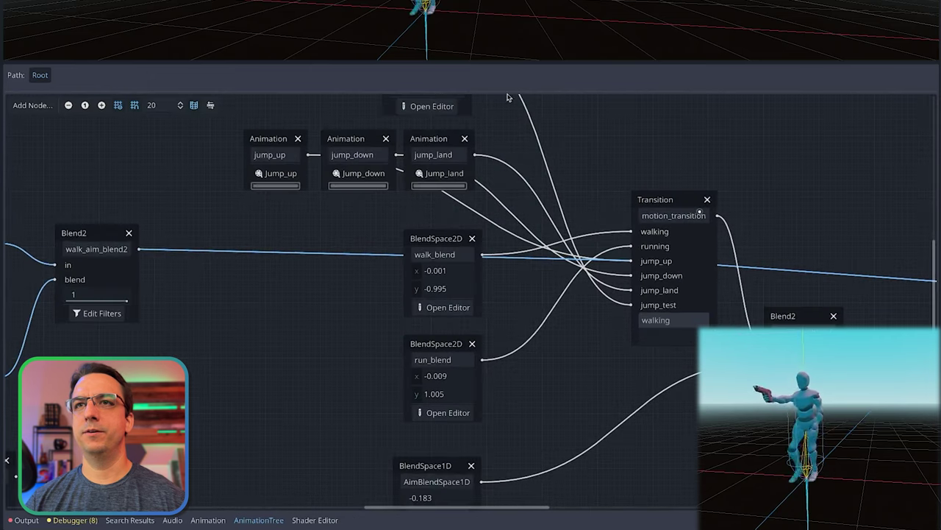
pyautogui.hotkey('shift', 'F12')
pyautogui.keyDown('ctrl'); pyautogui.scroll(-1, 642, 220); pyautogui.keyUp('ctrl')
pyautogui.moveTo(197, 93); pyautogui.dragTo(397, 132)
pyautogui.moveTo(186, 141); pyautogui.dragTo(441, 141)
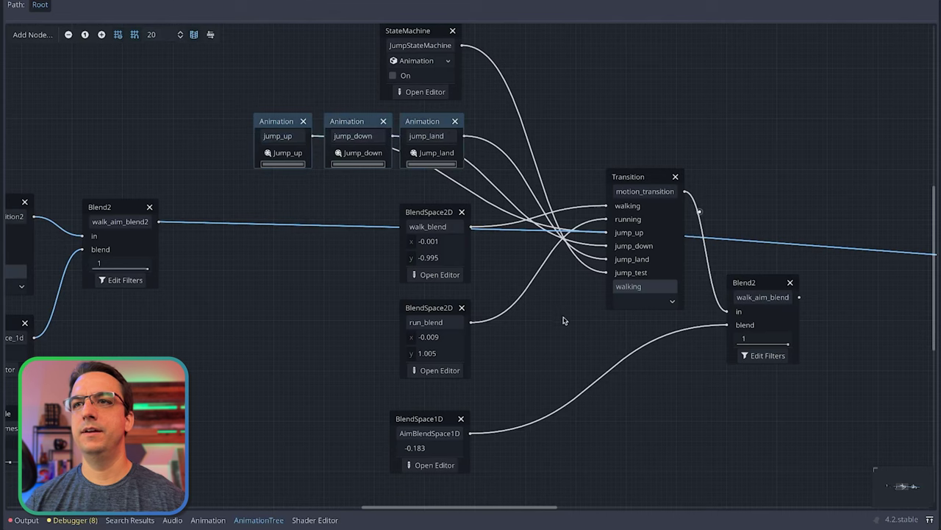
pyautogui.moveTo(565, 321); pyautogui.dragTo(556, 286, button='middle')
# Move the AimBlendSpace1D node slightly closer to run_blend, and nudge the motion_transition node slightly toward the blend spaces
pyautogui.click(422, 178)
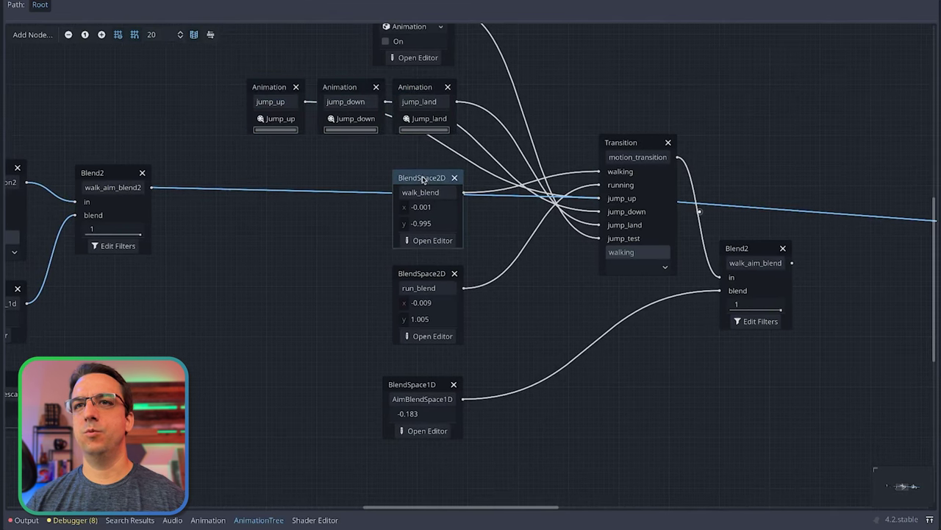
pyautogui.click(435, 284)
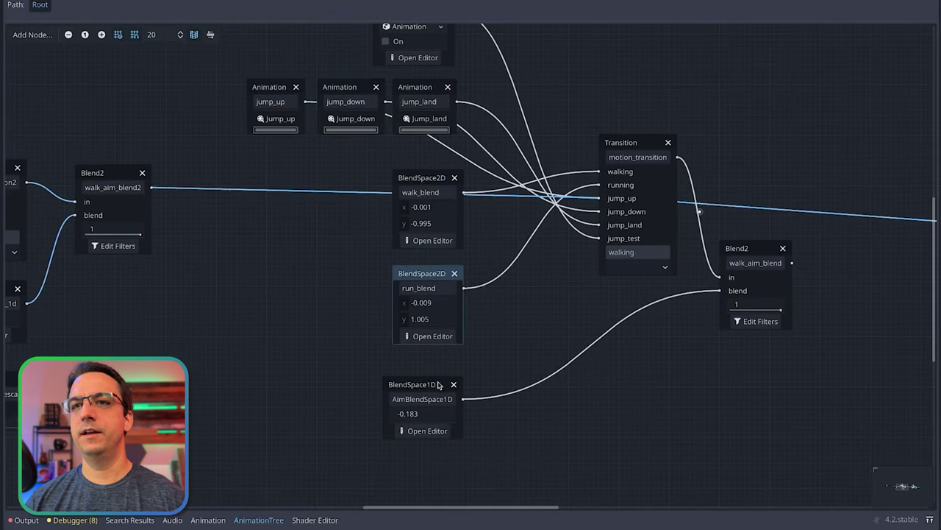
pyautogui.moveTo(439, 385); pyautogui.dragTo(459, 374)
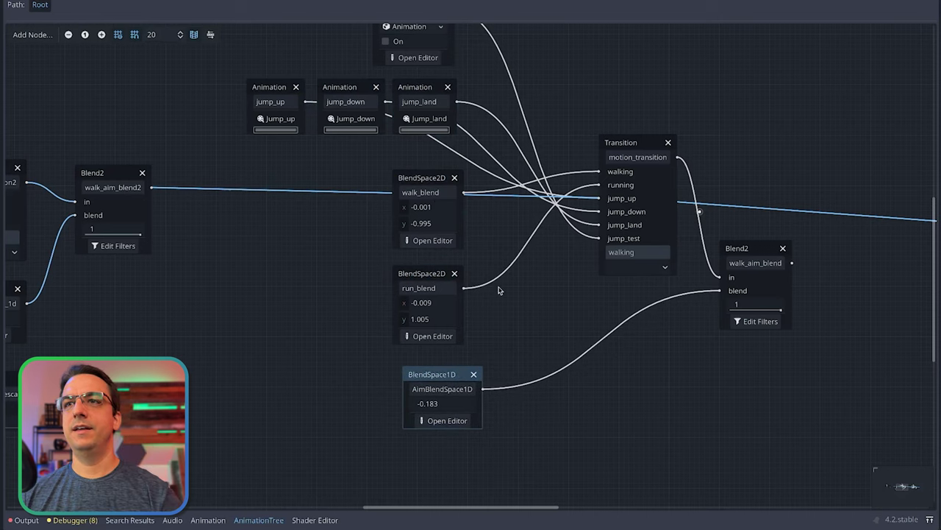
pyautogui.moveTo(636, 143); pyautogui.dragTo(631, 148)
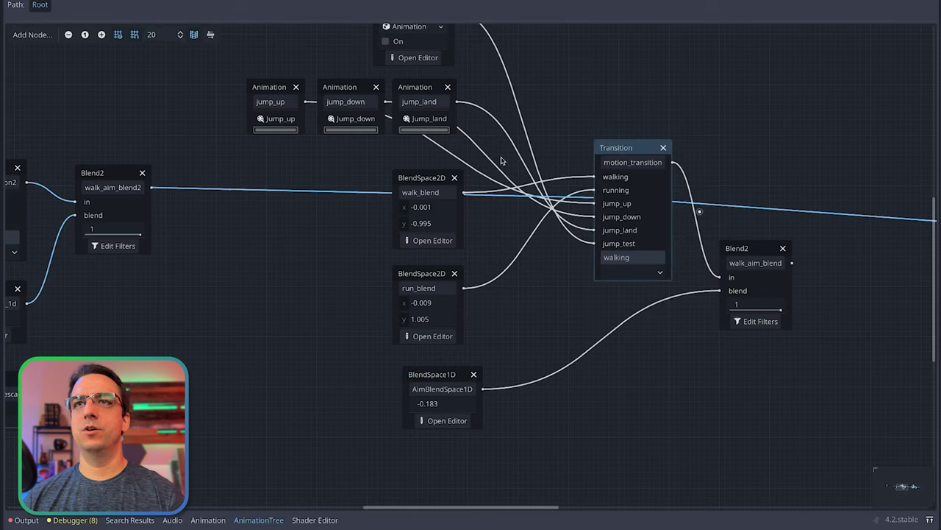
# Preview the motion_transition node in the running state and set it back to walking
pyautogui.click(656, 272)
pyautogui.click(618, 272)
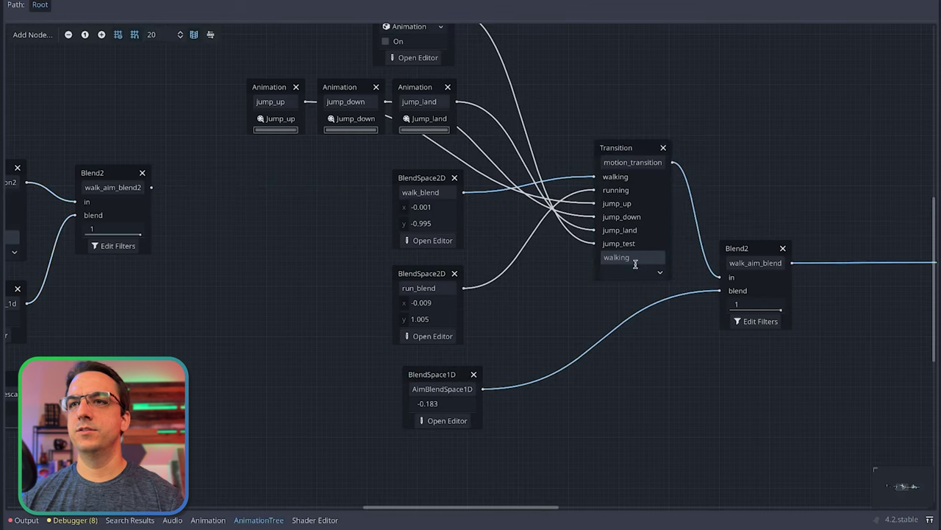
pyautogui.click(653, 273)
pyautogui.click(627, 302)
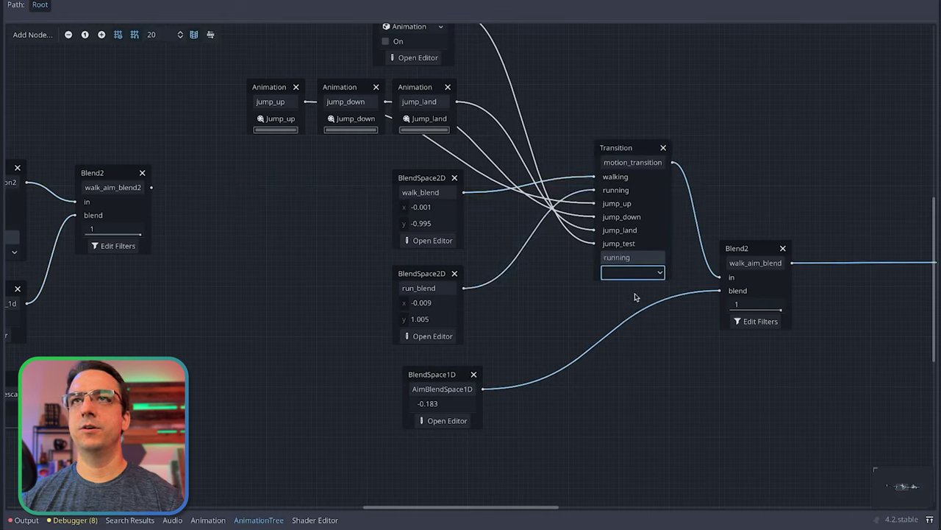
pyautogui.click(646, 274)
pyautogui.click(628, 289)
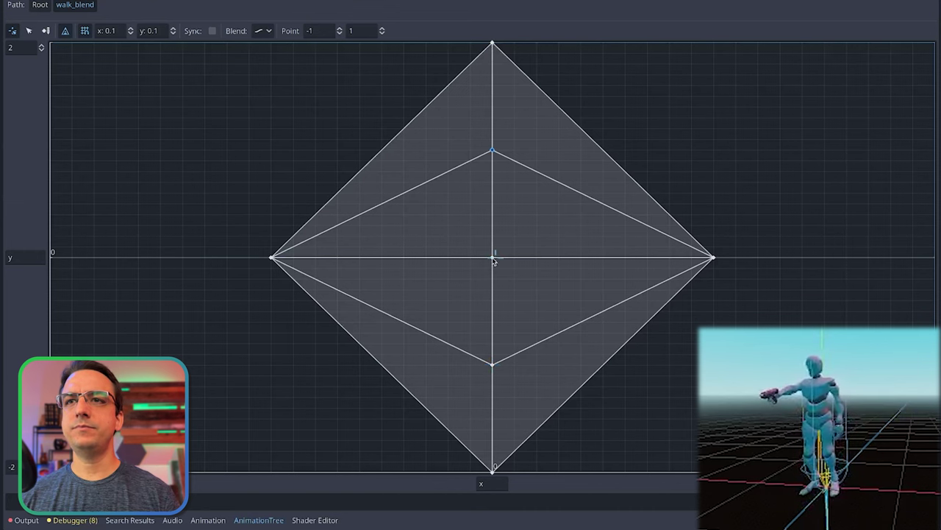
# Inspect the walk_blend points at 0, 0 and -1, 0, and preview the blend at x 1 and x -1
pyautogui.click(28, 30)
pyautogui.click(493, 257)
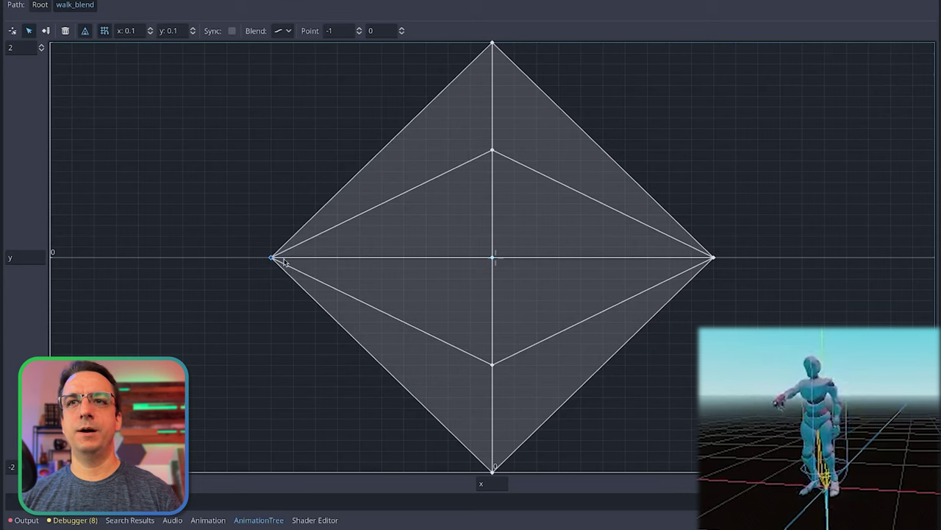
pyautogui.click(14, 31)
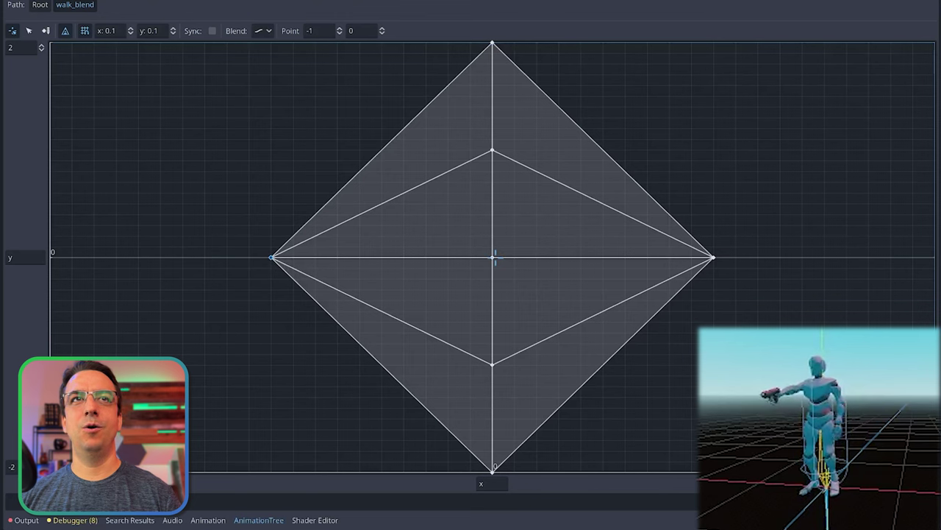
pyautogui.click(713, 259)
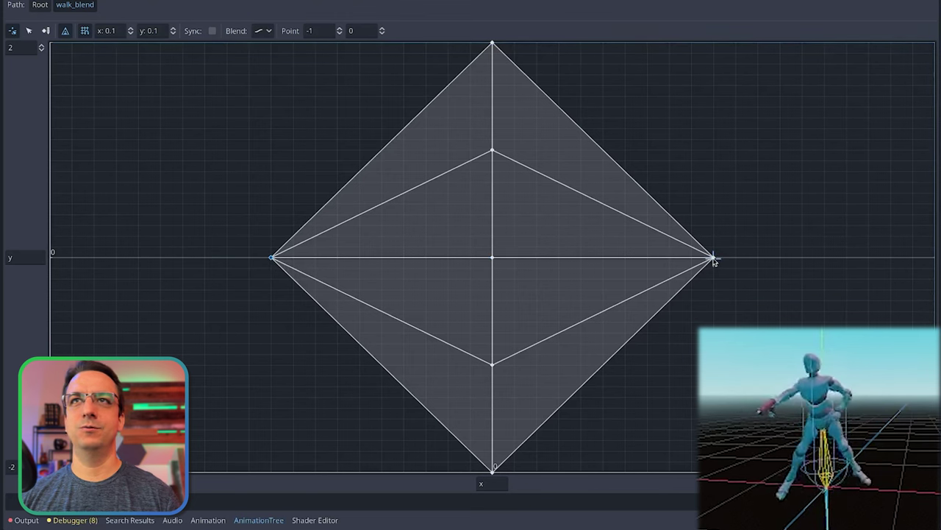
pyautogui.click(271, 258)
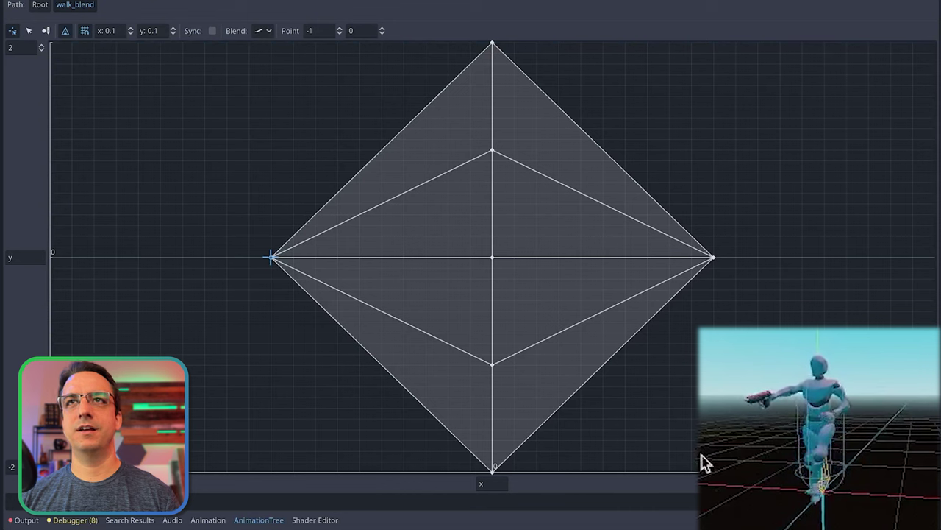
# Preview walk_blend between both strafe points and diagonally forward, leaving its blend position at about x 0.002, y -0.007
pyautogui.moveTo(380, 208); pyautogui.dragTo(715, 260)
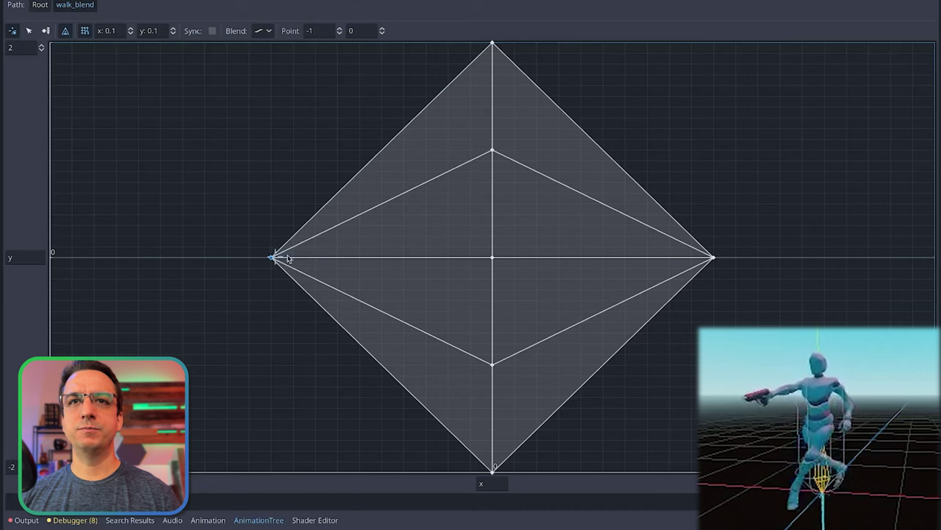
pyautogui.moveTo(287, 257)
pyautogui.mouseDown()
pyautogui.moveTo(88, 267)
pyautogui.moveTo(52, 257)
pyautogui.moveTo(245, 248)
pyautogui.moveTo(271, 258)
pyautogui.mouseUp()
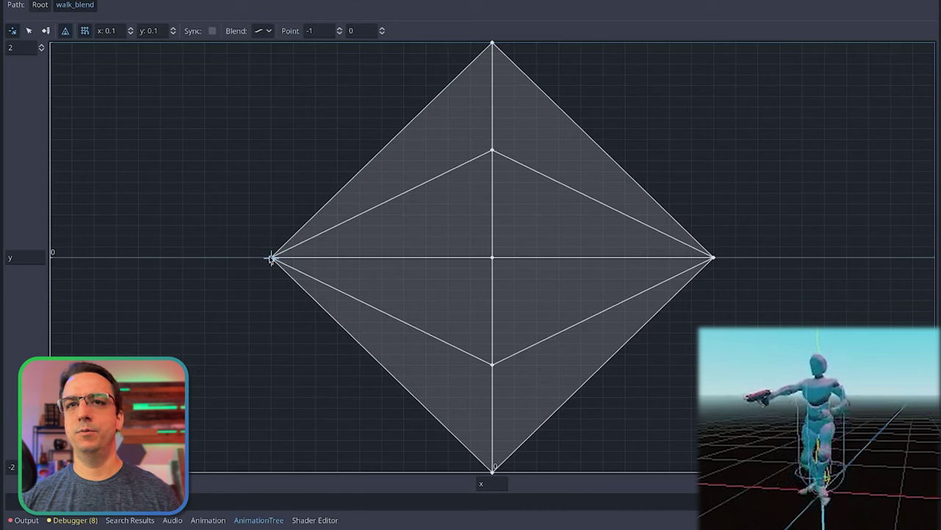
pyautogui.moveTo(271, 259)
pyautogui.mouseDown()
pyautogui.moveTo(50, 262)
pyautogui.moveTo(231, 262)
pyautogui.moveTo(55, 255)
pyautogui.moveTo(252, 250)
pyautogui.moveTo(275, 260)
pyautogui.moveTo(455, 130)
pyautogui.moveTo(452, 101)
pyautogui.moveTo(481, 40)
pyautogui.moveTo(490, 42)
pyautogui.moveTo(328, 233)
pyautogui.moveTo(269, 259)
pyautogui.moveTo(456, 62)
pyautogui.moveTo(490, 45)
pyautogui.moveTo(420, 163)
pyautogui.moveTo(431, 174)
pyautogui.mouseUp()
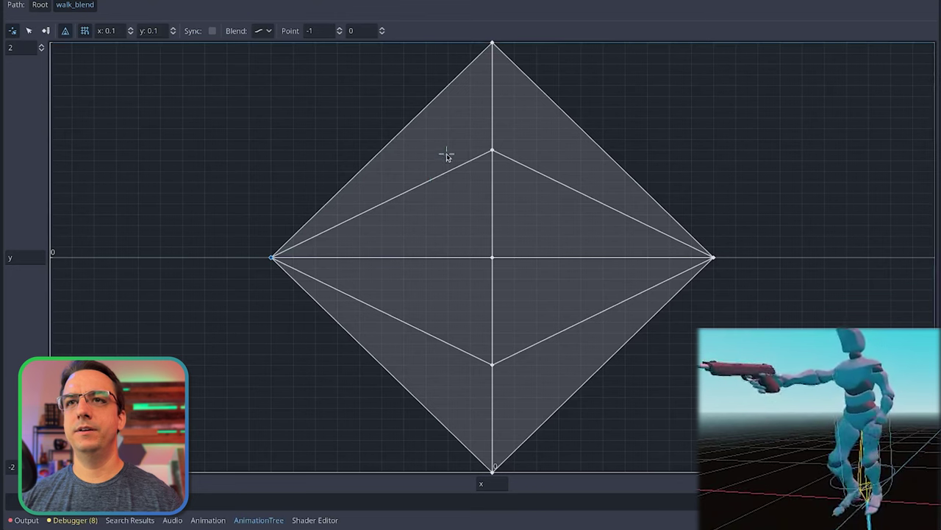
pyautogui.click(423, 183)
pyautogui.click(428, 186)
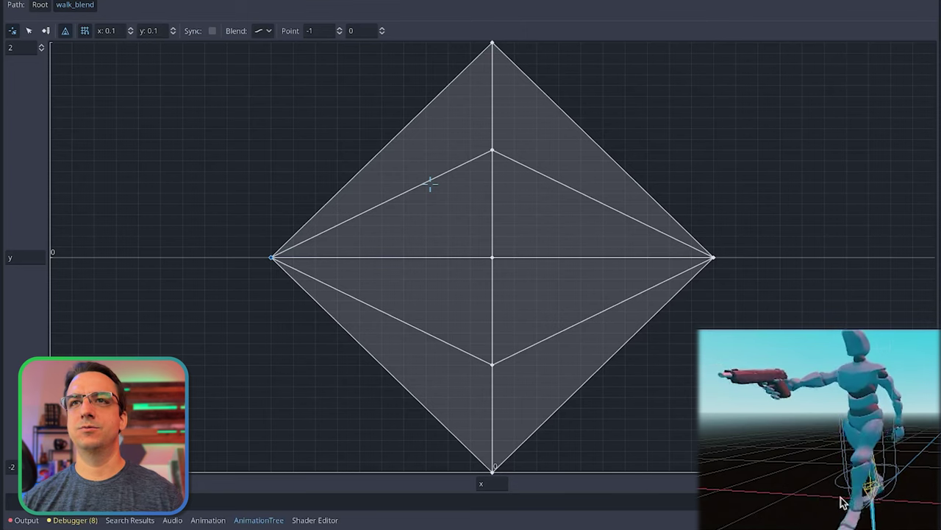
pyautogui.click(492, 259)
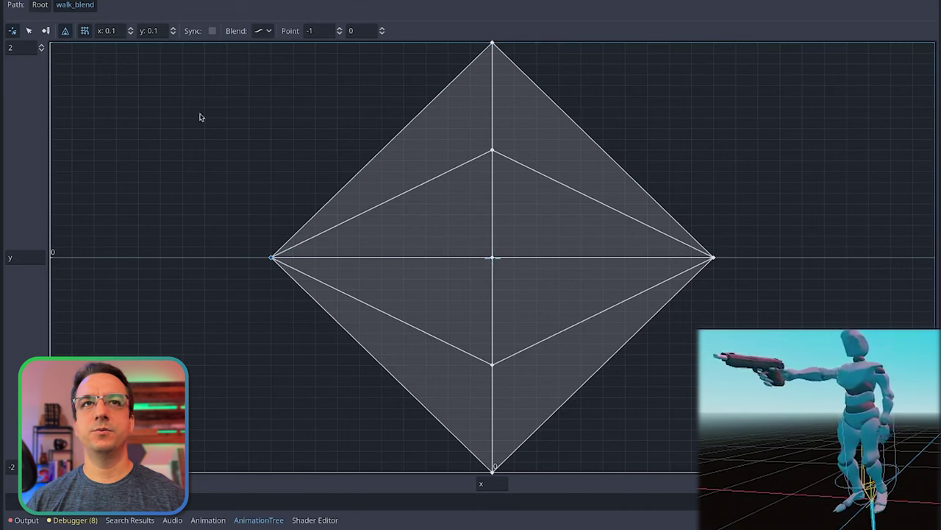
# Return to the root graph and examine how walk_blend, run_blend and AimBlendSpace1D combine through motion_transition and walk_aim_blend
pyautogui.click(42, 5)
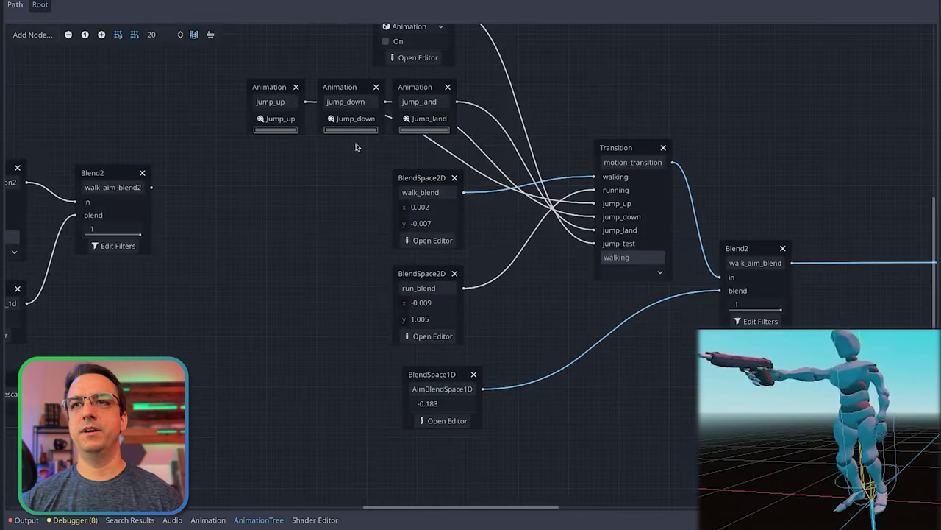
pyautogui.keyDown('ctrl'); pyautogui.scroll(-1, 510, 330); pyautogui.keyUp('ctrl')
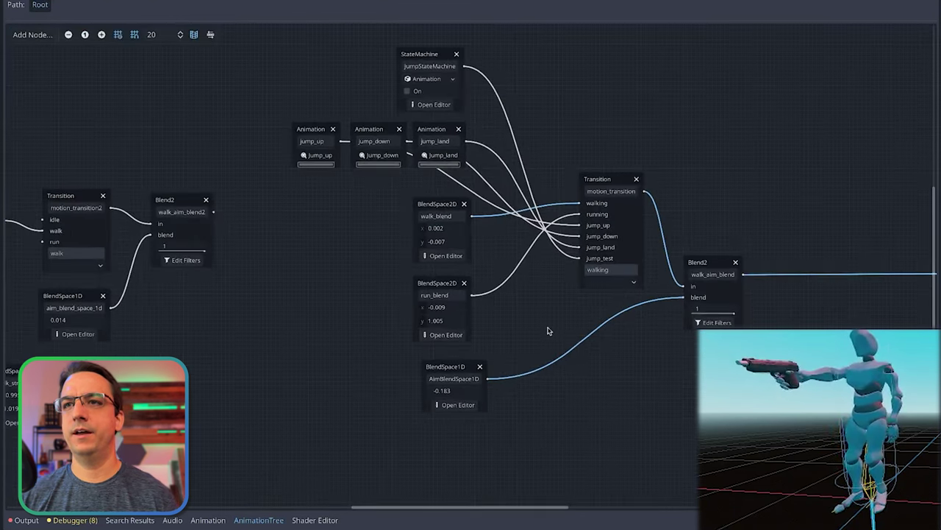
pyautogui.keyDown('ctrl'); pyautogui.scroll(1, 549, 311); pyautogui.keyUp('ctrl')
pyautogui.keyDown('ctrl'); pyautogui.scroll(-1, 549, 311); pyautogui.keyUp('ctrl')
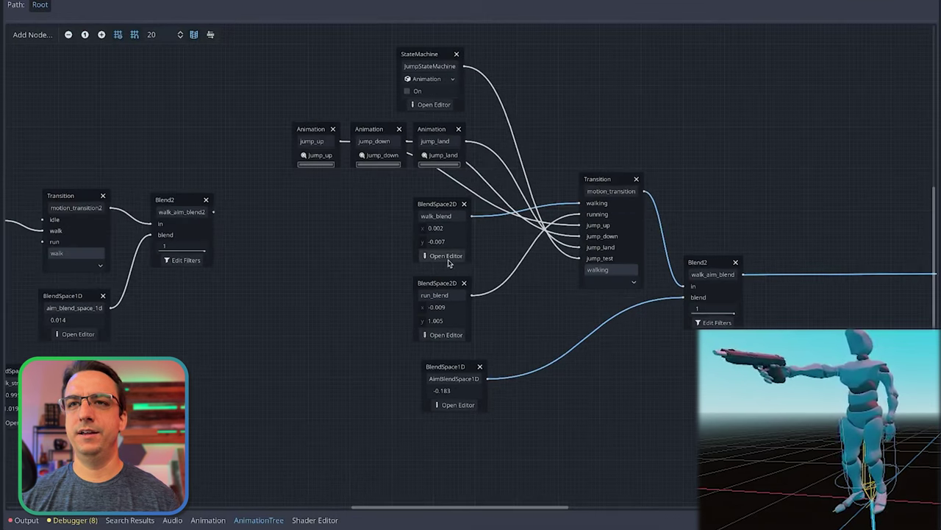
pyautogui.click(611, 180)
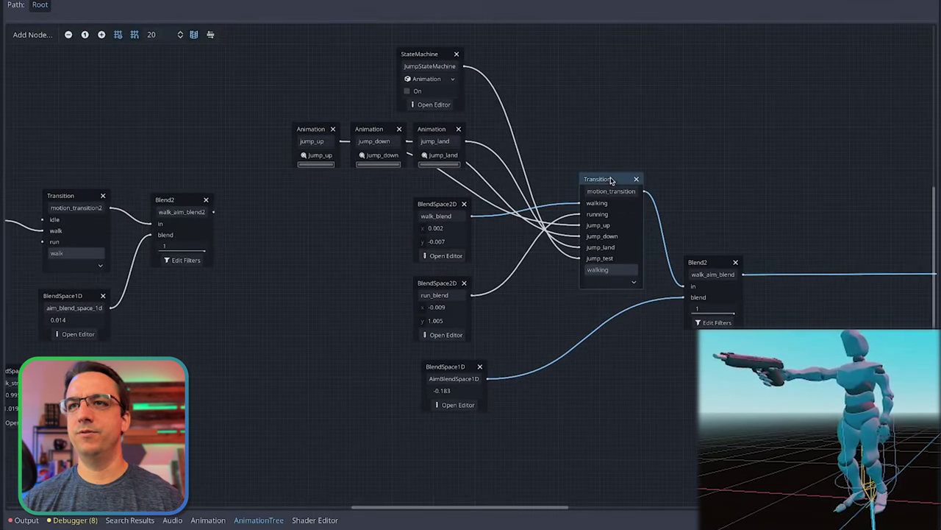
pyautogui.click(434, 212)
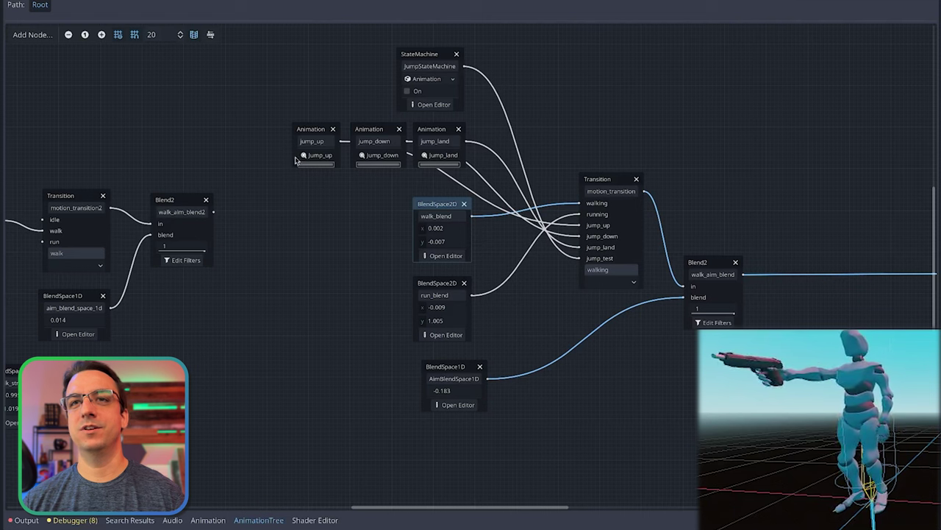
pyautogui.click(451, 289)
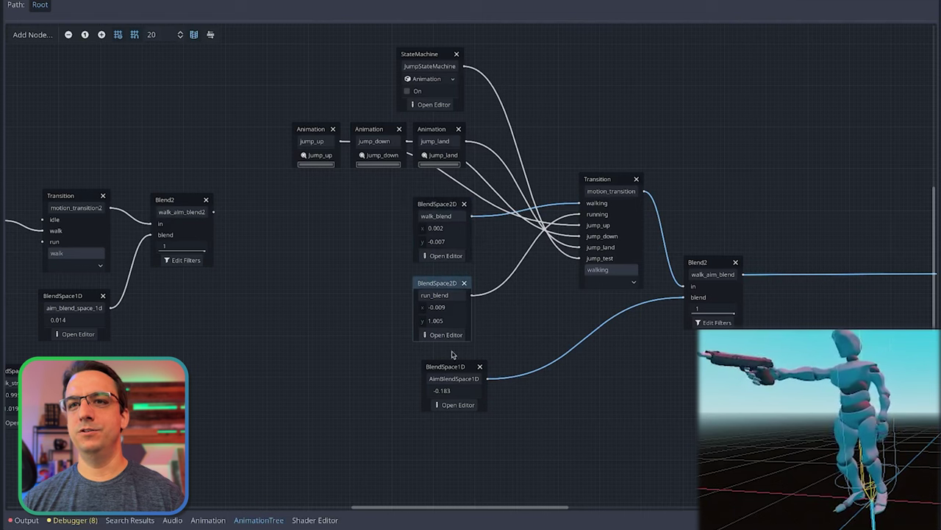
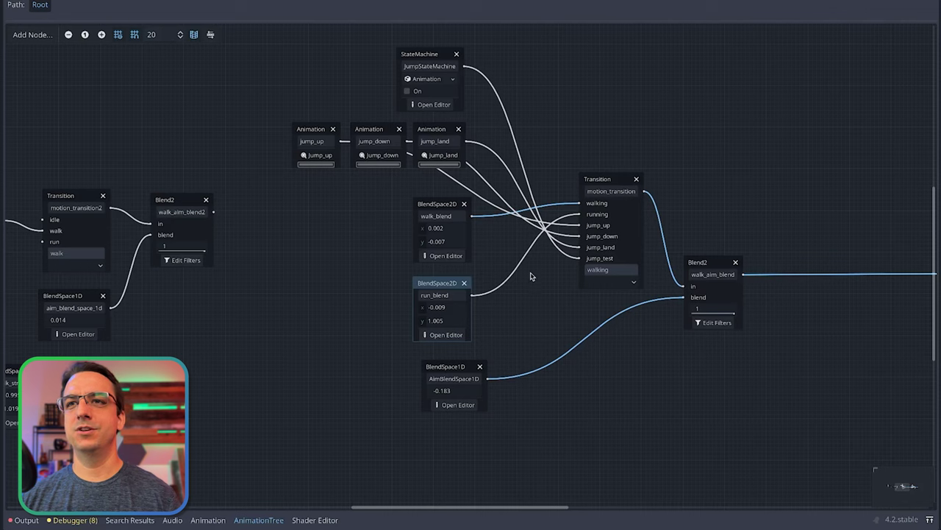
pyautogui.moveTo(534, 293); pyautogui.dragTo(523, 312, button='middle')
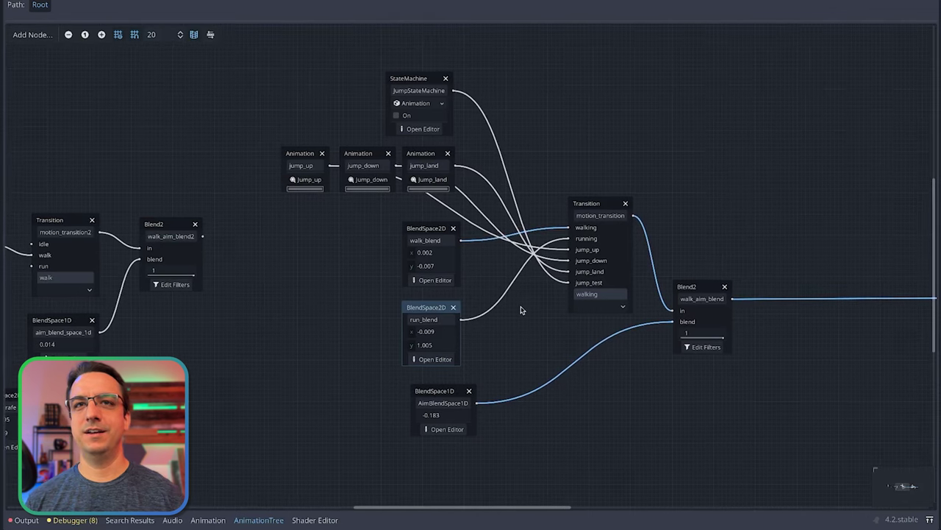
pyautogui.scroll(2, 520, 309)
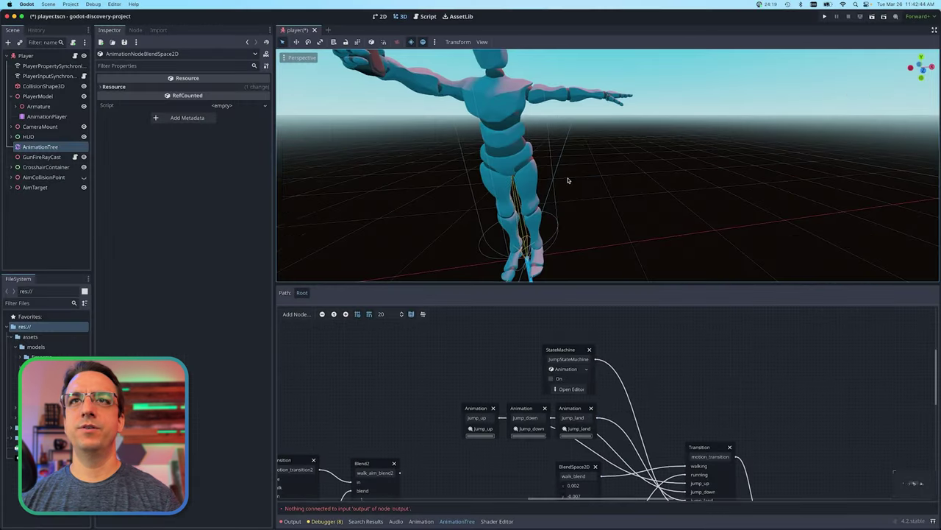
# Add a BoneAttachment3D node under the Skeleton3D of the player model's Armature
pyautogui.moveTo(567, 180); pyautogui.dragTo(588, 179, button='middle')
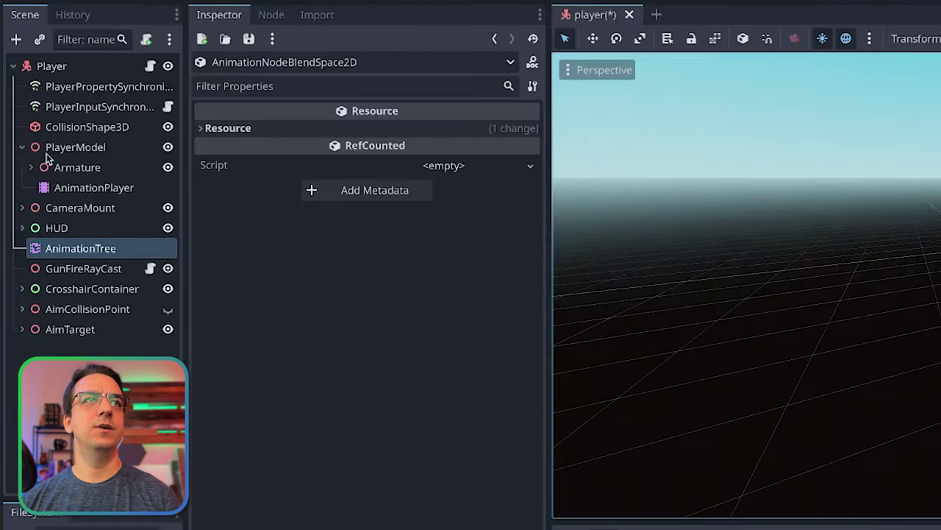
pyautogui.click(33, 106)
pyautogui.click(31, 168)
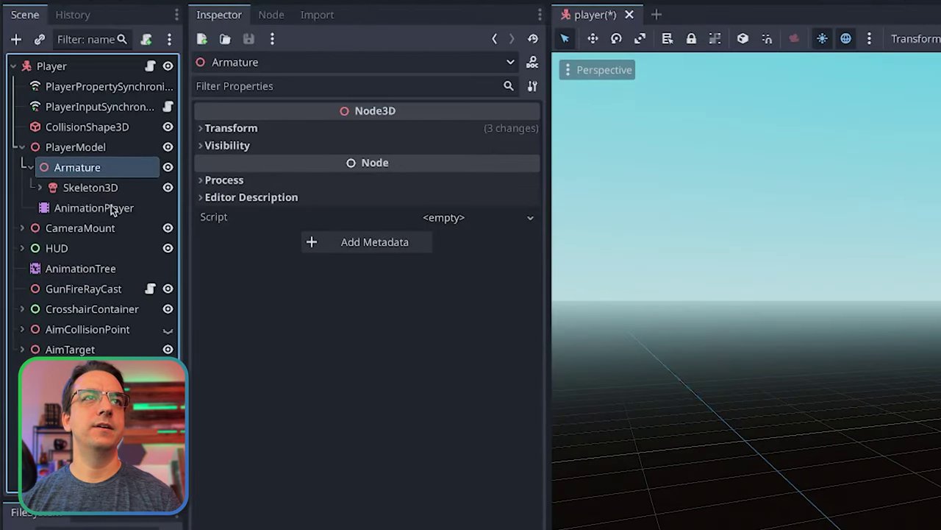
pyautogui.click(41, 188)
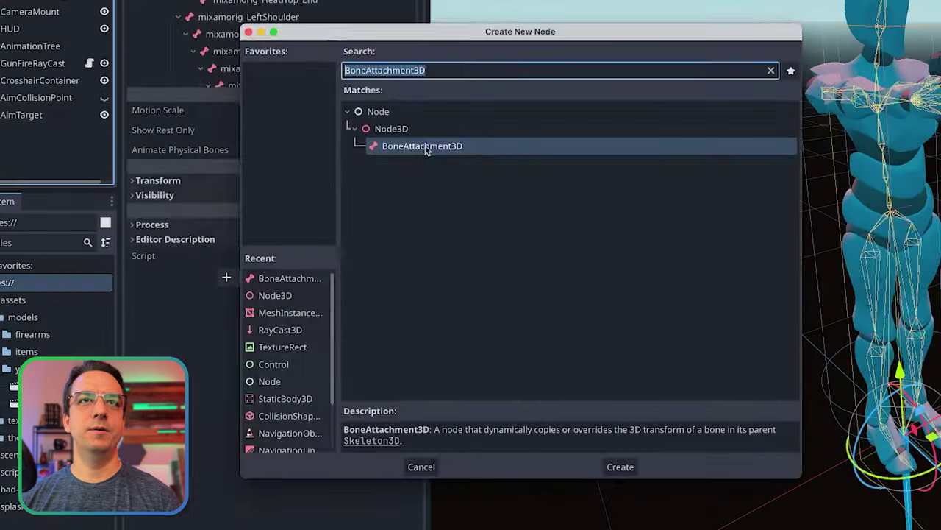
pyautogui.press('Return')
# Set the new BoneAttachment3D's bone name to mixamorig_RightArm and show its transform values
pyautogui.click(430, 131)
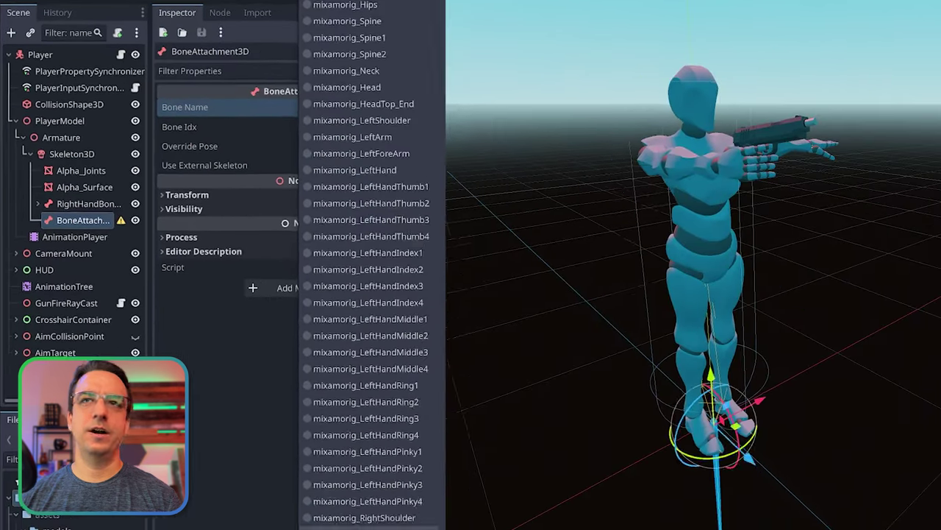
pyautogui.click(397, 517)
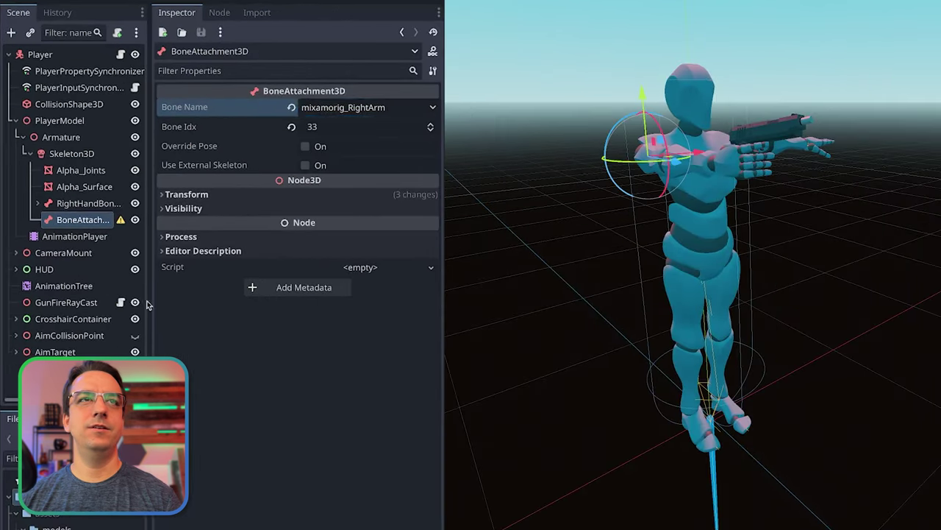
pyautogui.click(199, 196)
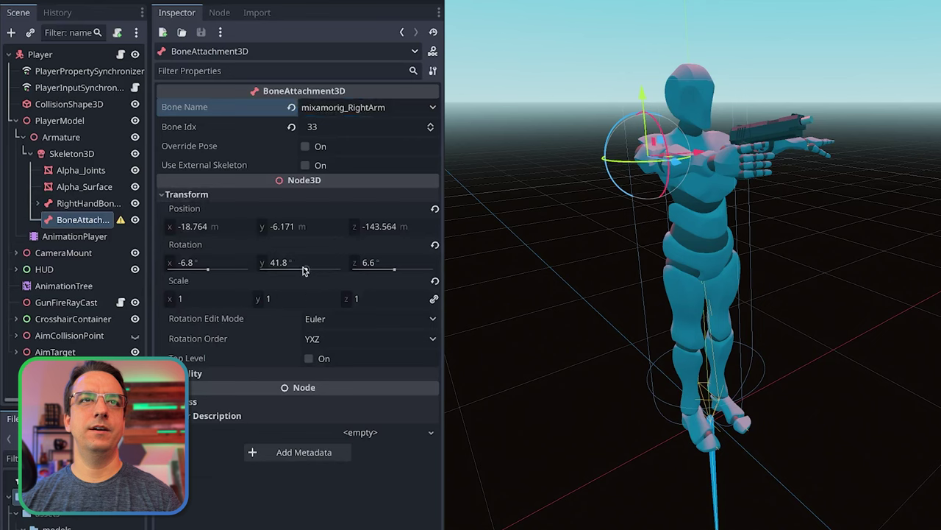
# Enable Override Pose on the BoneAttachment3D and raise the right arm with rotation y about 60.6° and z about 9.5°
pyautogui.moveTo(307, 269)
pyautogui.mouseDown()
pyautogui.moveTo(294, 268)
pyautogui.moveTo(308, 269)
pyautogui.mouseUp()
pyautogui.click(305, 147)
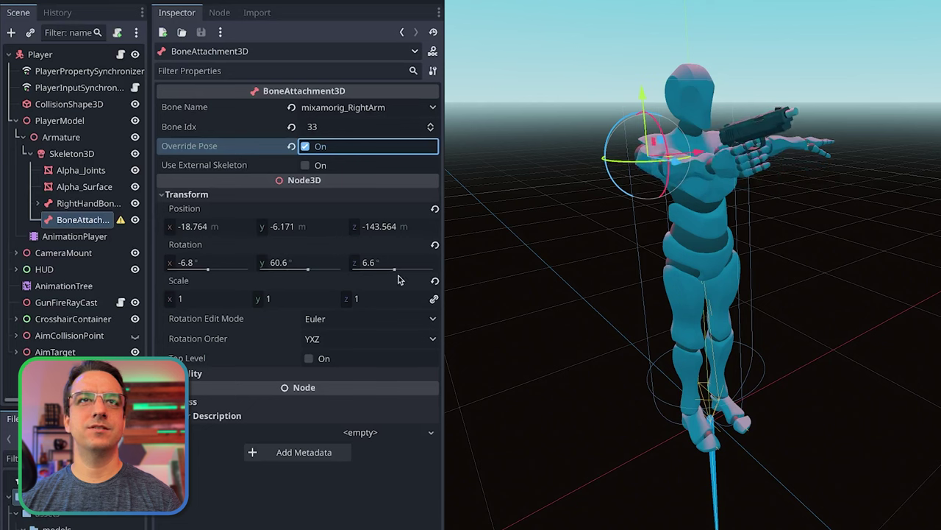
pyautogui.moveTo(394, 270); pyautogui.dragTo(395, 270)
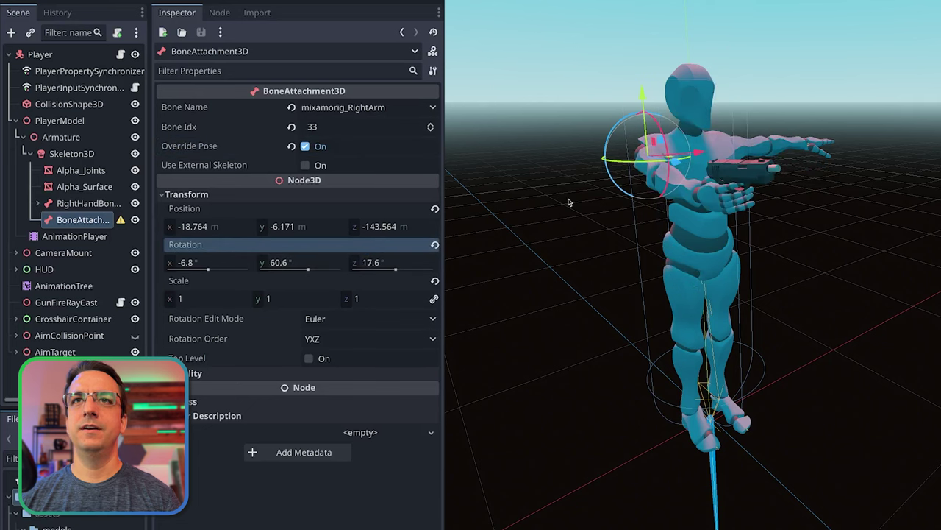
pyautogui.moveTo(567, 203); pyautogui.dragTo(662, 209, button='middle')
pyautogui.moveTo(396, 270)
pyautogui.mouseDown()
pyautogui.moveTo(409, 269)
pyautogui.moveTo(396, 269)
pyautogui.mouseUp()
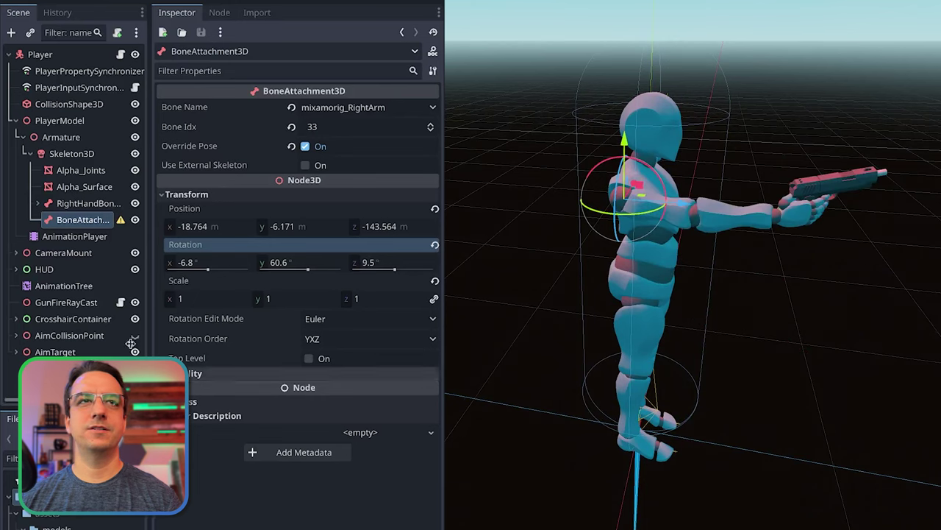
# Examine the player's overridden arm pose from several angles beside the AnimationTree graph, and return to the BoneAttachment3D settings
pyautogui.click(59, 287)
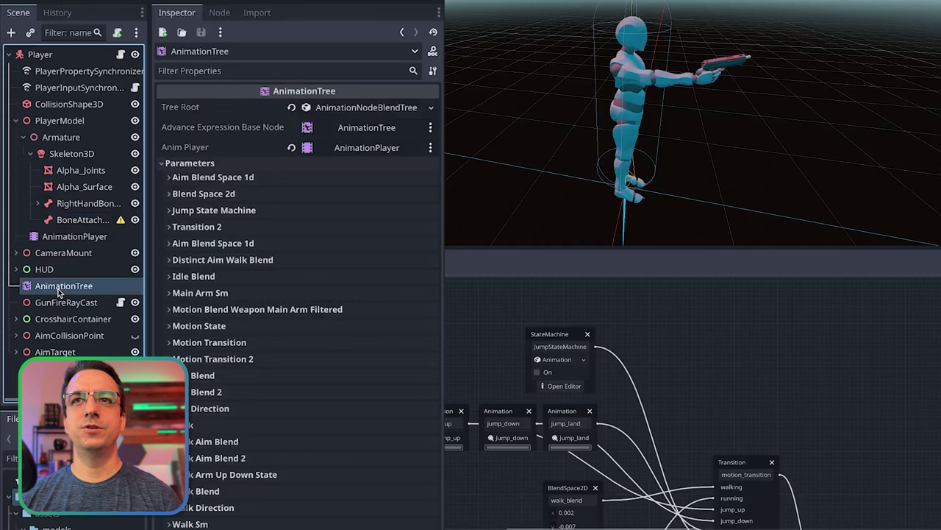
pyautogui.scroll(-2, 824, 449)
pyautogui.scroll(-3, 766, 422)
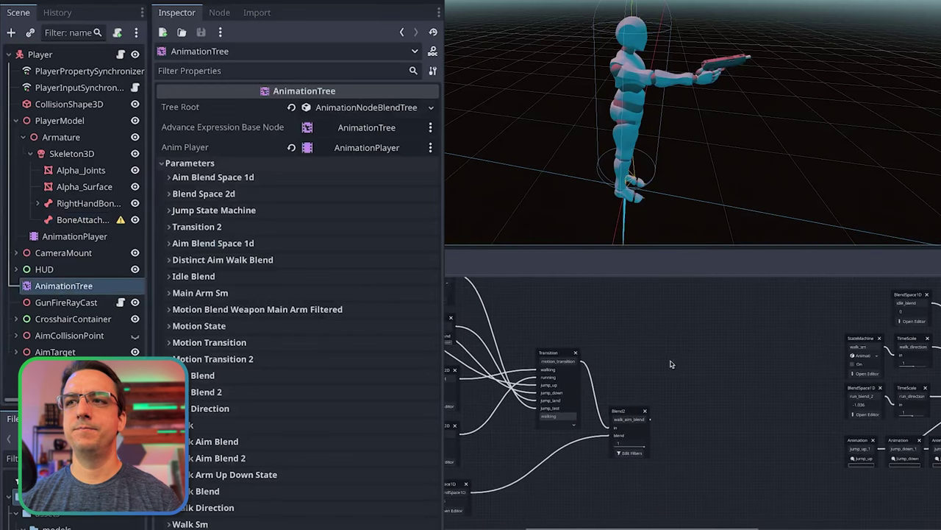
pyautogui.moveTo(625, 147); pyautogui.dragTo(672, 143, button='middle')
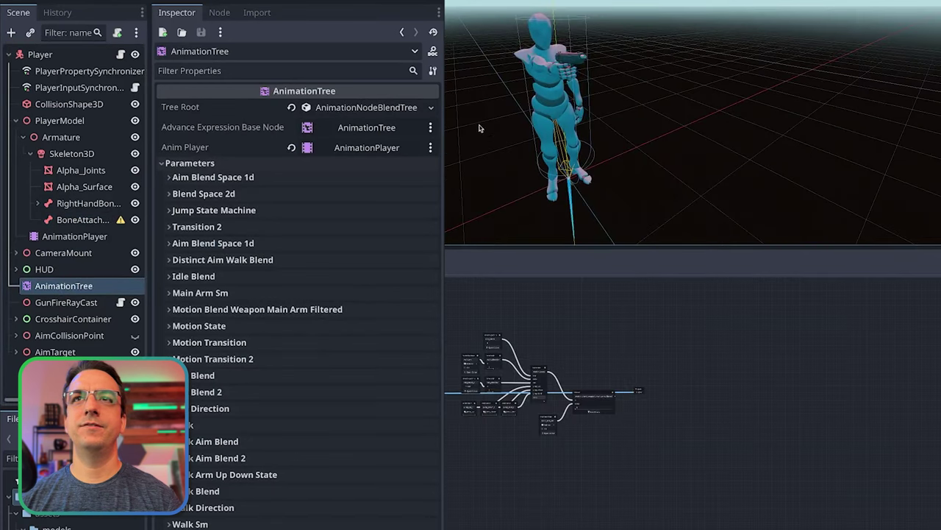
pyautogui.click(82, 219)
pyautogui.scroll(5, 676, 216)
pyautogui.scroll(-5, 677, 213)
pyautogui.moveTo(677, 213); pyautogui.dragTo(690, 189, button='middle')
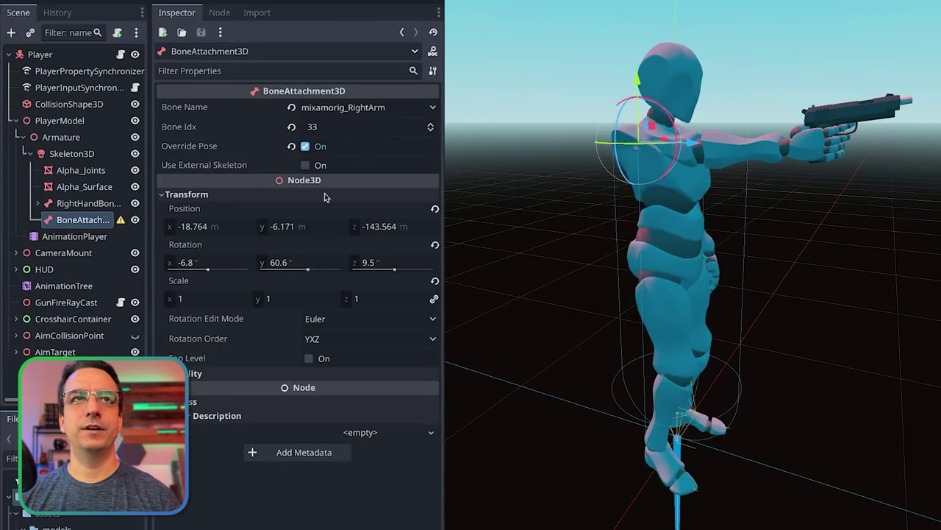
# Turn Override Pose off and on again, and lower the right arm by changing its z rotation
pyautogui.click(306, 146)
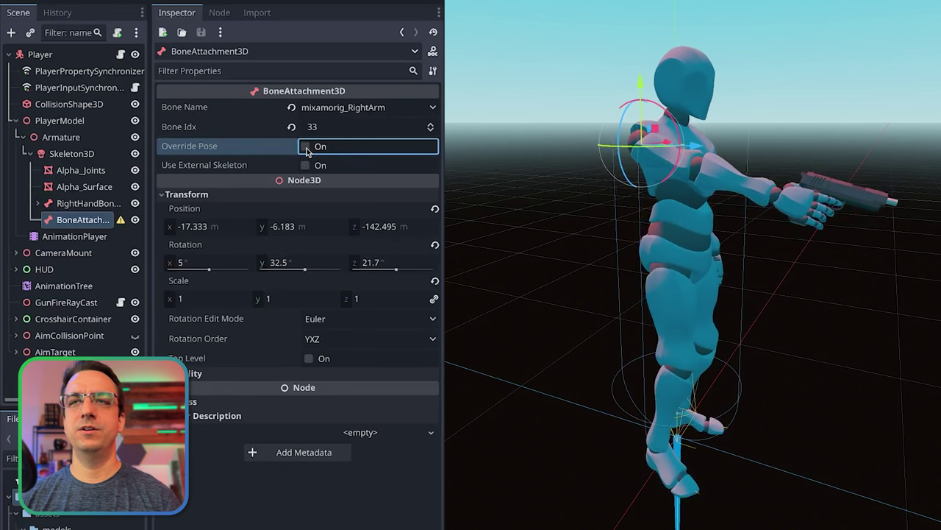
pyautogui.click(306, 146)
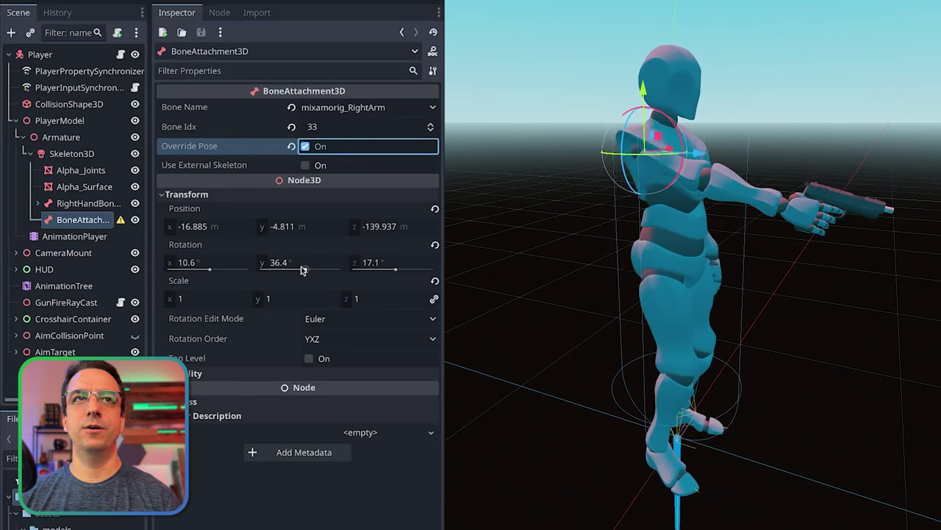
pyautogui.moveTo(375, 262); pyautogui.dragTo(401, 271)
# Set the BoneAttachment3D's bone name to mixamorig_RightForeArm and bend the forearm with rotation y about 55.5° and z about 12.2°
pyautogui.click(359, 109)
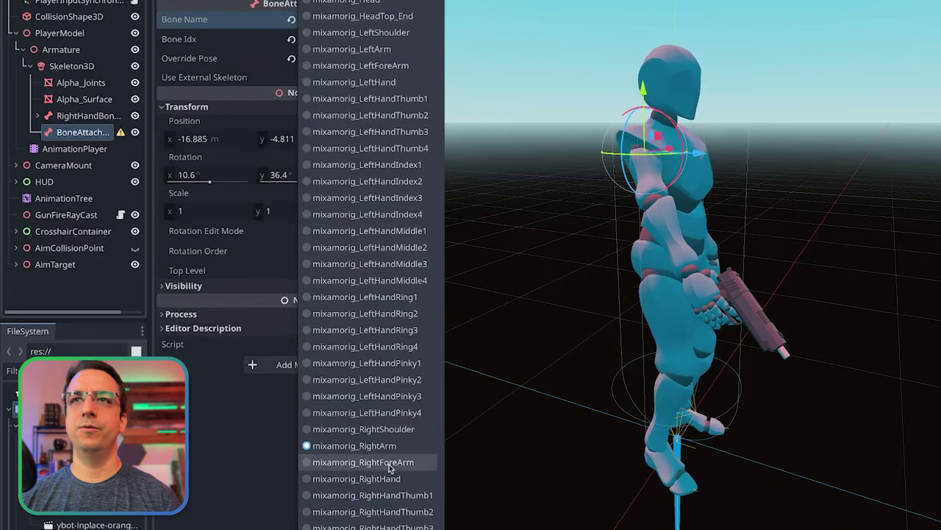
pyautogui.click(389, 463)
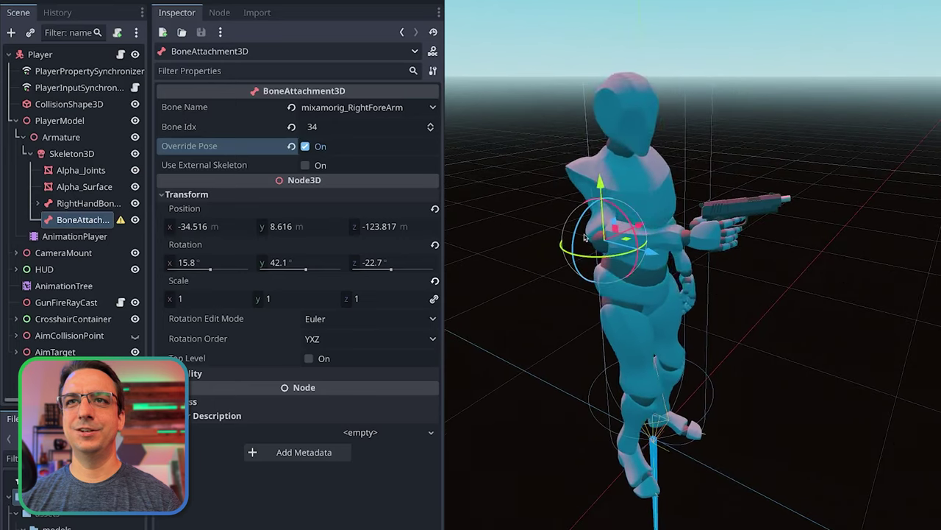
pyautogui.moveTo(391, 269); pyautogui.dragTo(395, 269)
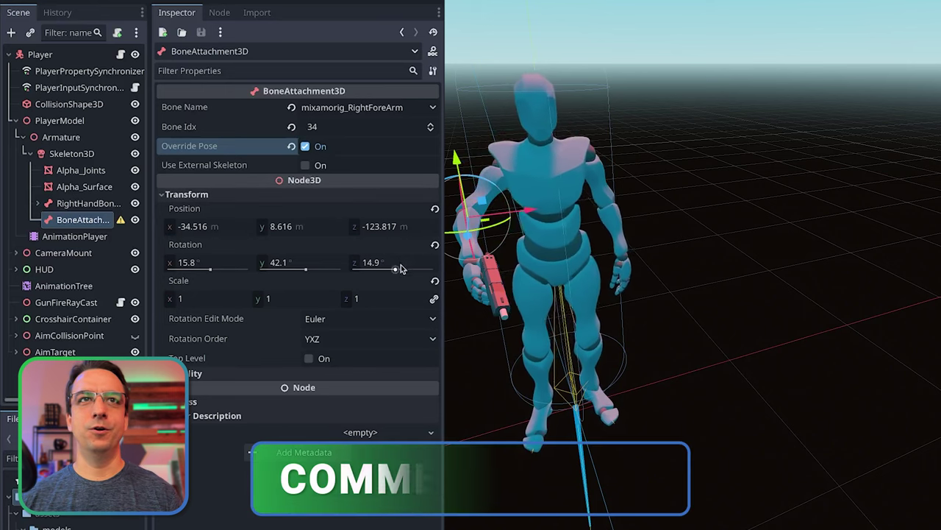
pyautogui.moveTo(395, 269); pyautogui.dragTo(394, 271)
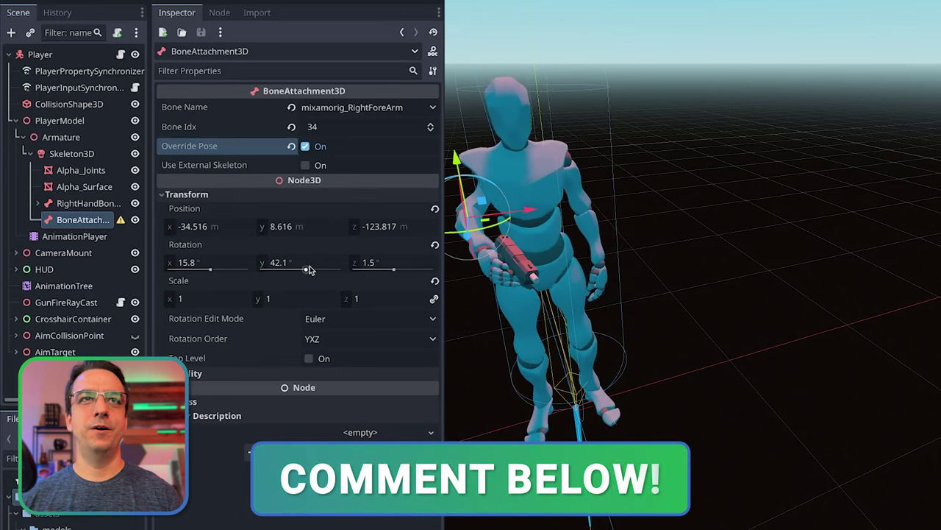
pyautogui.moveTo(308, 268)
pyautogui.mouseDown()
pyautogui.moveTo(325, 269)
pyautogui.moveTo(308, 269)
pyautogui.mouseUp()
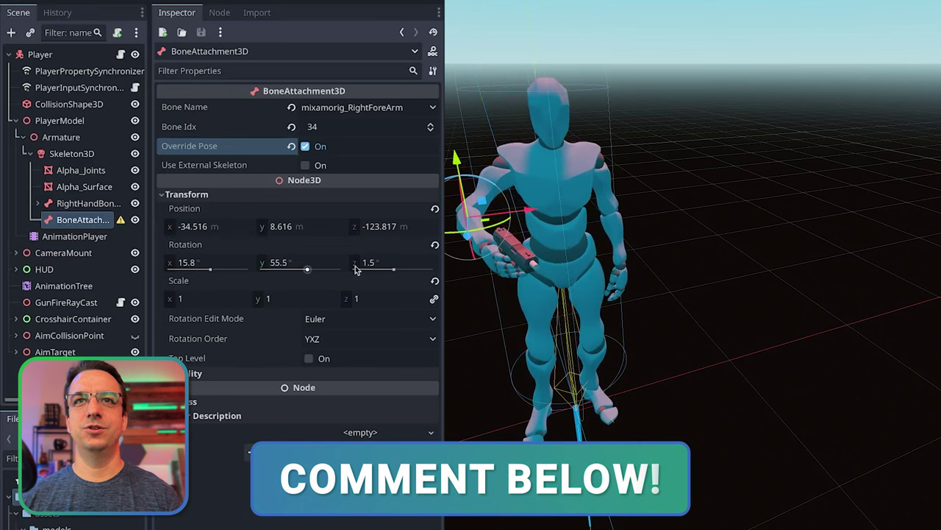
pyautogui.moveTo(396, 269); pyautogui.dragTo(395, 270)
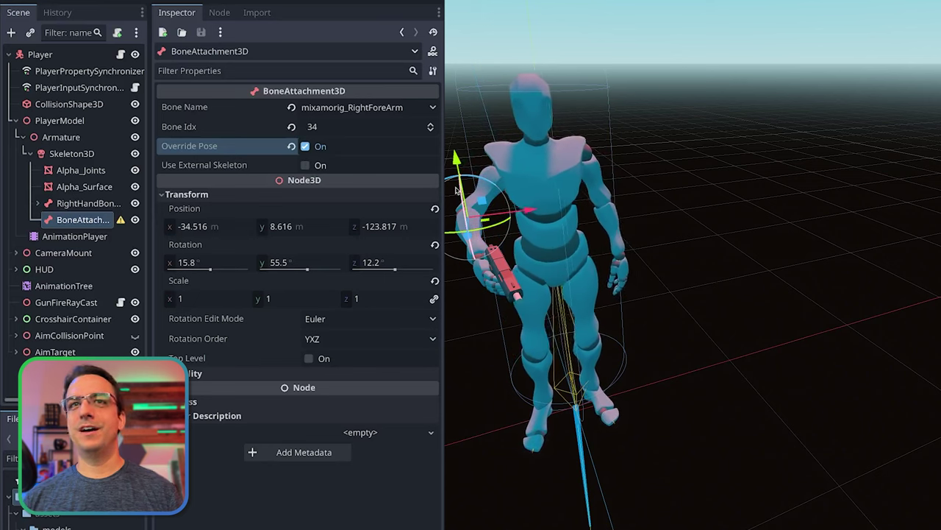
# Try rotating the forearm with the viewport gizmo, and undo it together with the preceding z rotation change
pyautogui.moveTo(495, 221); pyautogui.dragTo(491, 261)
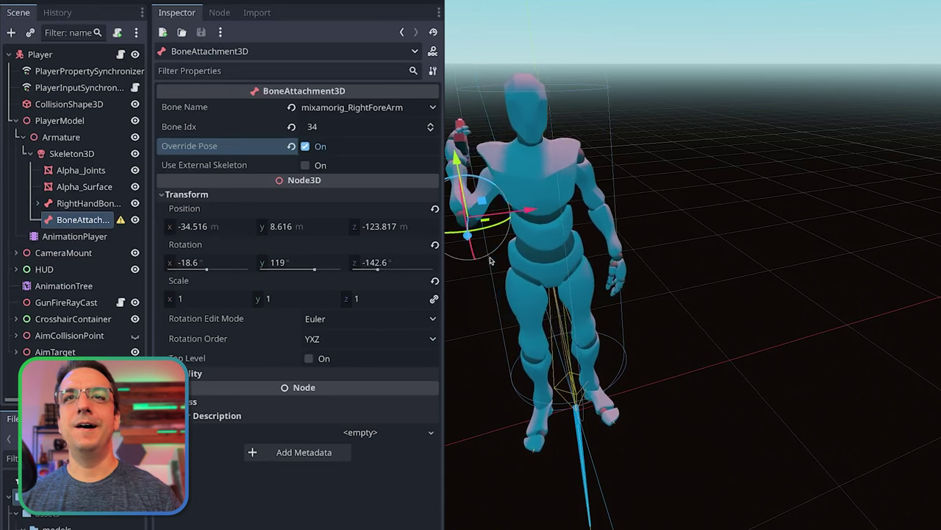
pyautogui.hotkey('ctrl', 'z')
pyautogui.hotkey('ctrl', 'z')
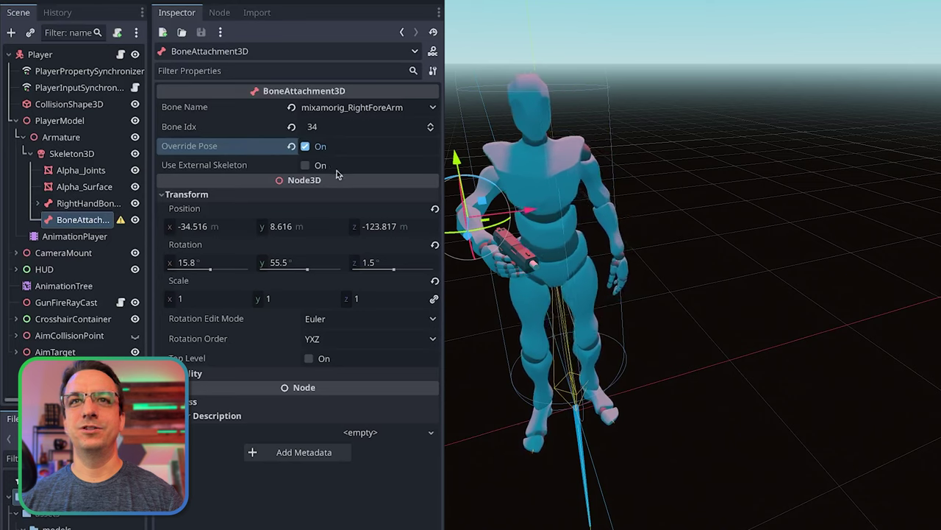
# Disable Override Pose, delete the BoneAttachment3D node, and undo the deletion
pyautogui.click(305, 146)
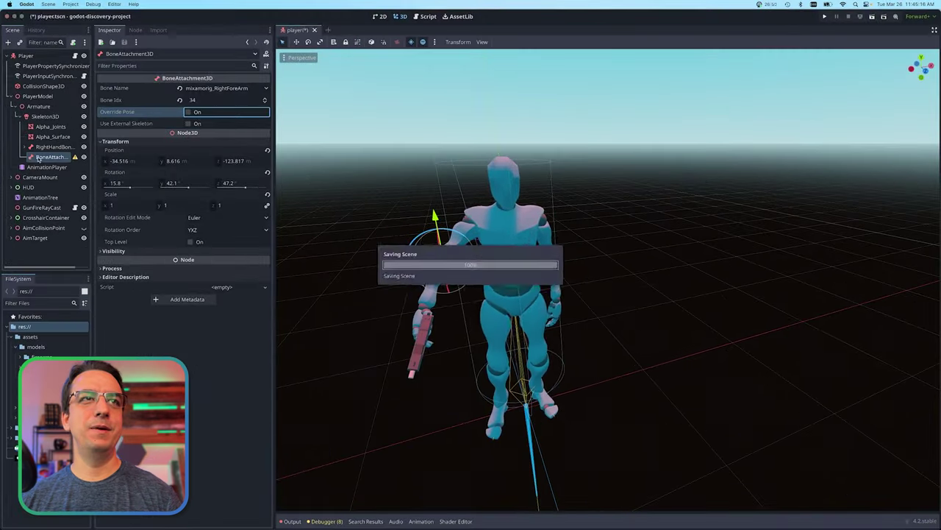
pyautogui.press('Delete')
pyautogui.press('Return')
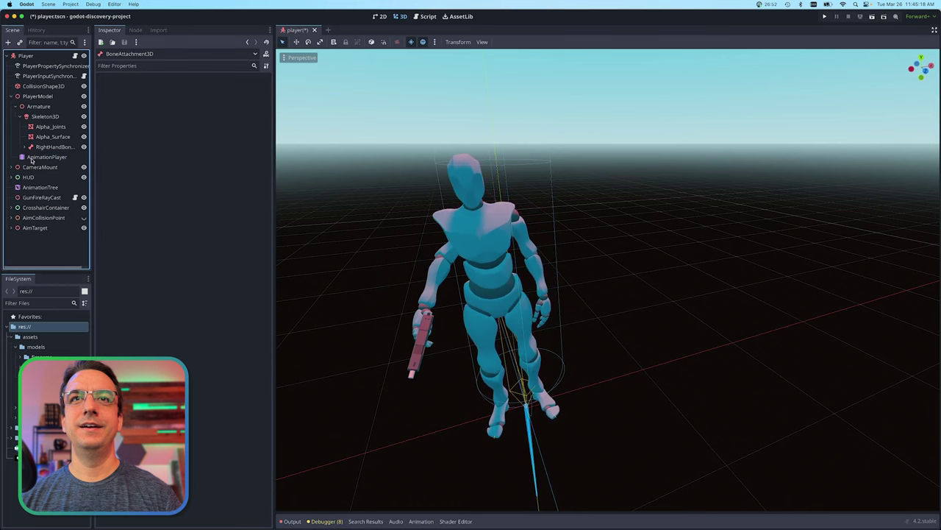
pyautogui.press('super+z')
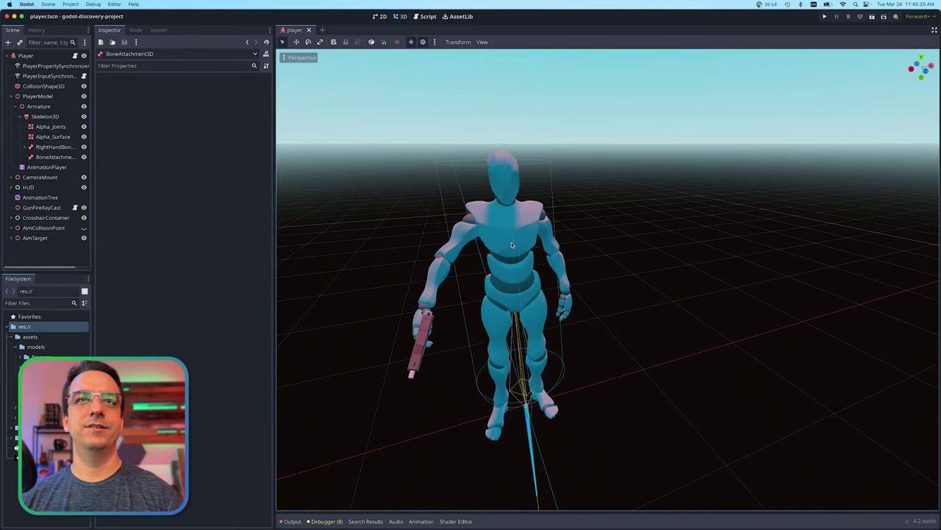
# Check the restored BoneAttachment3D's properties and the model's pose, switching to the script workspace and back to the 3D view
pyautogui.click(53, 156)
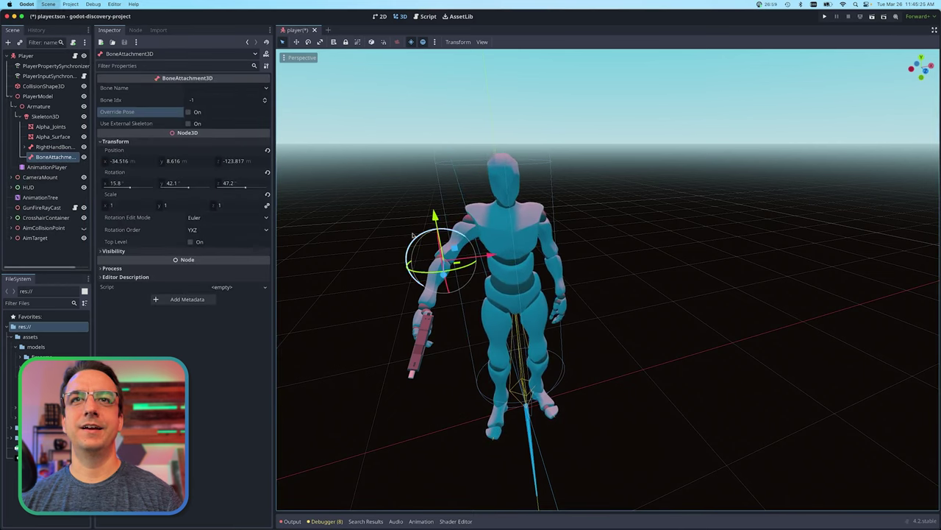
pyautogui.click(394, 225)
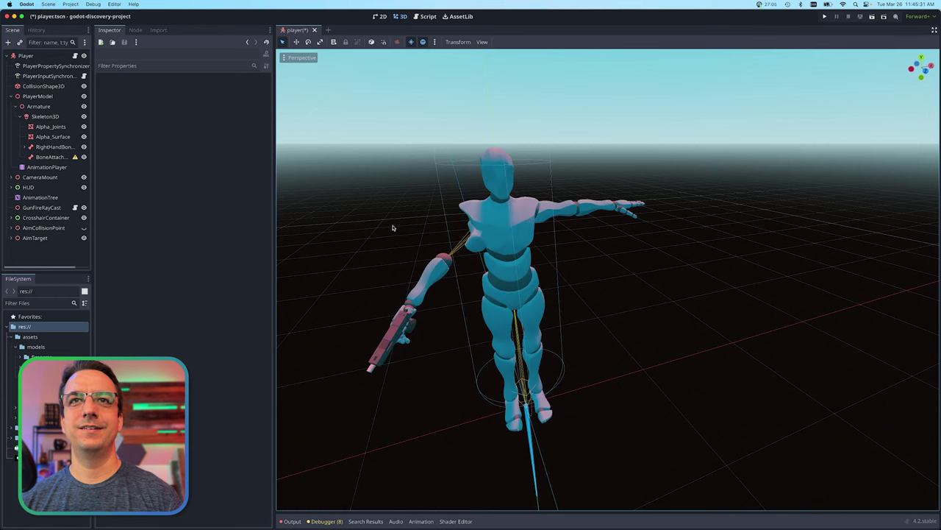
pyautogui.click(424, 17)
pyautogui.click(400, 16)
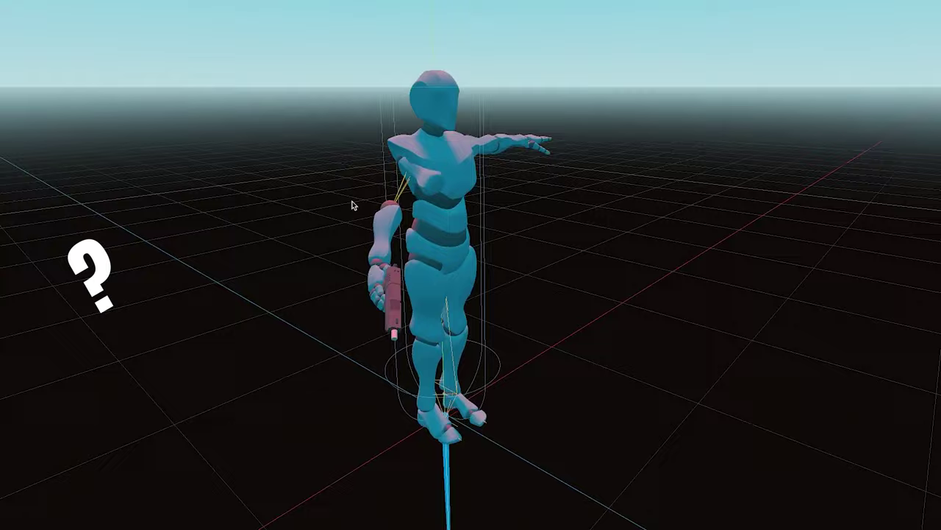
# Delete the BoneAttachment3D node from the Skeleton3D and save the player scene
pyautogui.click(48, 158)
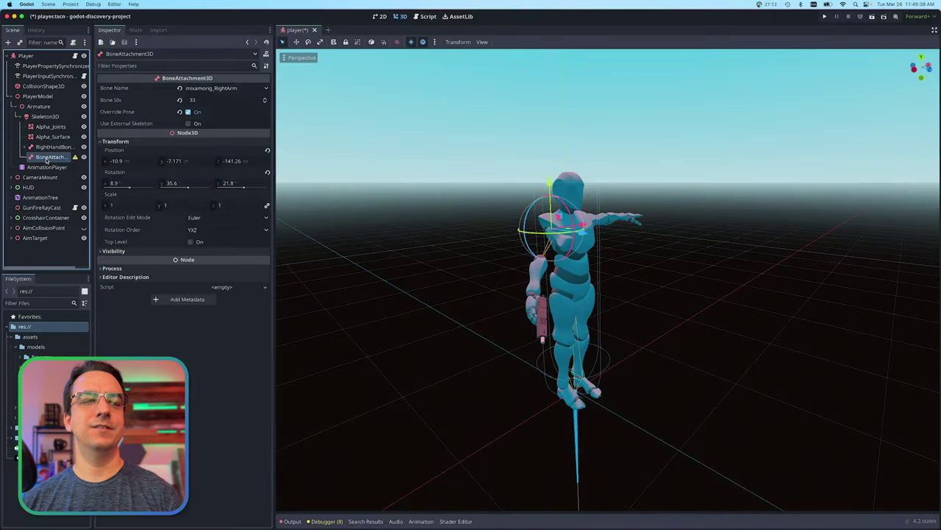
pyautogui.press('Delete')
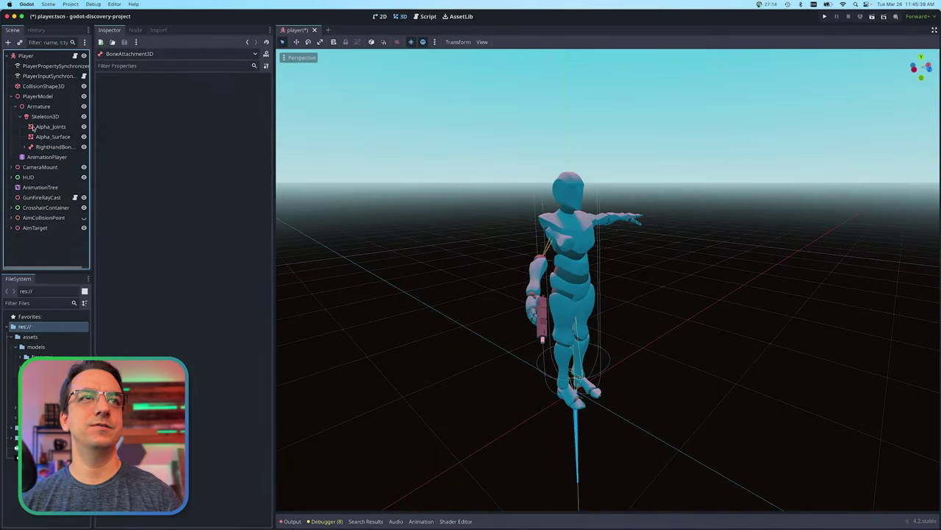
pyautogui.press('super+s')
# Show the AnimationTree root graph, and switch to the whiteboard to examine the notes on animation states, the walk state machine and blends
pyautogui.click(39, 187)
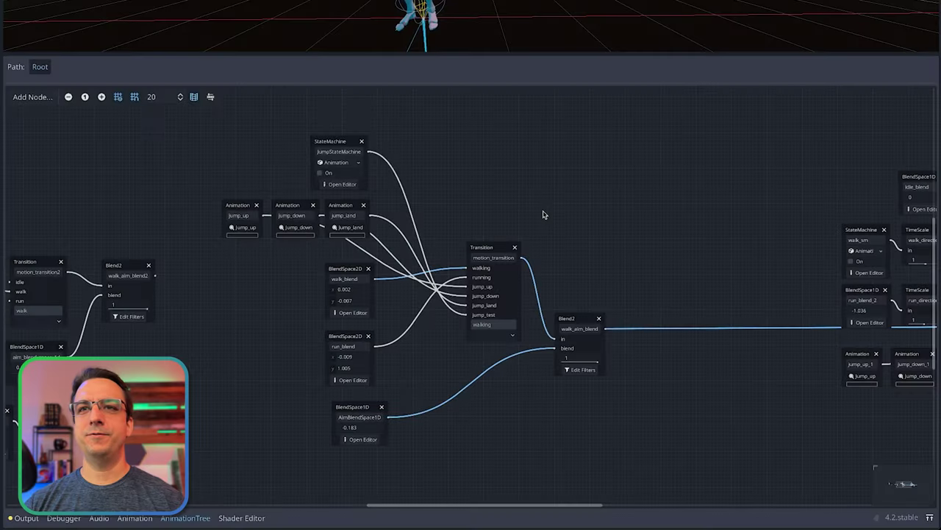
pyautogui.moveTo(541, 363); pyautogui.dragTo(563, 388, button='middle')
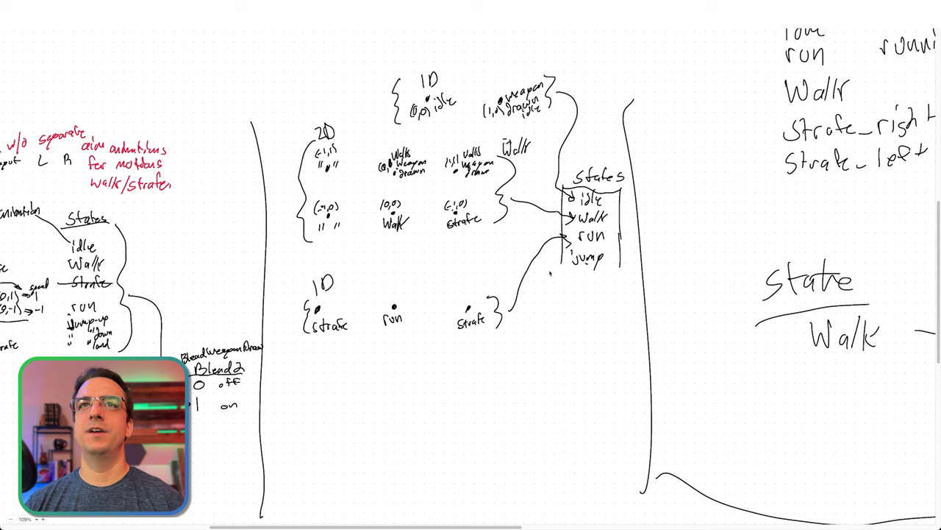
pyautogui.hscroll(2, 547, 271)
pyautogui.keyDown('ctrl'); pyautogui.scroll(-5, 398, 303); pyautogui.keyUp('ctrl')
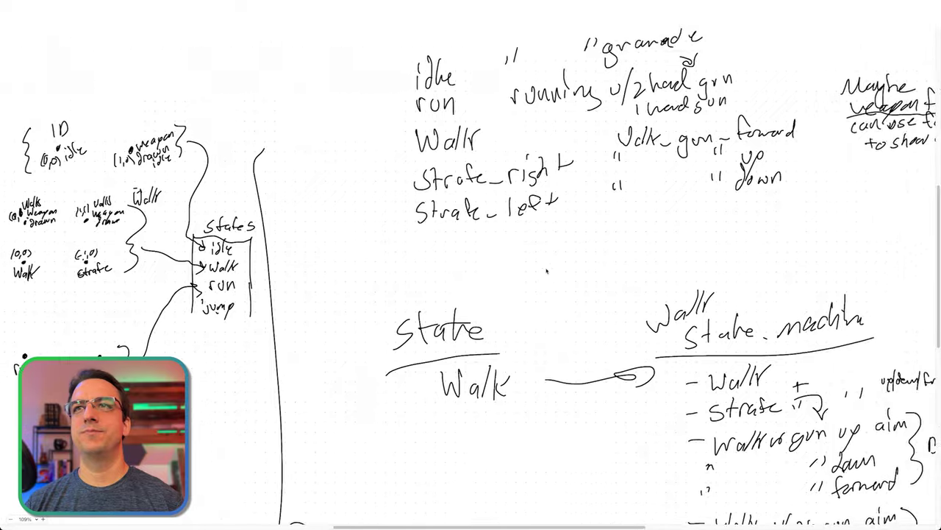
pyautogui.keyDown('ctrl'); pyautogui.scroll(3, 667, 304); pyautogui.keyUp('ctrl')
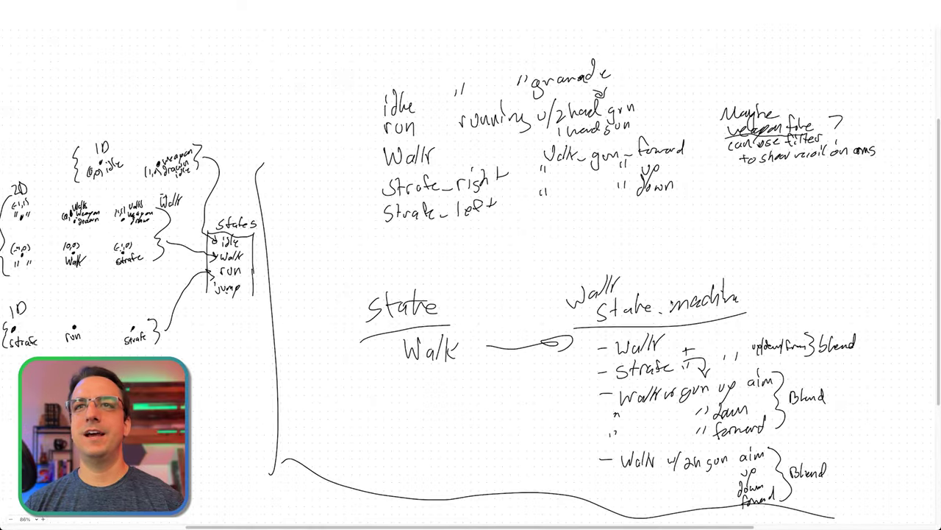
pyautogui.hscroll(5, 471, 294)
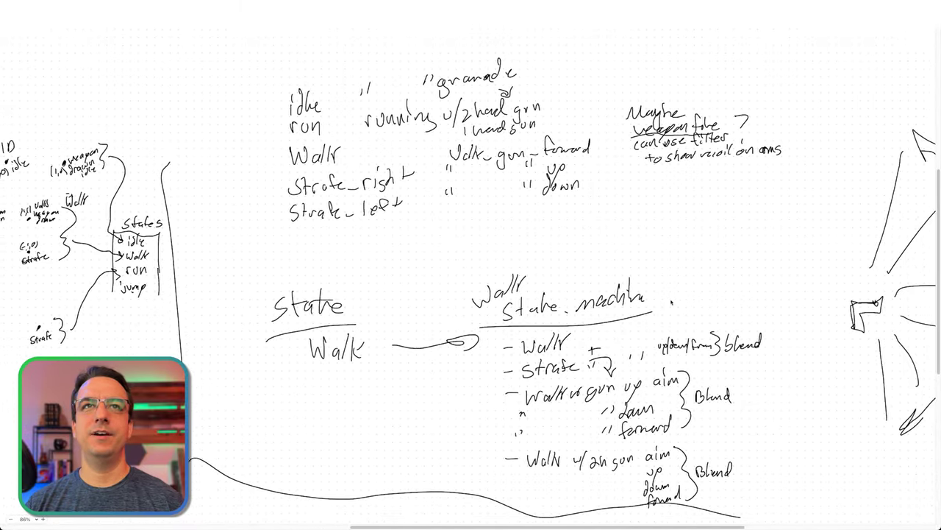
pyautogui.keyDown('ctrl'); pyautogui.scroll(-2, 397, 294); pyautogui.keyUp('ctrl')
pyautogui.hscroll(-5, 470, 294)
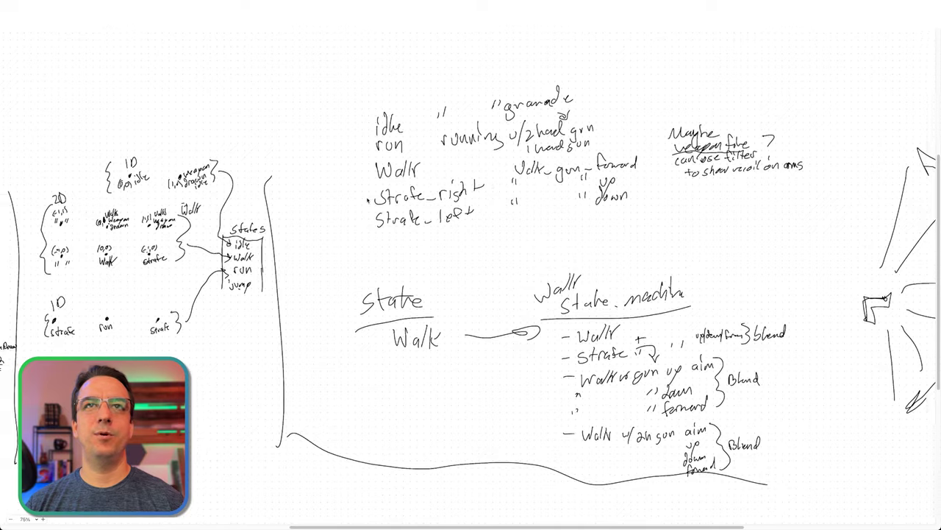
pyautogui.hscroll(5, 471, 294)
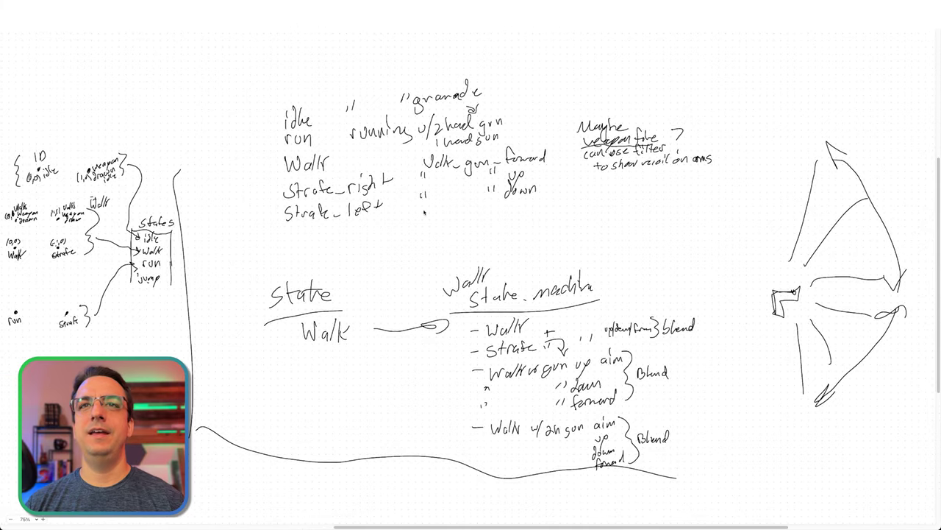
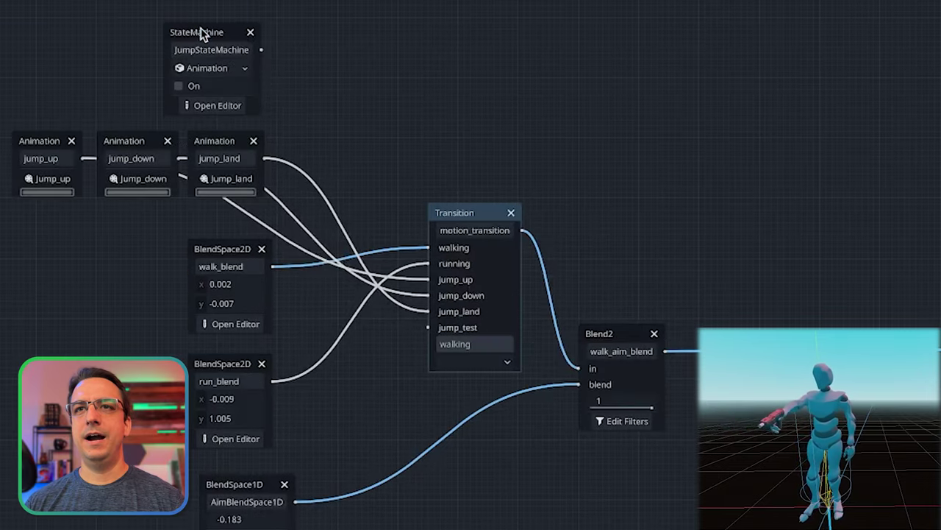
# Compare the JumpStateMachine node with the separate jump_up, jump_down and jump_land Animation nodes in the AnimationTree graph
pyautogui.click(201, 35)
pyautogui.moveTo(11, 130); pyautogui.dragTo(280, 154)
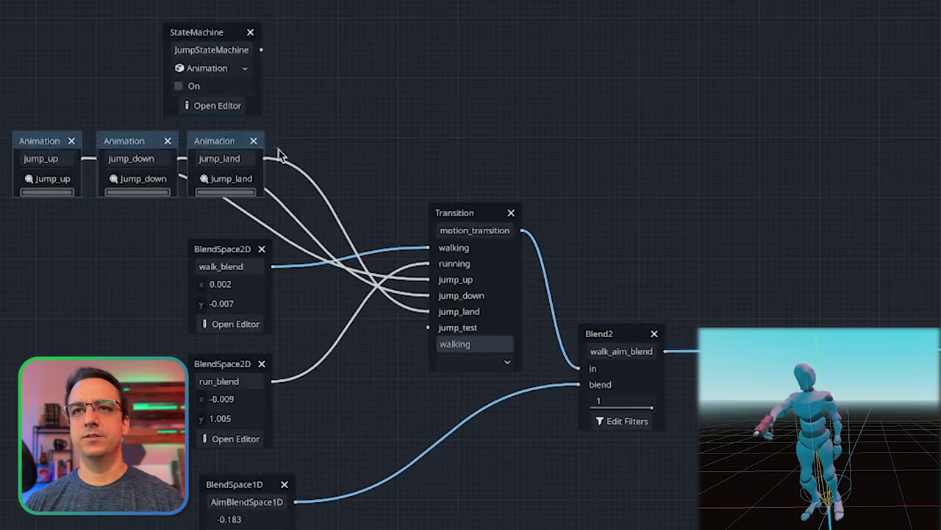
pyautogui.click(281, 156)
pyautogui.click(218, 33)
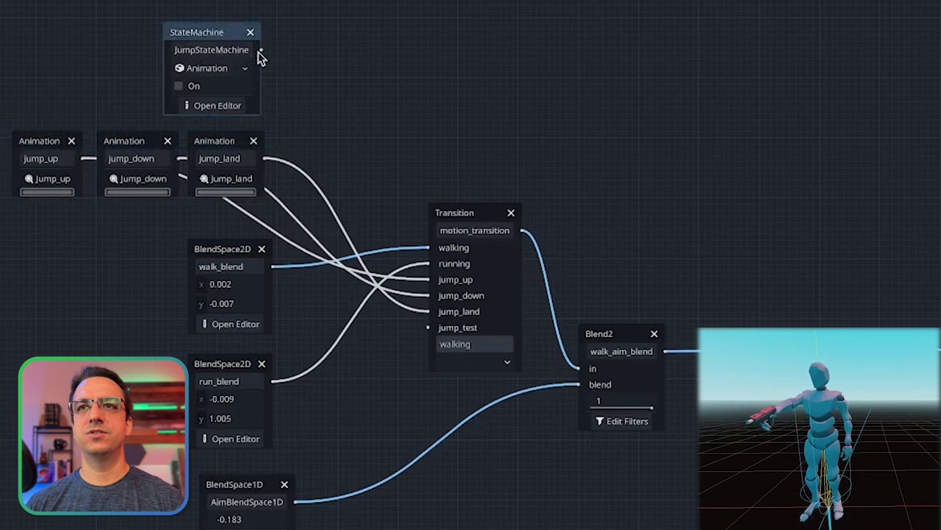
# Connect JumpStateMachine's output to motion_transition's jump_test input, and check the Advance settings of the state machine's Start-to-Jump_up transition
pyautogui.moveTo(259, 52); pyautogui.dragTo(428, 327)
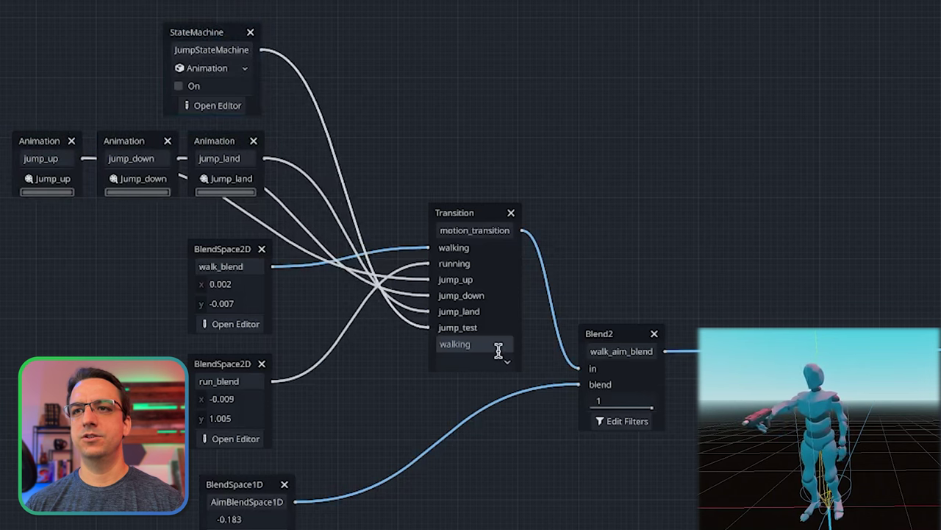
pyautogui.click(210, 105)
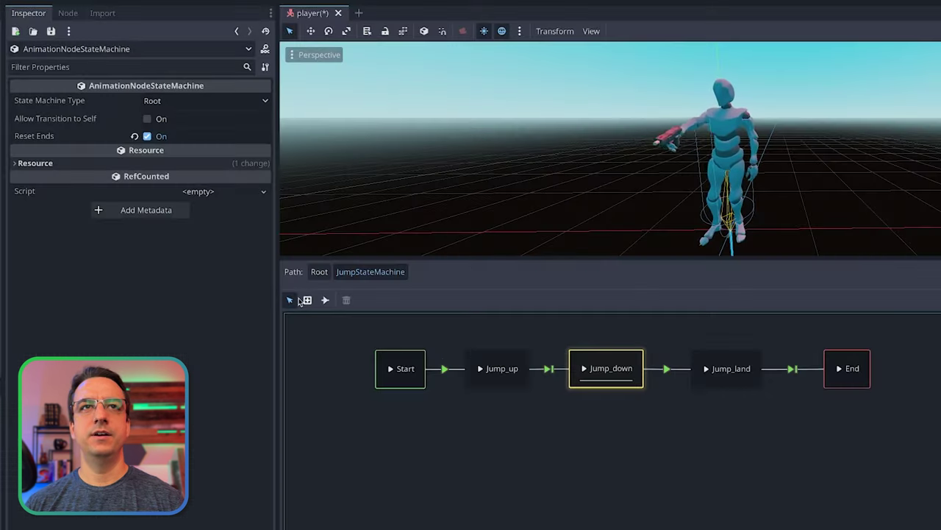
pyautogui.click(444, 369)
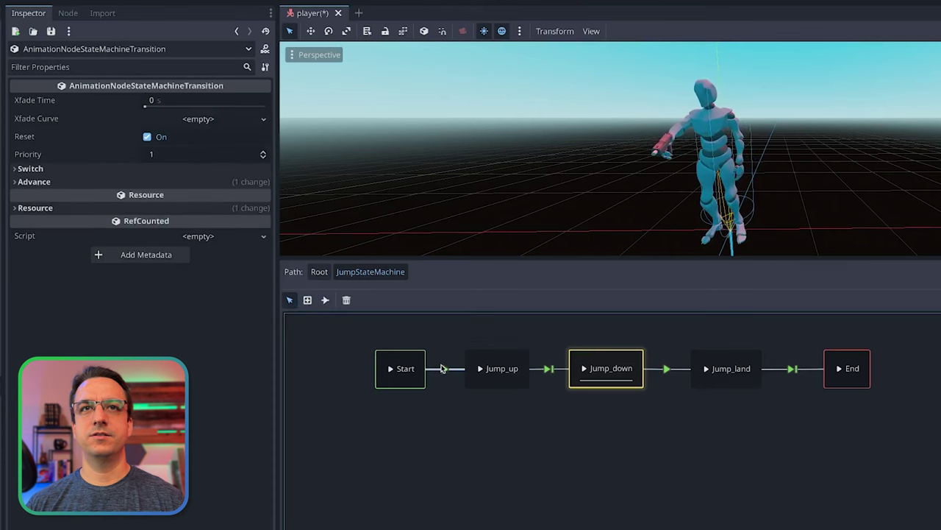
pyautogui.click(73, 180)
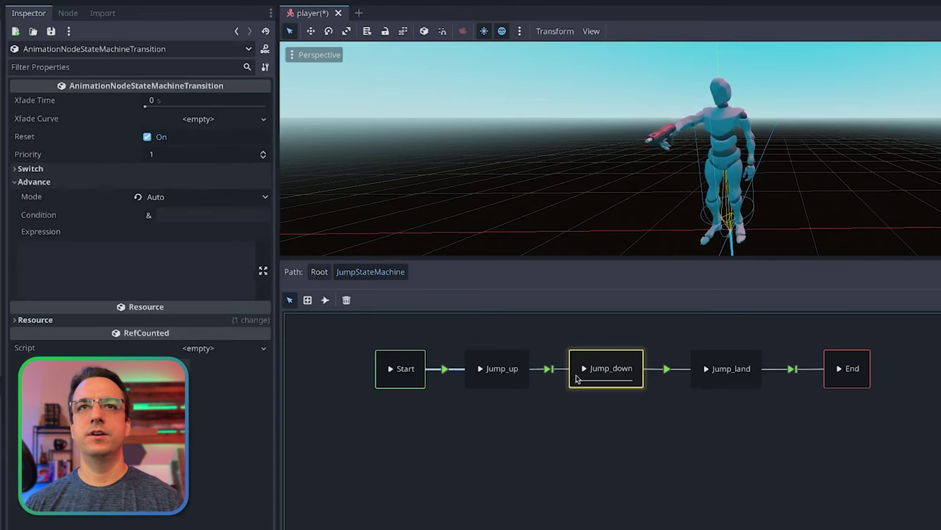
# Inspect the Jump_up state and the Switch and Advance settings of the transitions from Jump_up to Jump_down and Jump_down to Jump_land
pyautogui.click(489, 376)
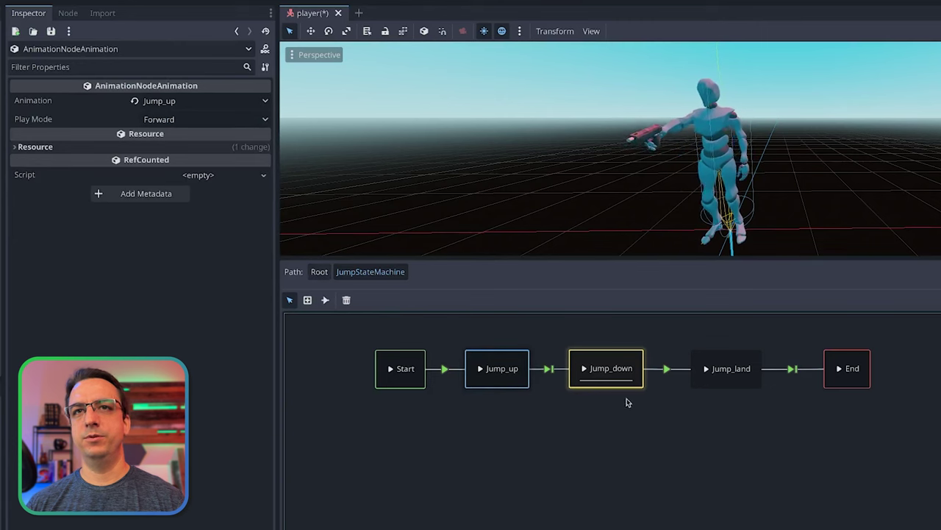
pyautogui.click(538, 370)
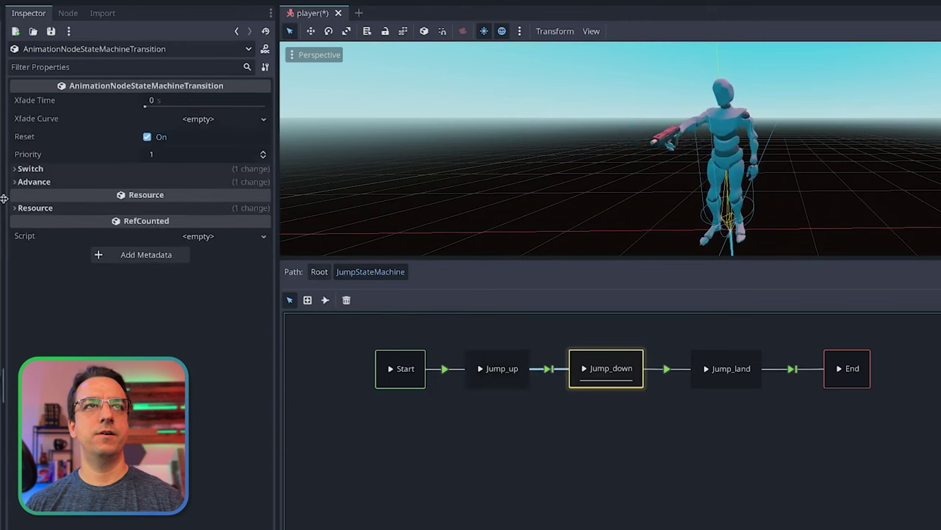
pyautogui.click(37, 182)
pyautogui.click(67, 170)
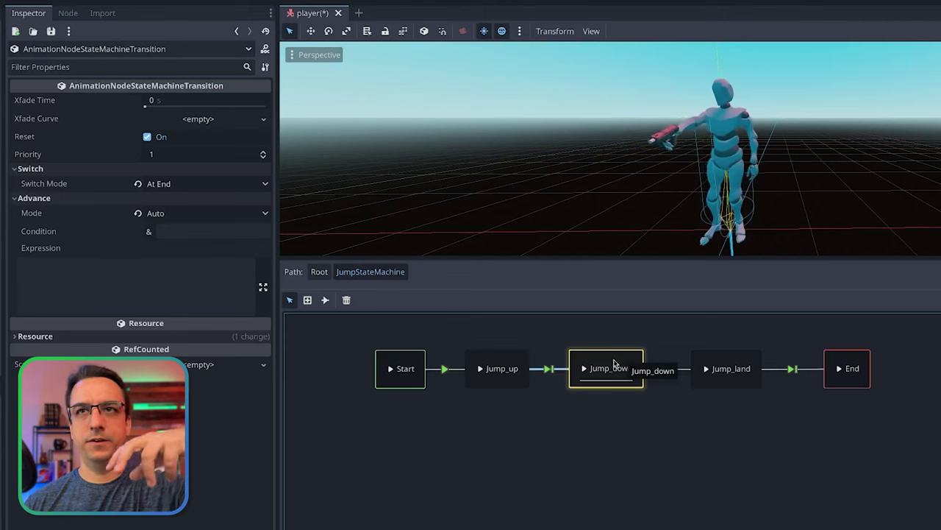
pyautogui.click(665, 369)
pyautogui.click(111, 184)
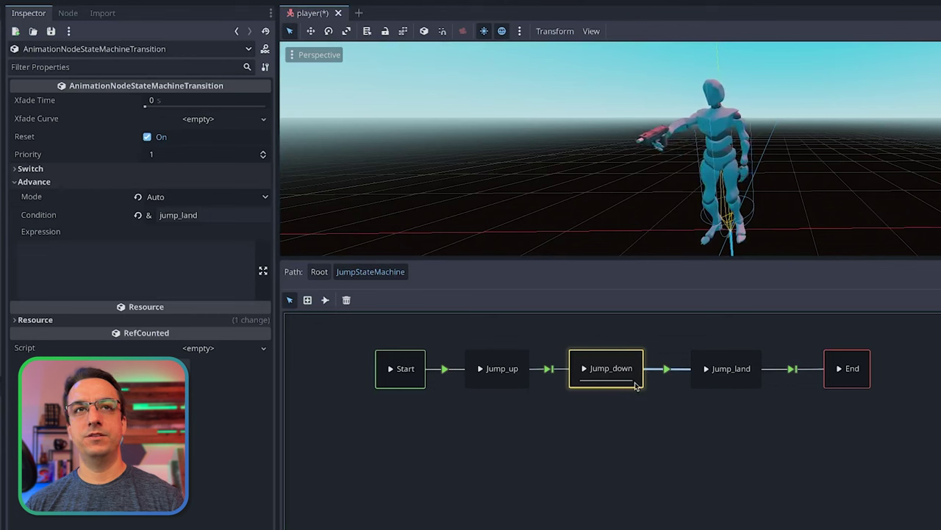
# View JumpStateMachine's condition in the root graph, and inspect its Jump_land state and the Switch and Advance settings of the transition to End
pyautogui.click(319, 271)
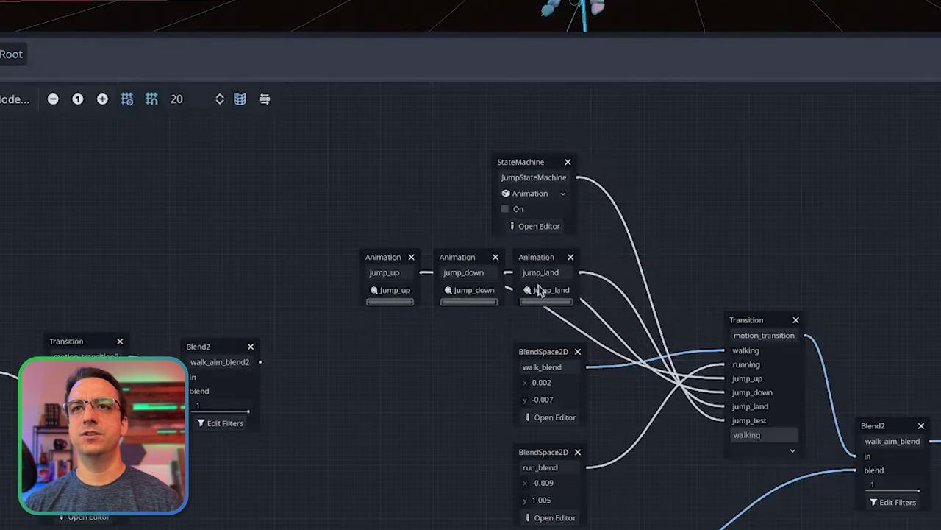
pyautogui.scroll(2, 507, 211)
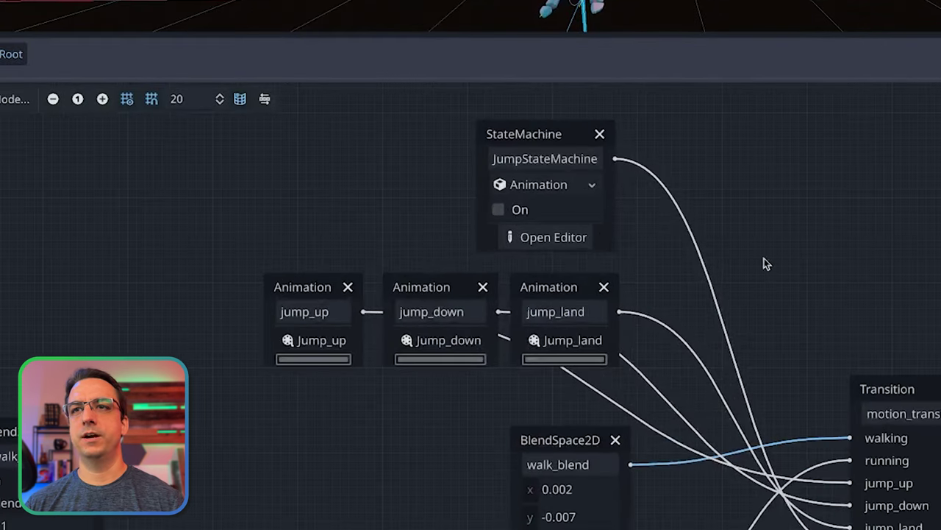
pyautogui.scroll(1, 544, 213)
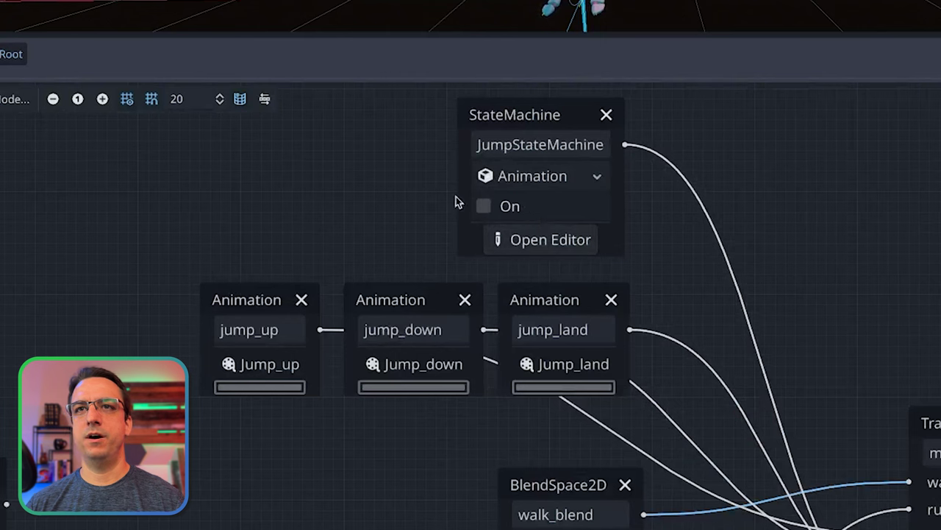
pyautogui.click(557, 241)
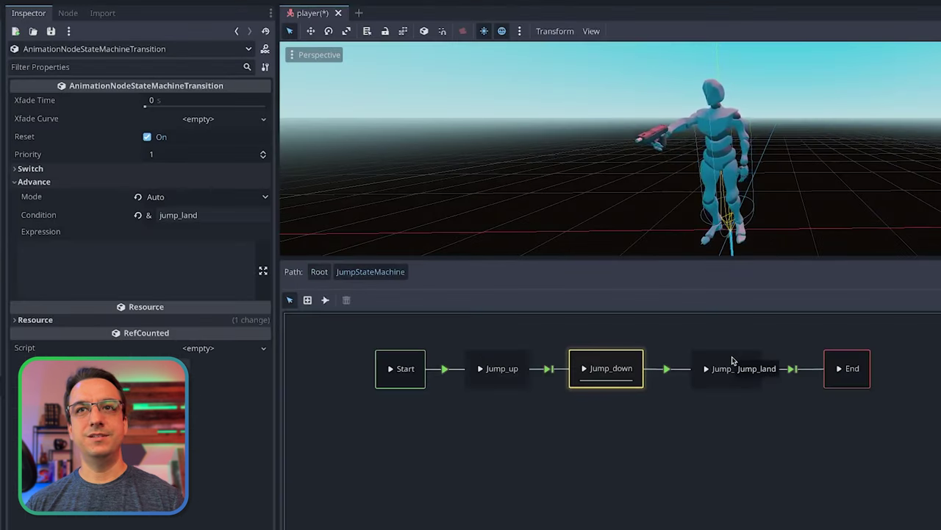
pyautogui.click(732, 362)
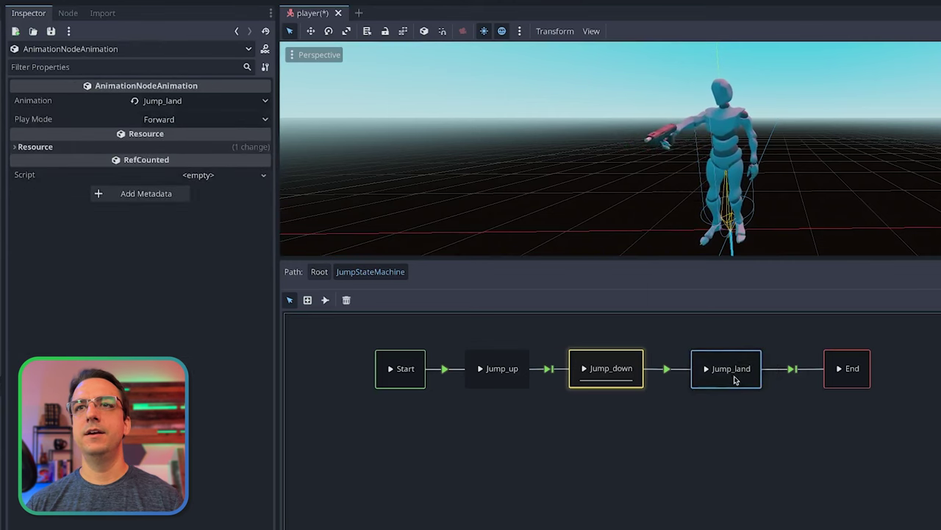
pyautogui.click(805, 369)
pyautogui.click(34, 182)
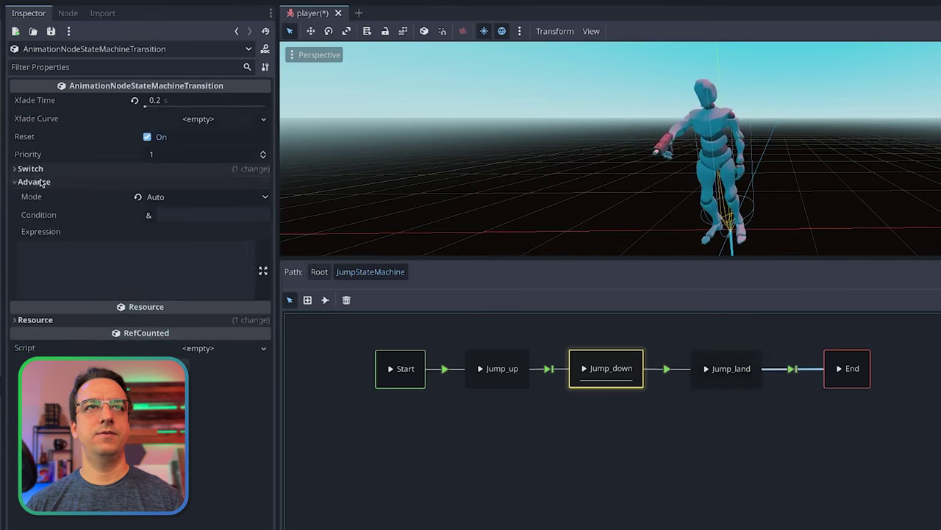
pyautogui.click(30, 169)
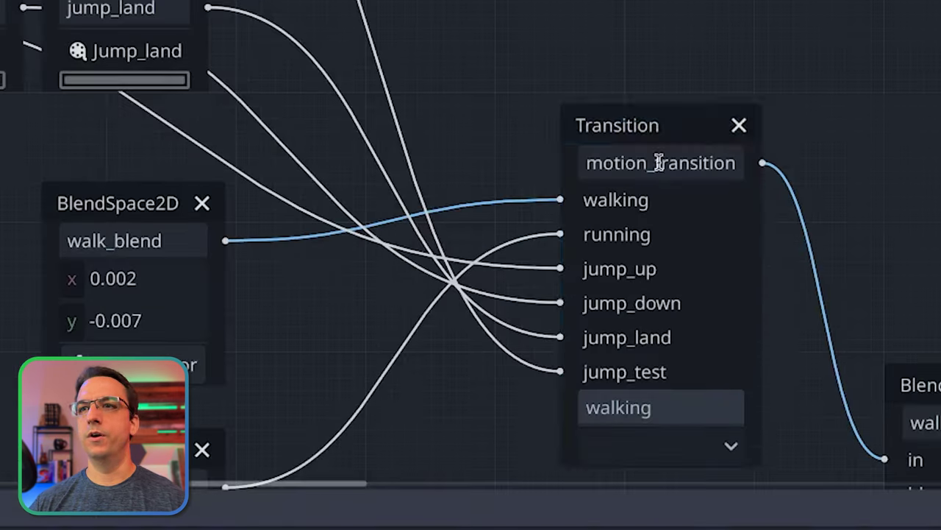
# Check the Auto Advance and Reset options of all motion_transition inputs, including jump_test
pyautogui.click(766, 391)
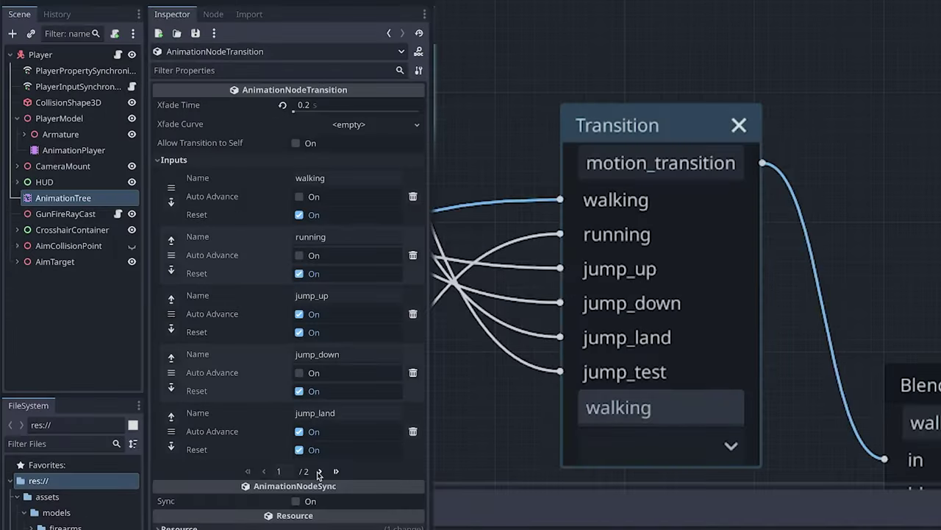
pyautogui.click(319, 471)
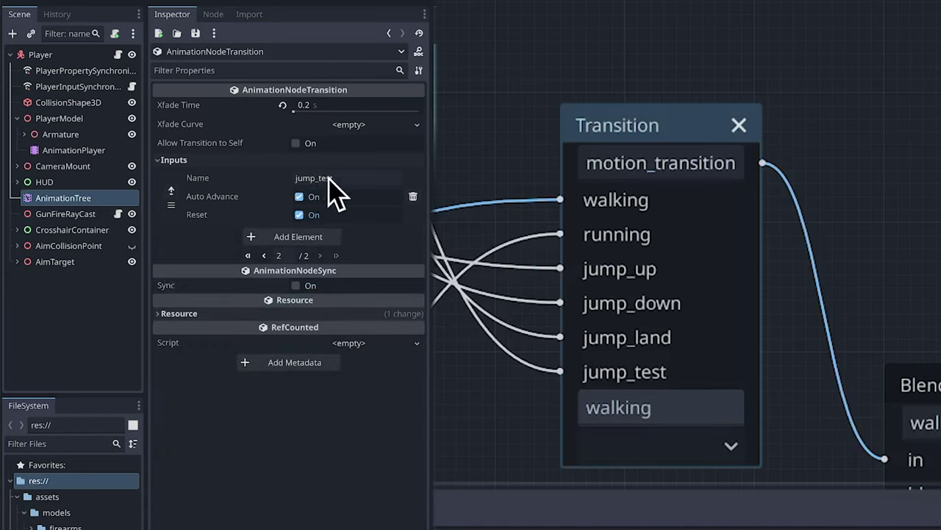
pyautogui.click(266, 255)
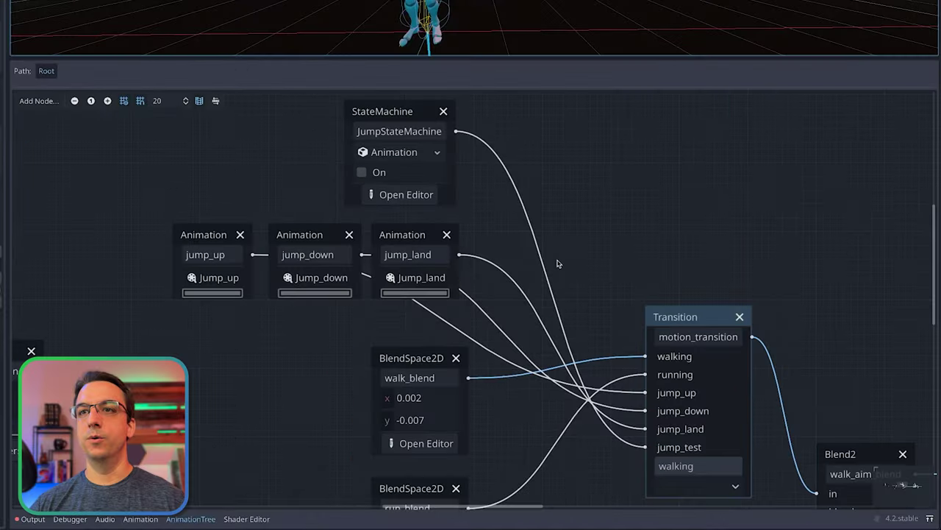
# Switch motion_transition to jump_test, check the state machine's Jump_down-to-Jump_land transition, and turn on the JumpStateMachine node's condition
pyautogui.click(732, 485)
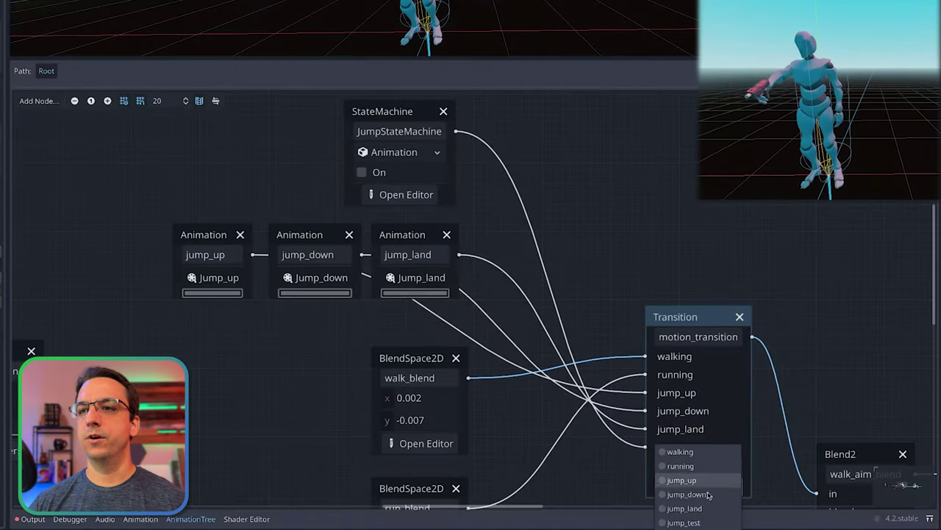
pyautogui.click(680, 518)
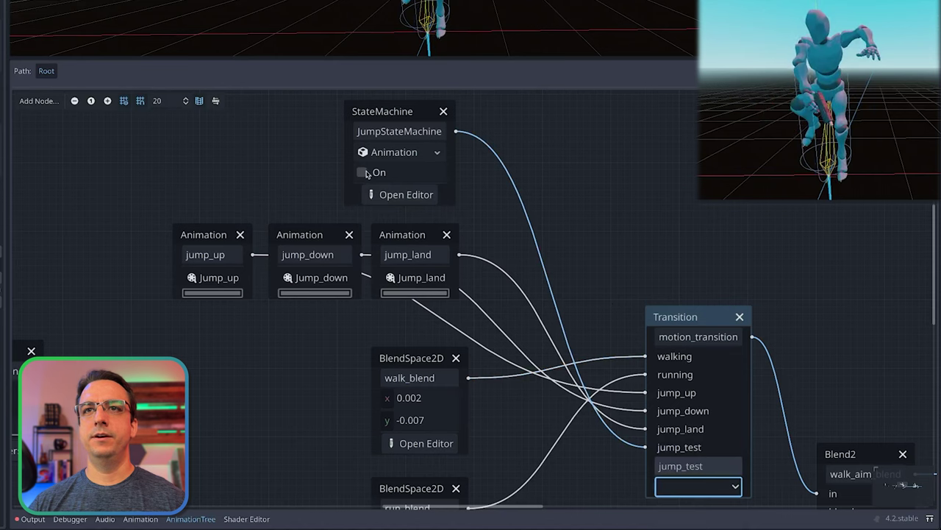
pyautogui.click(390, 194)
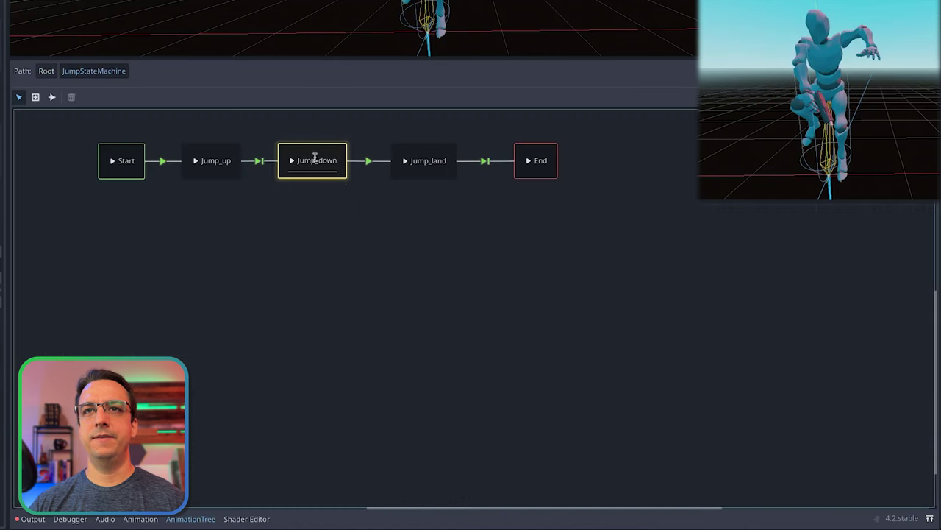
pyautogui.click(361, 163)
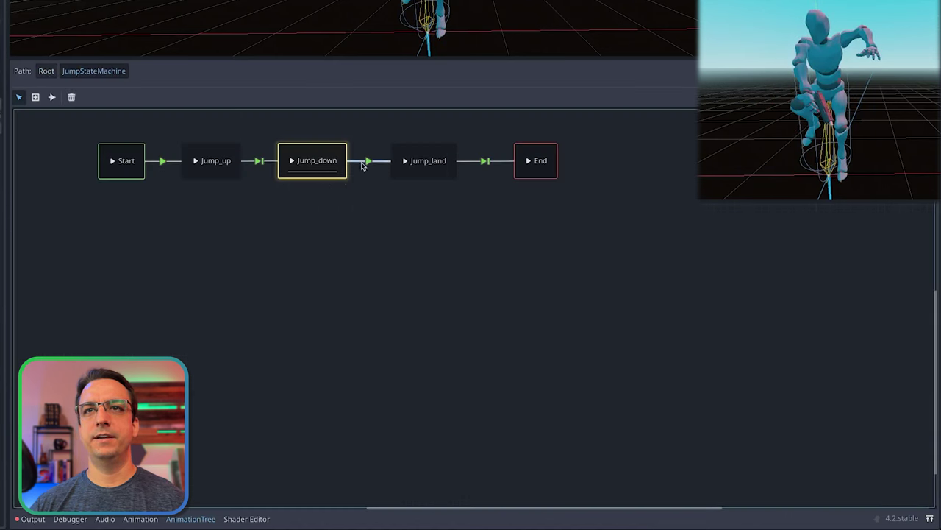
pyautogui.click(46, 71)
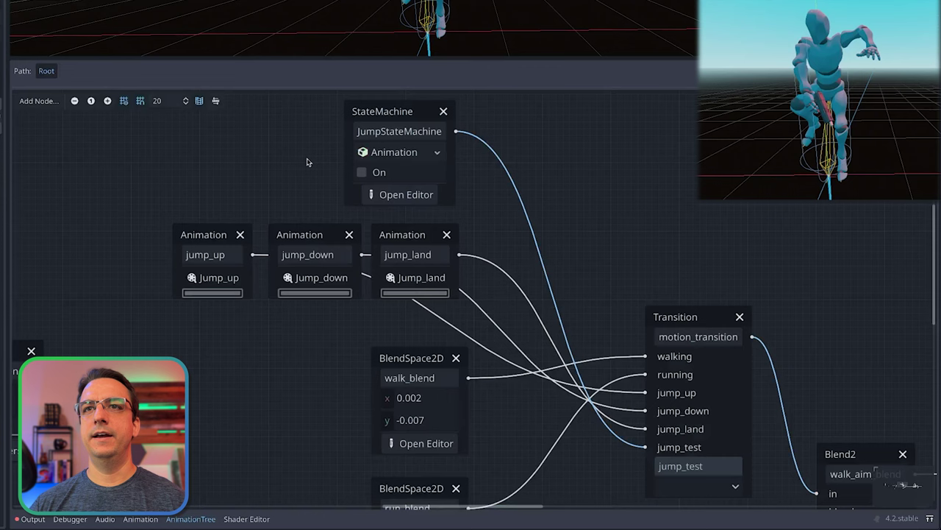
pyautogui.click(373, 180)
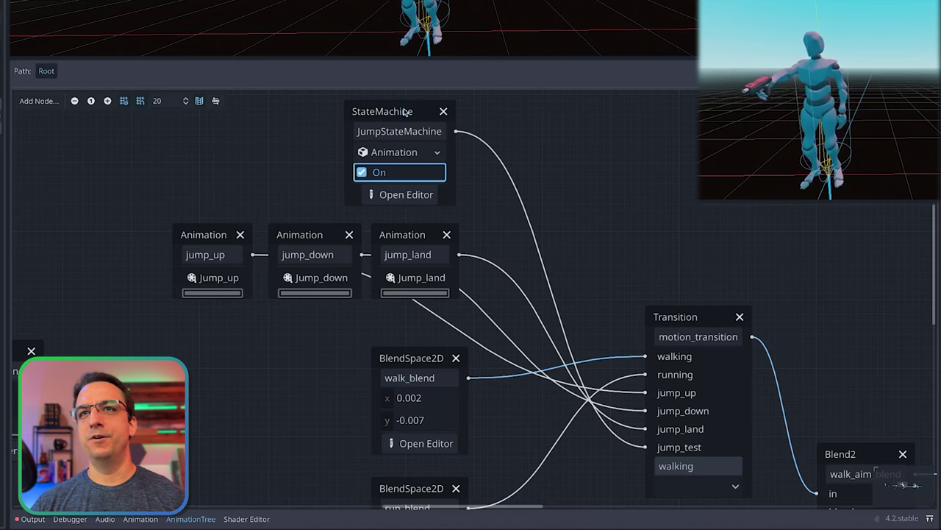
# Review the motion_transition node's inputs, and re-examine JumpStateMachine's transitions between Jump_up, Jump_down, Jump_land and End
pyautogui.click(684, 317)
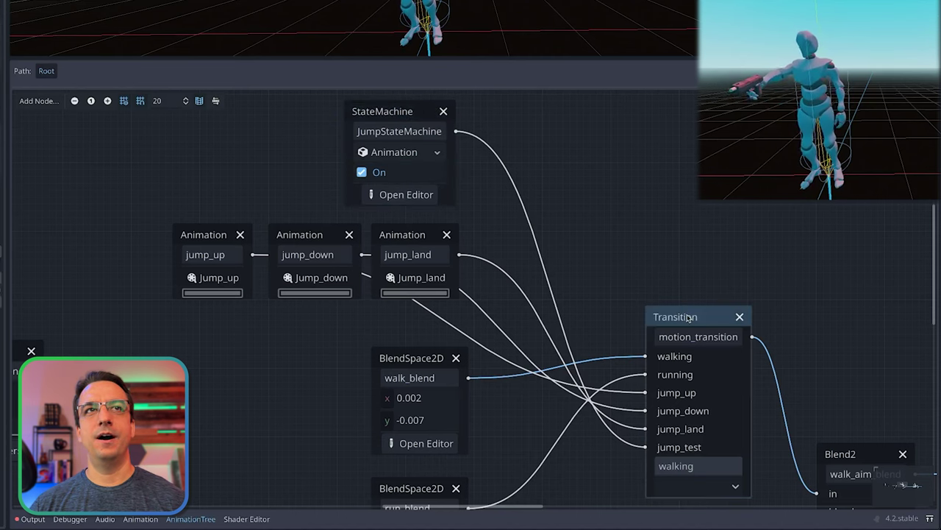
pyautogui.click(726, 487)
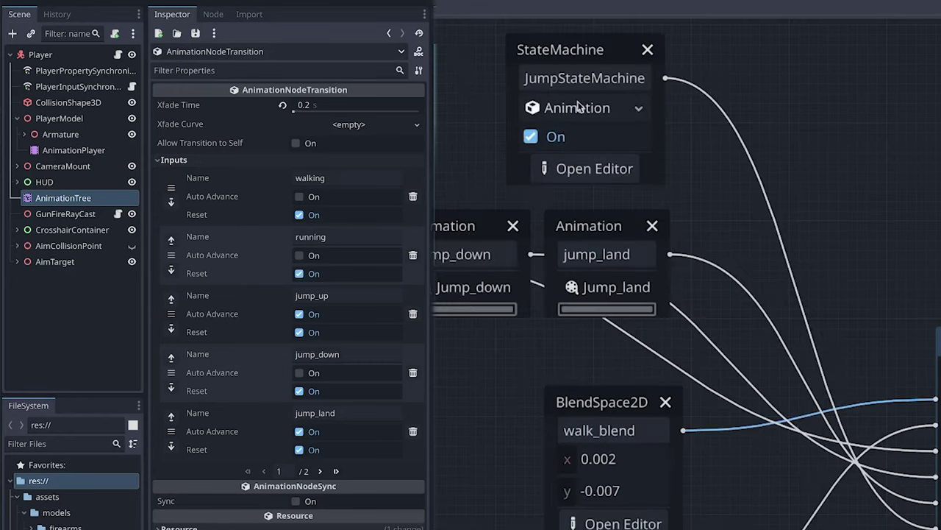
pyautogui.click(578, 48)
pyautogui.click(594, 168)
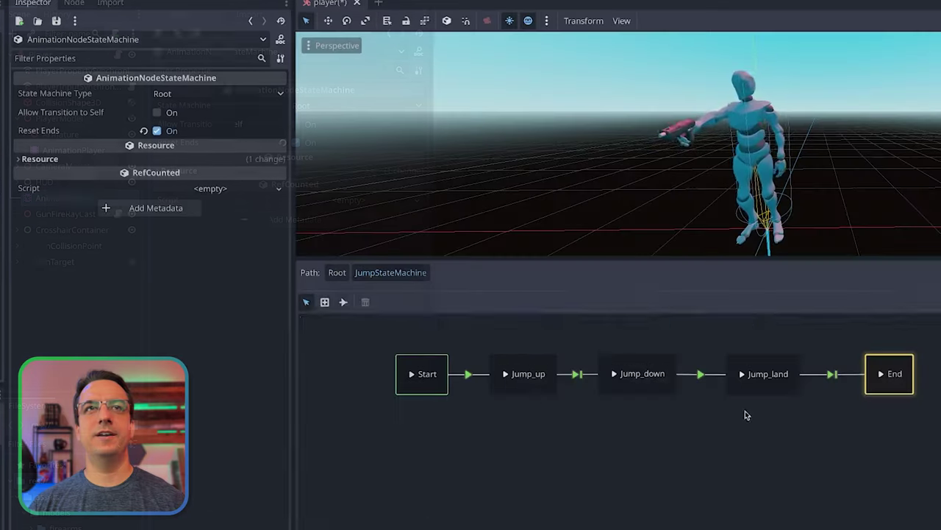
pyautogui.click(577, 375)
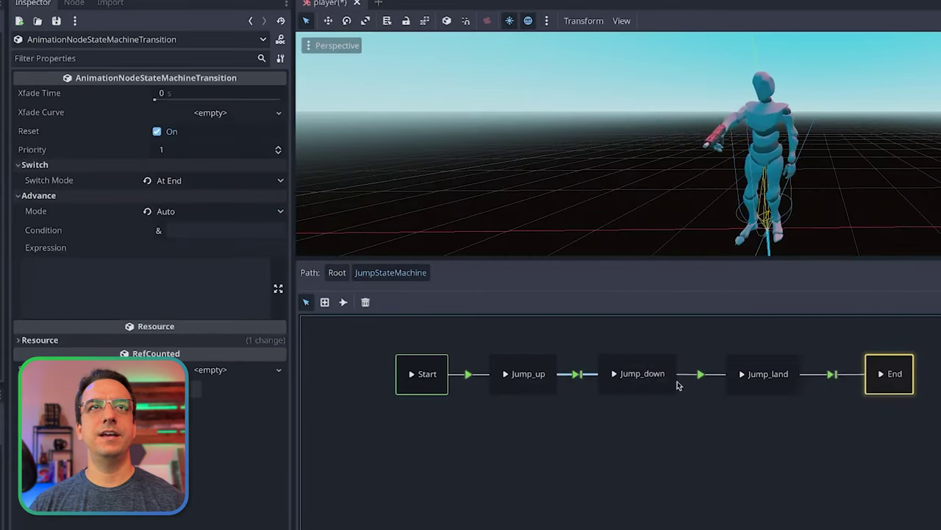
pyautogui.click(829, 375)
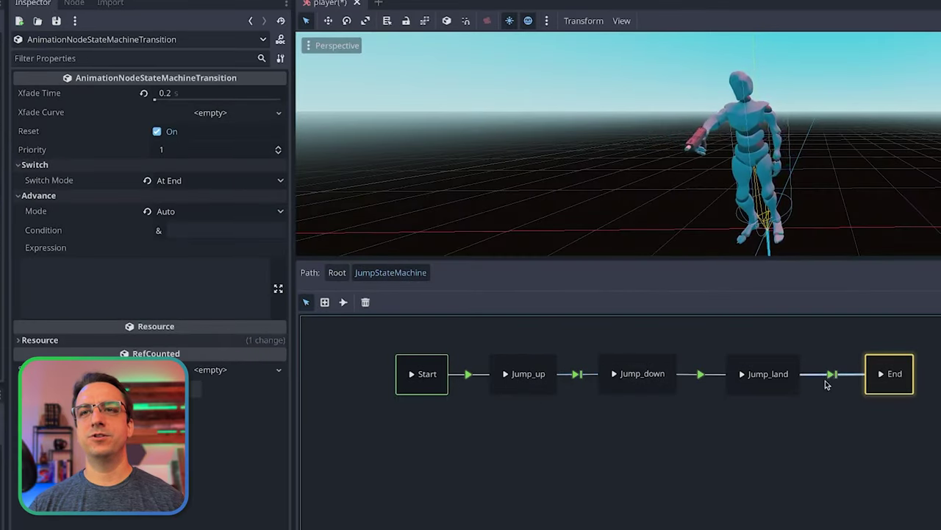
pyautogui.click(702, 375)
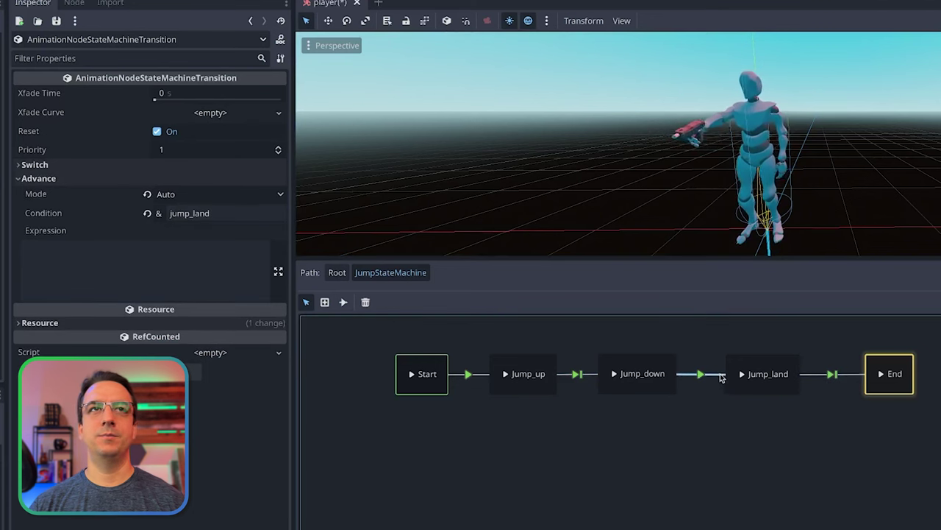
pyautogui.click(832, 377)
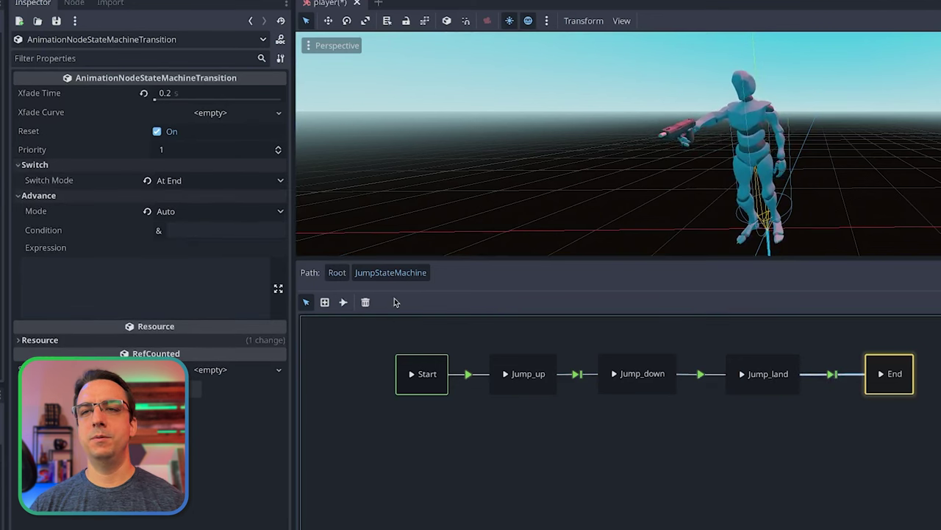
# Return to the AnimationTree root graph and switch motion_transition to jump_test with the JumpStateMachine condition still on
pyautogui.click(337, 272)
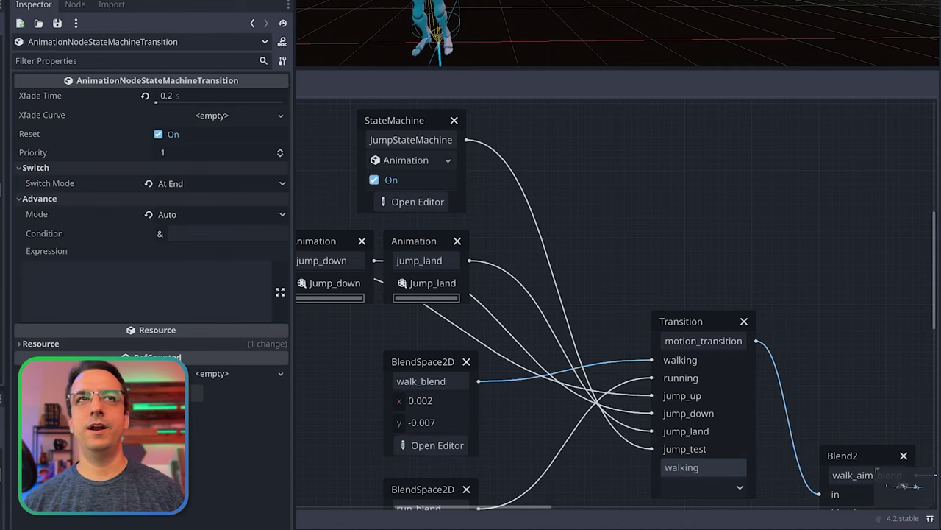
pyautogui.click(694, 320)
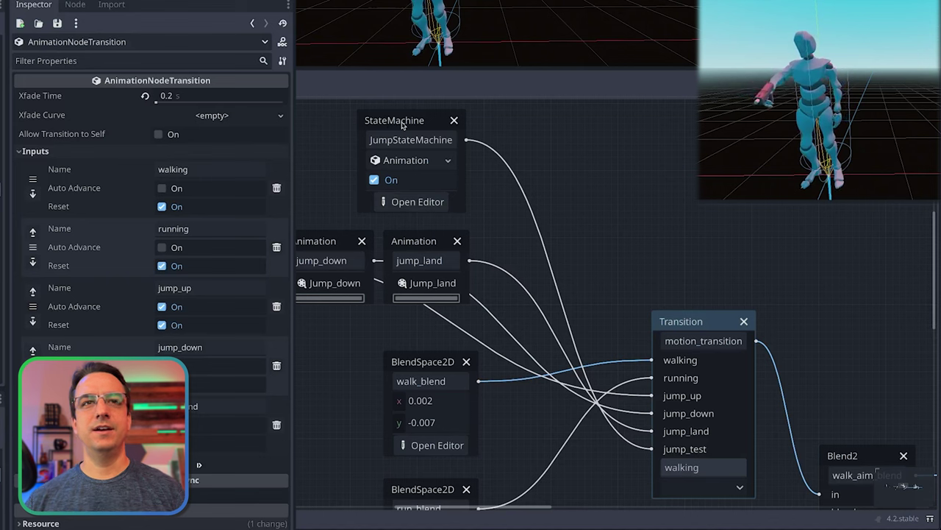
pyautogui.click(734, 467)
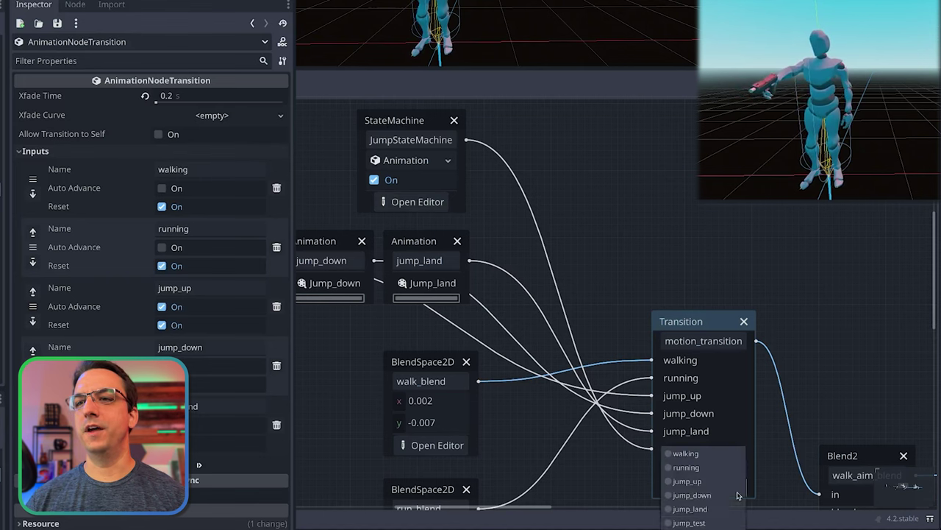
pyautogui.click(689, 522)
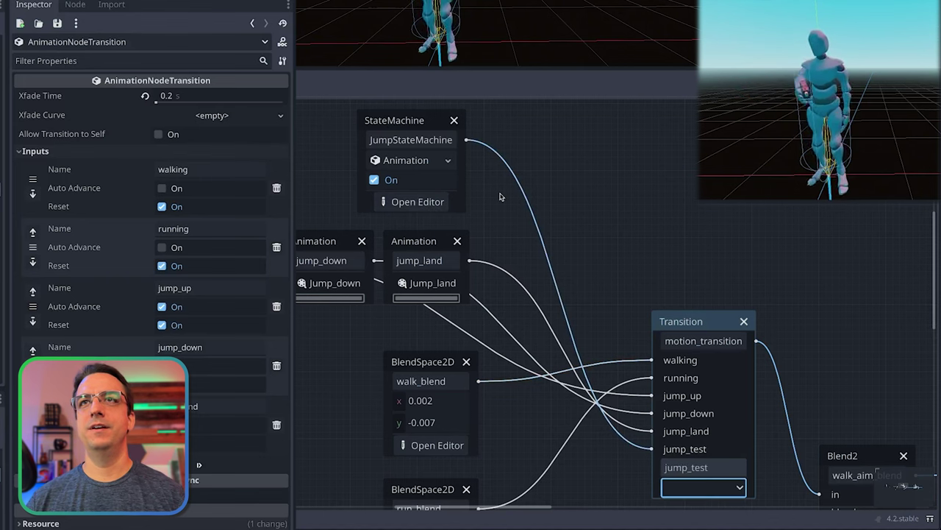
# Compare the properties of the JumpStateMachine node with those of the motion_transition node
pyautogui.click(802, 67)
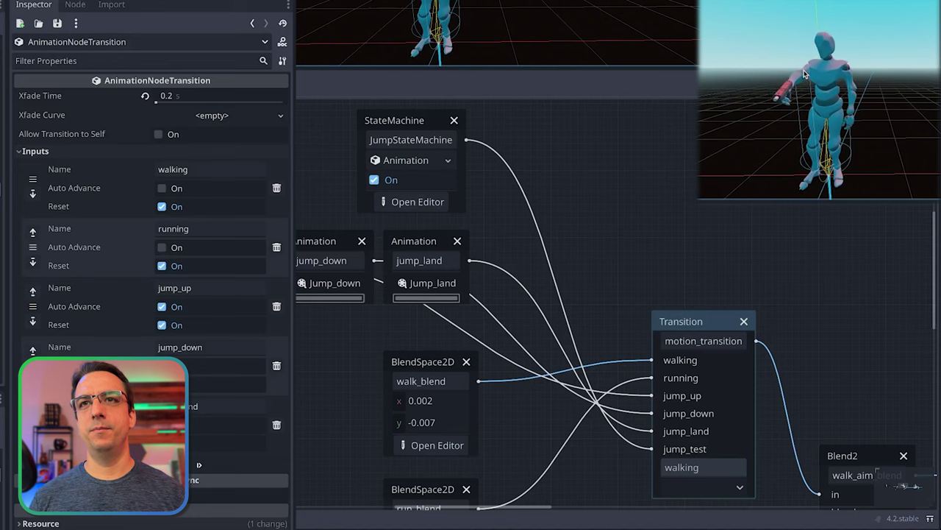
pyautogui.click(444, 146)
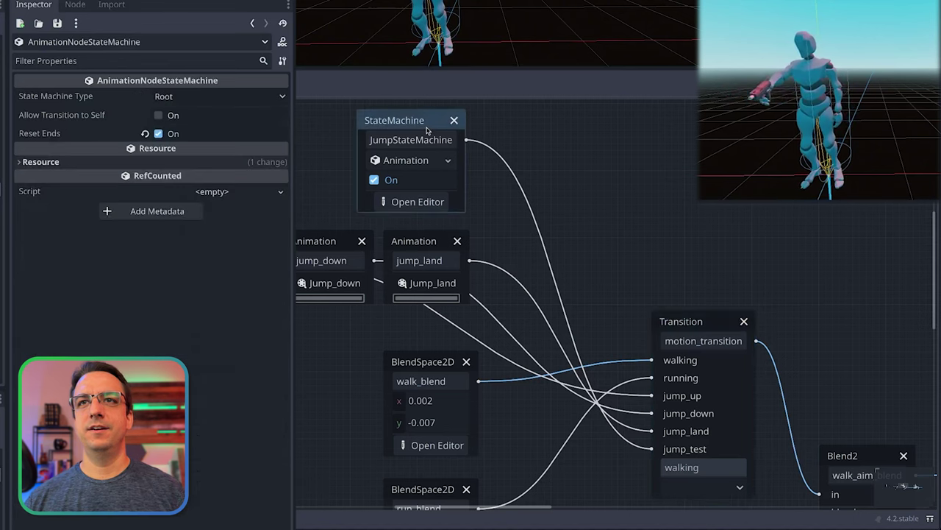
pyautogui.click(415, 198)
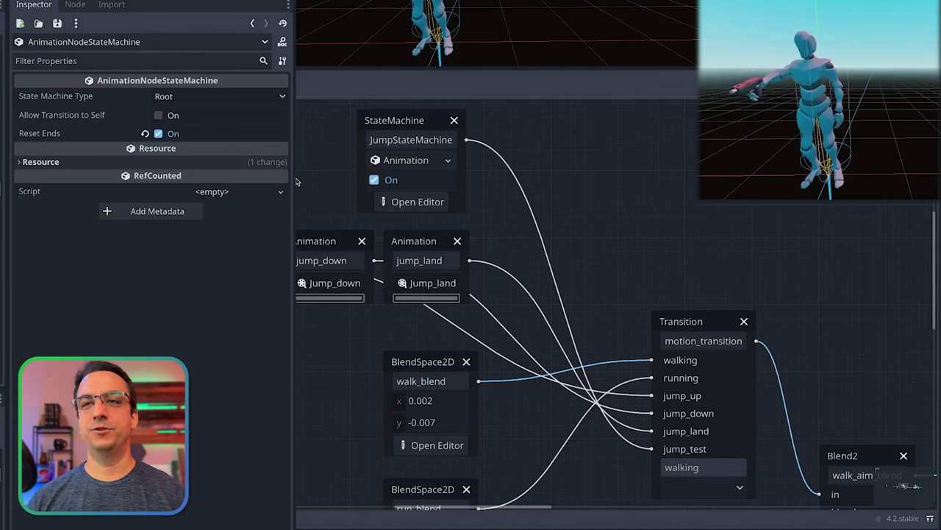
pyautogui.click(702, 316)
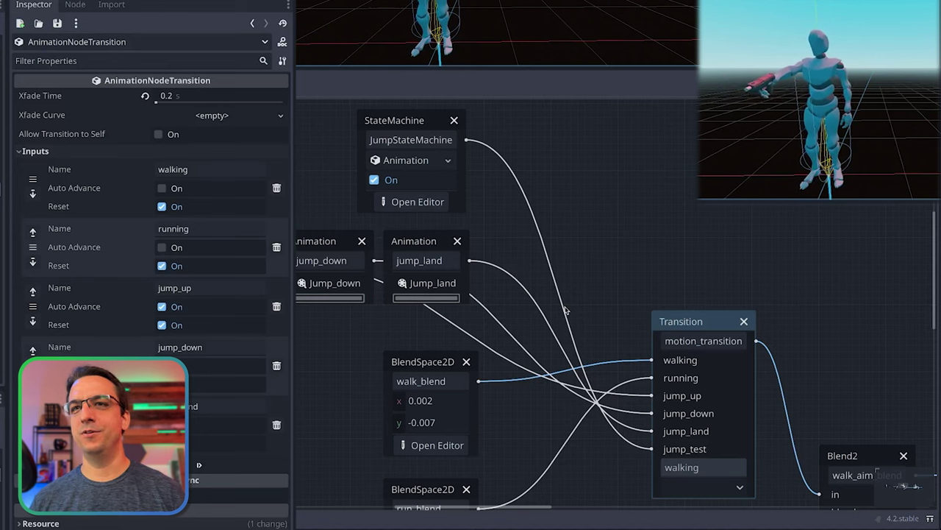
# Examine the separate jump_up, jump_down and jump_land animation nodes wired into motion_transition
pyautogui.keyDown('ctrl'); pyautogui.scroll(-2, 556, 303); pyautogui.keyUp('ctrl')
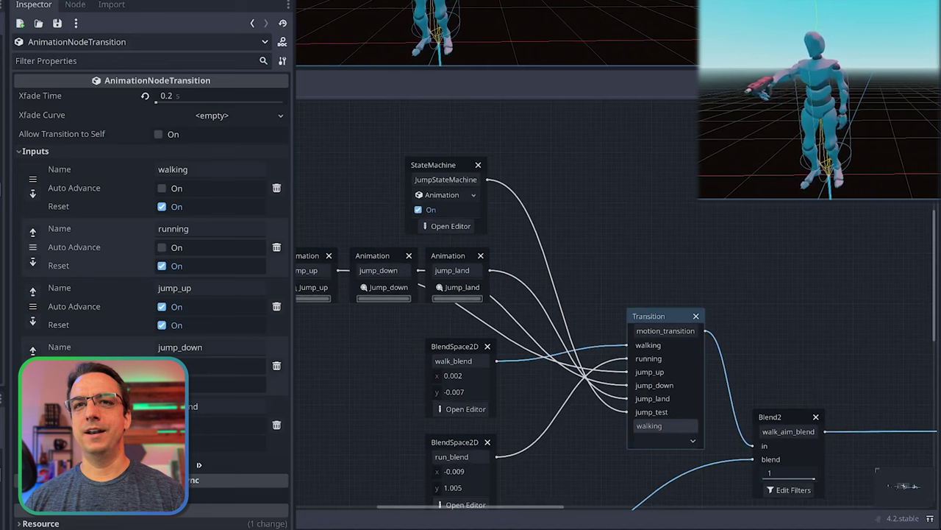
pyautogui.click(456, 270)
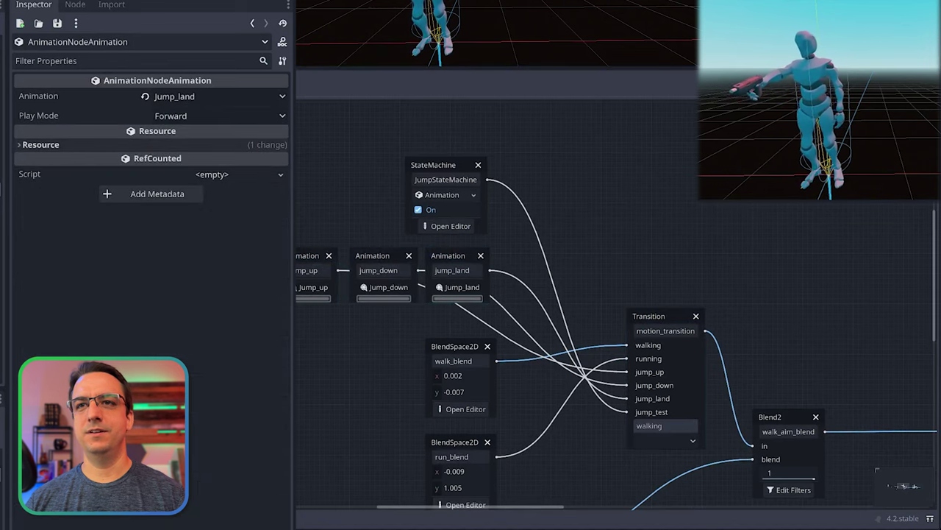
pyautogui.keyDown('ctrl'); pyautogui.scroll(-1, 535, 360); pyautogui.keyUp('ctrl')
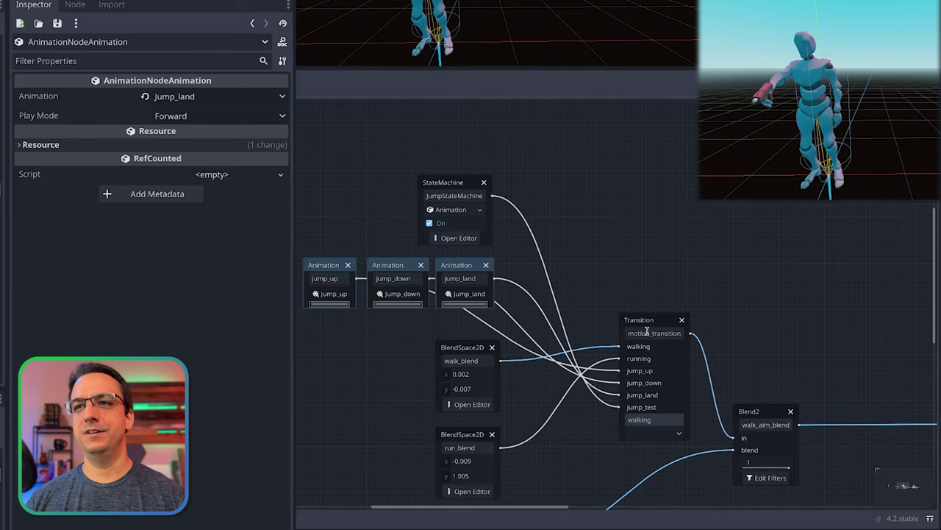
pyautogui.moveTo(778, 356); pyautogui.dragTo(679, 311, button='middle')
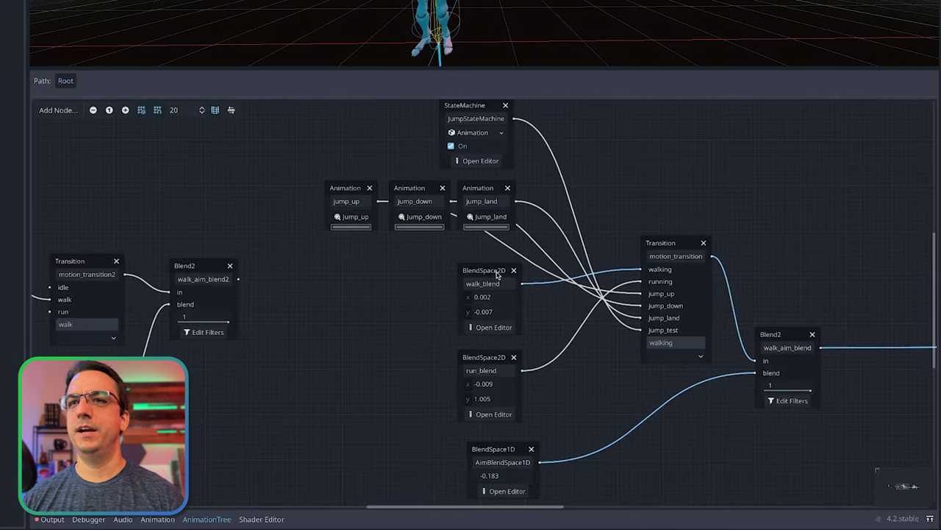
# Check the centre and backward points of the walk_blend blend space, and return to the root graph
pyautogui.click(497, 275)
pyautogui.click(493, 326)
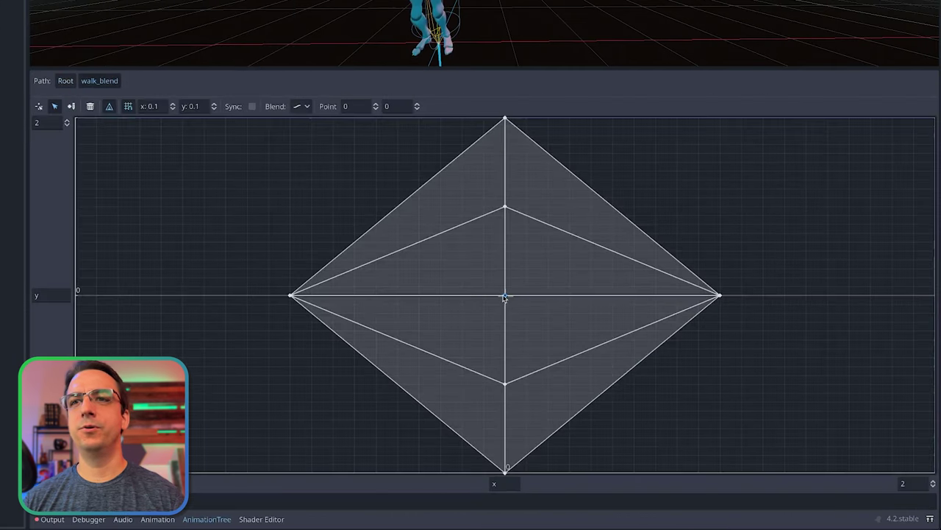
pyautogui.click(505, 383)
pyautogui.moveTo(505, 297)
pyautogui.mouseDown()
pyautogui.moveTo(508, 385)
pyautogui.moveTo(499, 295)
pyautogui.mouseUp()
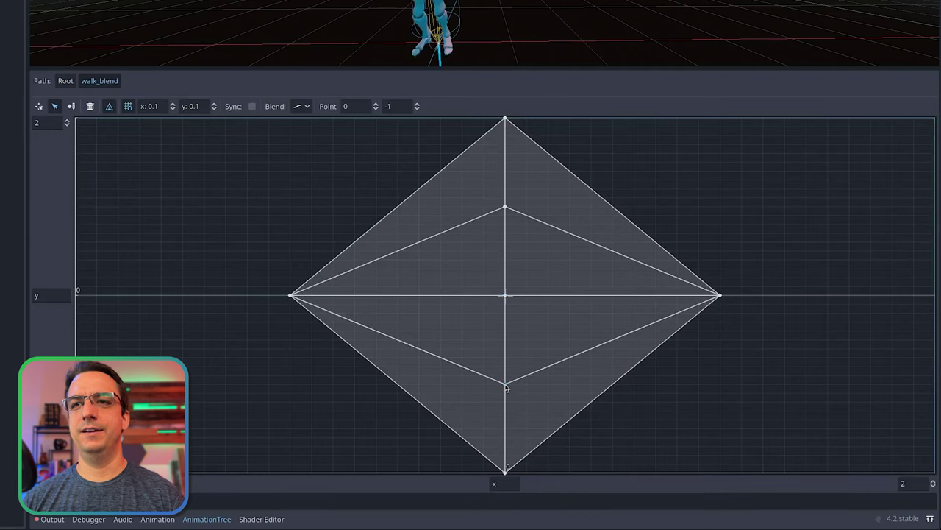
pyautogui.click(504, 471)
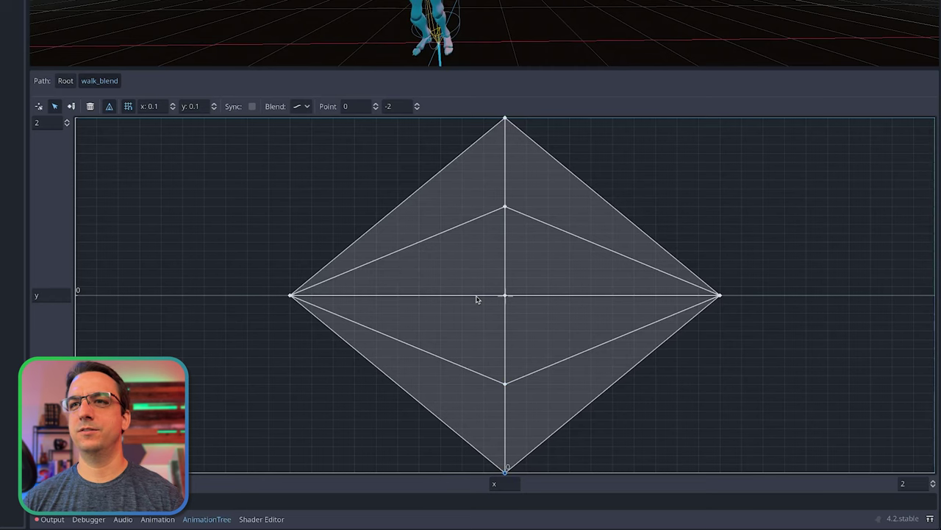
pyautogui.click(65, 81)
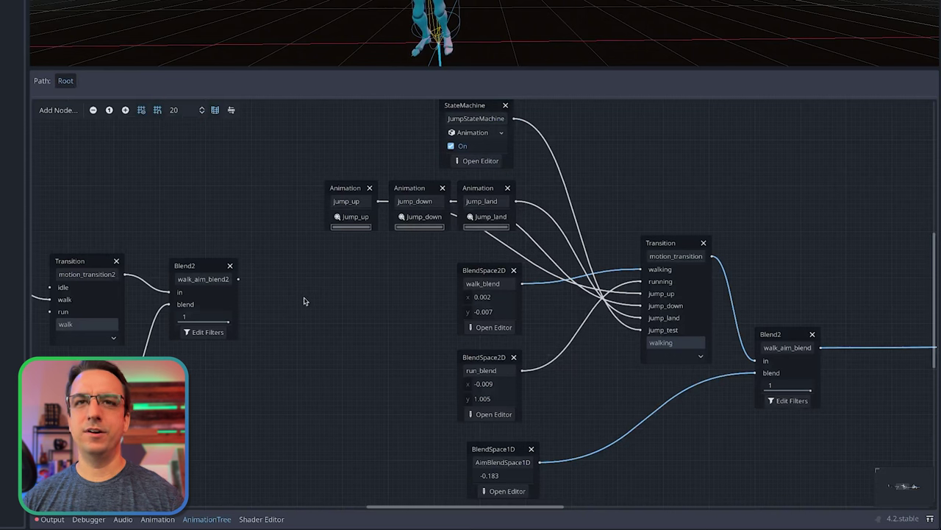
# Connect walk_aim_blend2 to the Output node in place of walk_aim_blend
pyautogui.hscroll(-5, 288, 309)
pyautogui.scroll(-2, 289, 309)
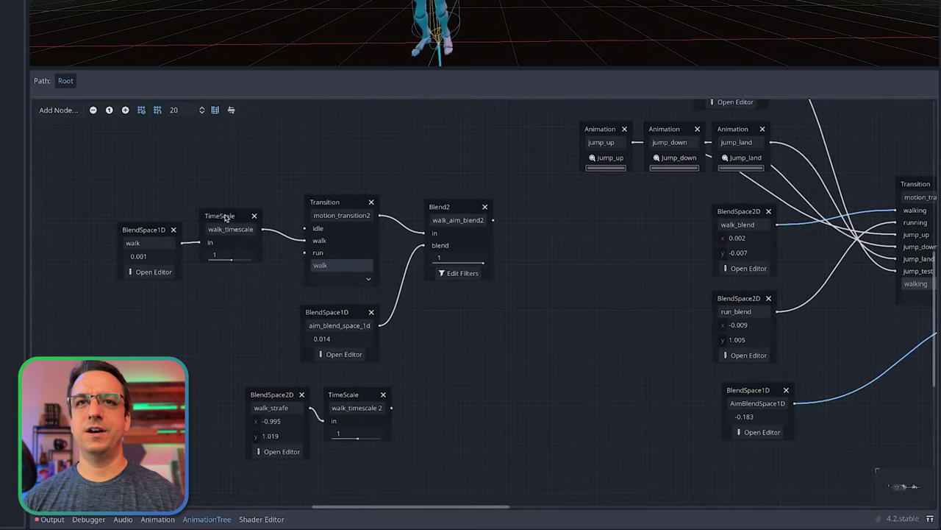
pyautogui.click(226, 217)
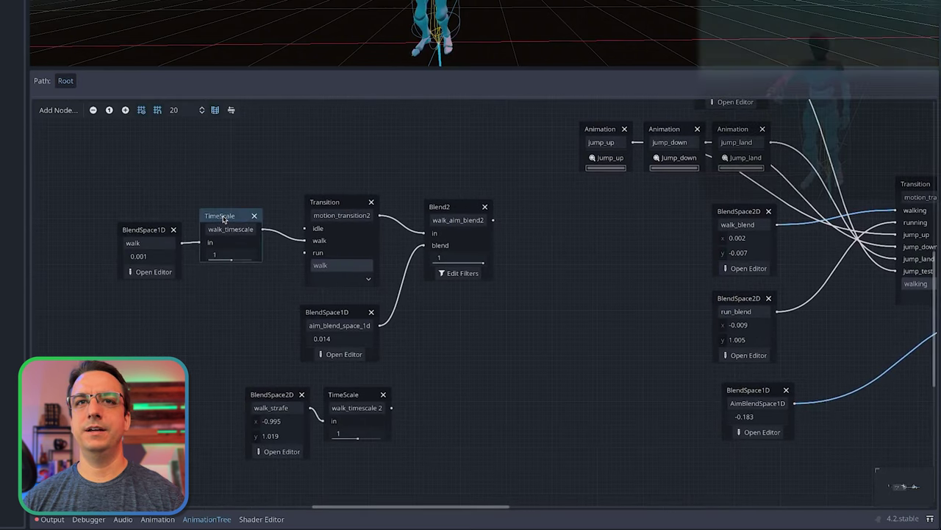
pyautogui.moveTo(840, 336); pyautogui.dragTo(583, 342, button='middle')
pyautogui.moveTo(822, 287); pyautogui.dragTo(237, 217)
pyautogui.moveTo(304, 266); pyautogui.dragTo(621, 274, button='middle')
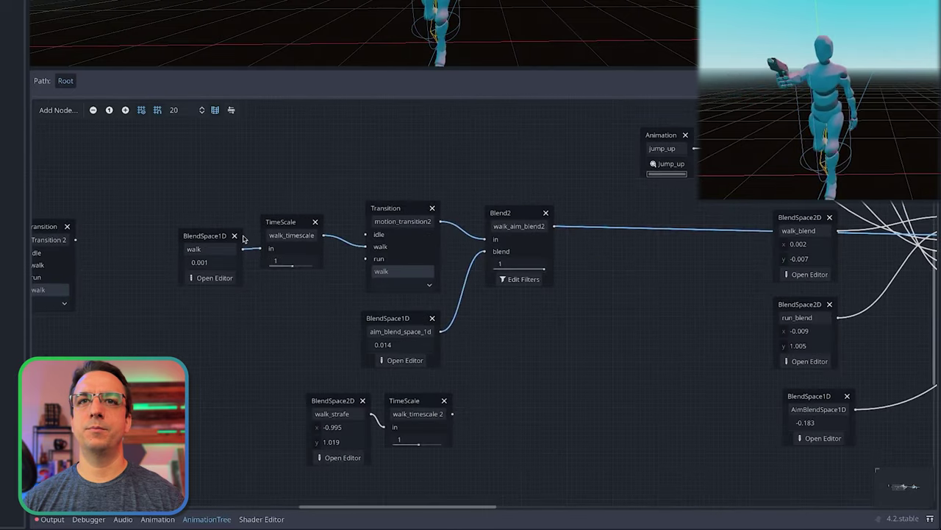
# Test the walk_timescale node at -1 and 0, and restore its scale to 1
pyautogui.click(286, 261)
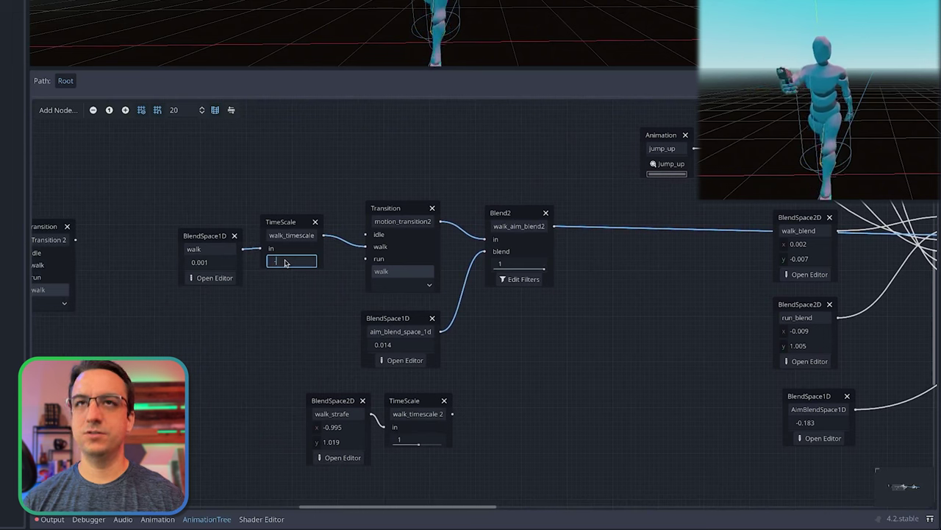
pyautogui.write('-1')
pyautogui.hotkey('ctrl', 'a')
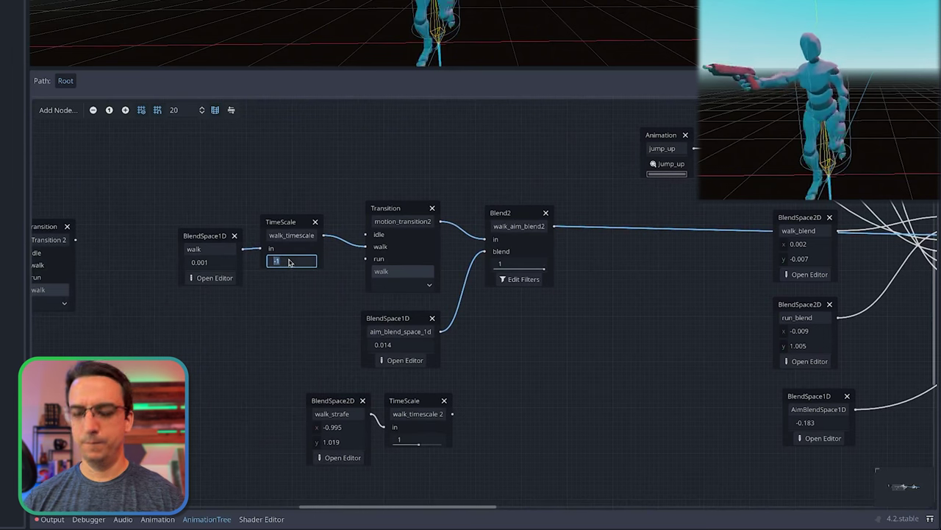
pyautogui.write('0')
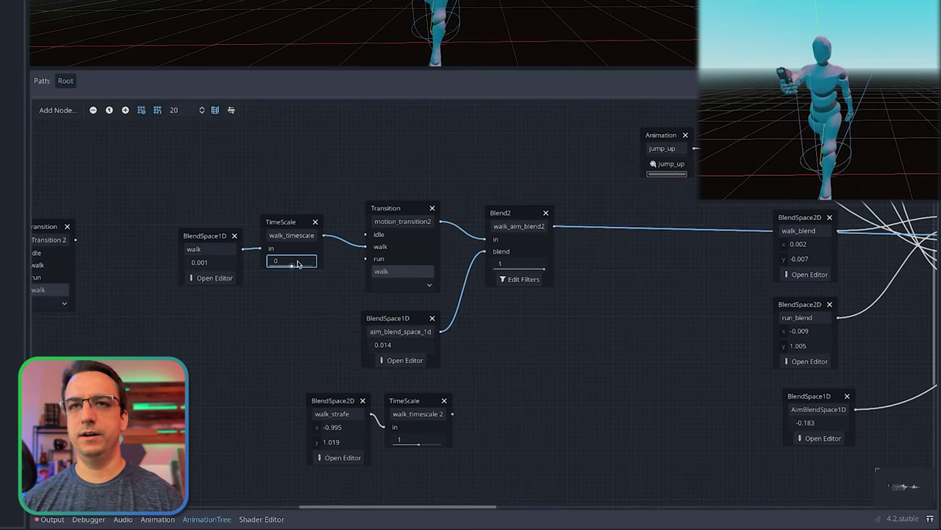
pyautogui.hotkey('ctrl', 'a')
pyautogui.write('1')
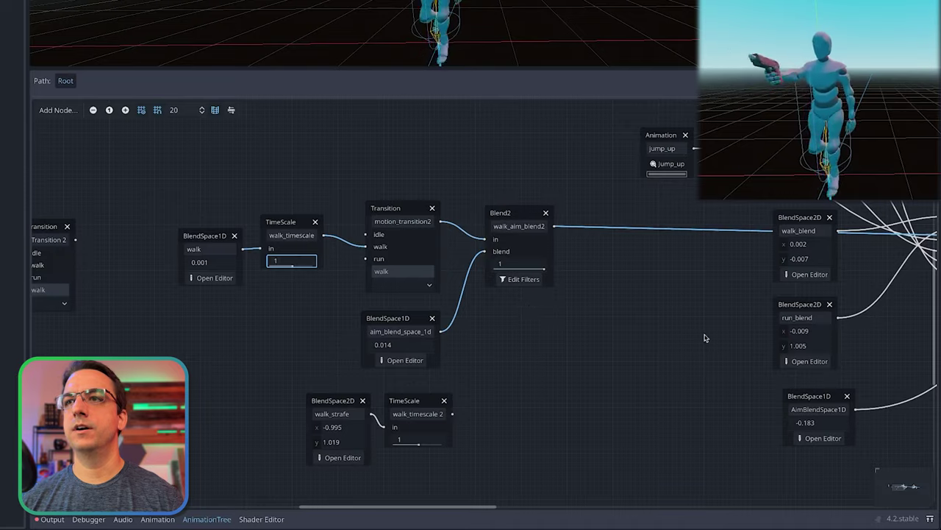
# Open the run_blend blend space and check its backward point at 0, -1
pyautogui.hscroll(6, 704, 338)
pyautogui.scroll(1, 686, 392)
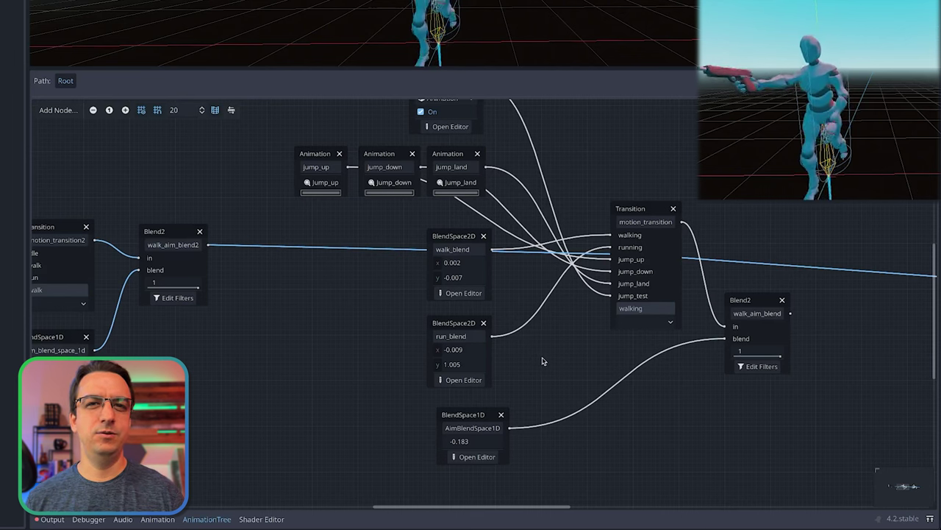
pyautogui.click(475, 286)
pyautogui.click(462, 327)
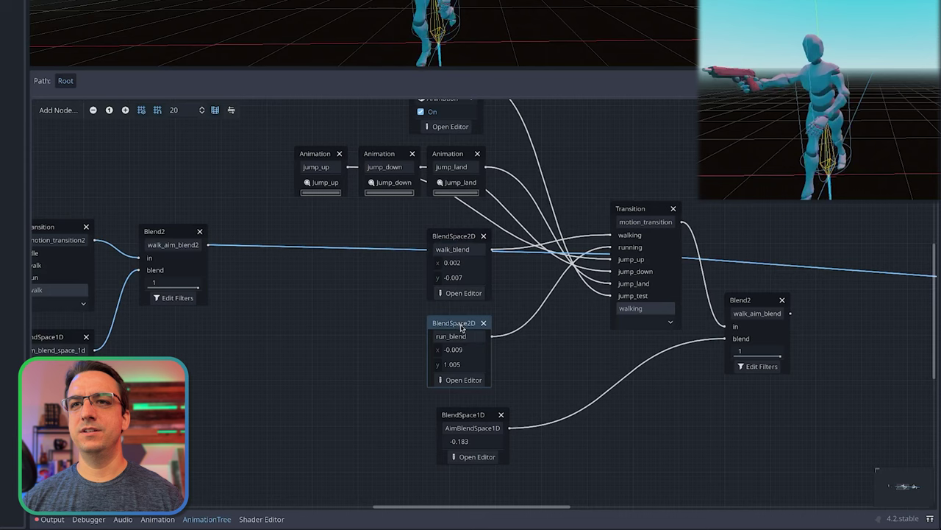
pyautogui.click(462, 378)
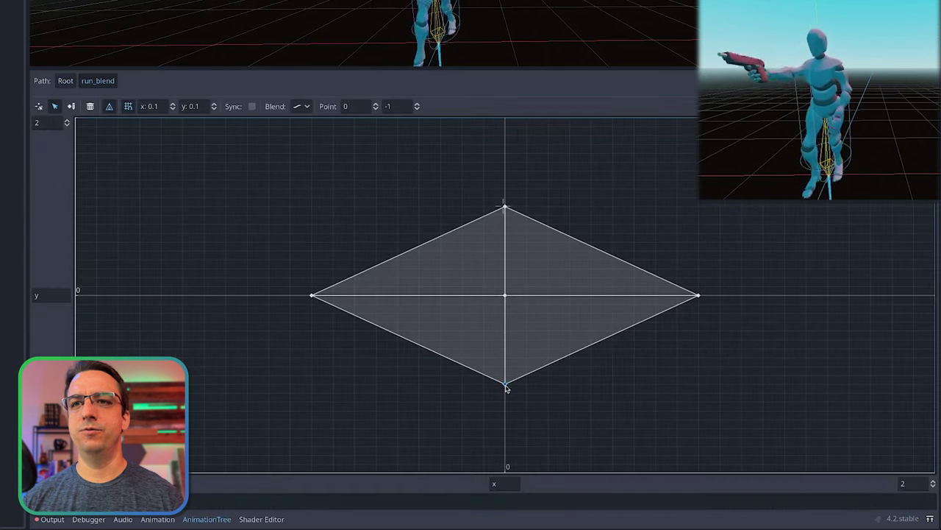
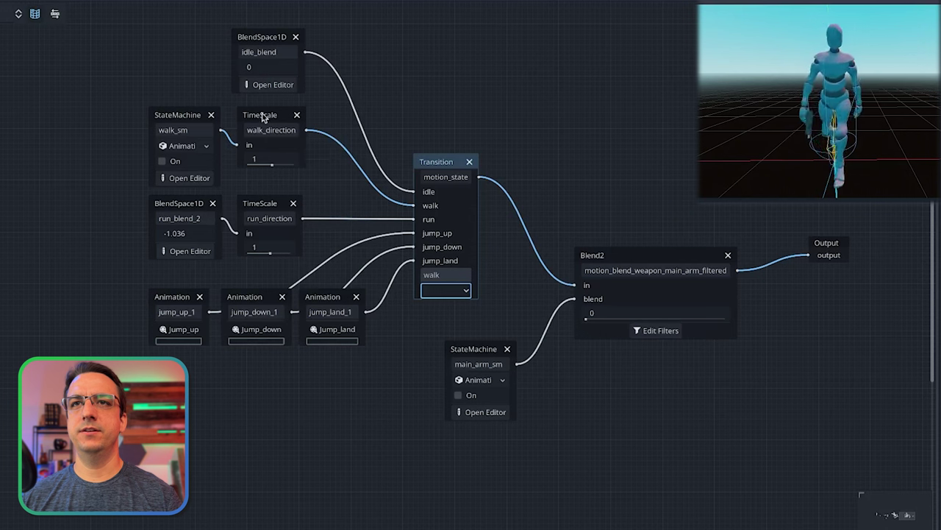
# Open the walk_sm state machine and its walking_strafe_blend blend space for editing
pyautogui.click(175, 116)
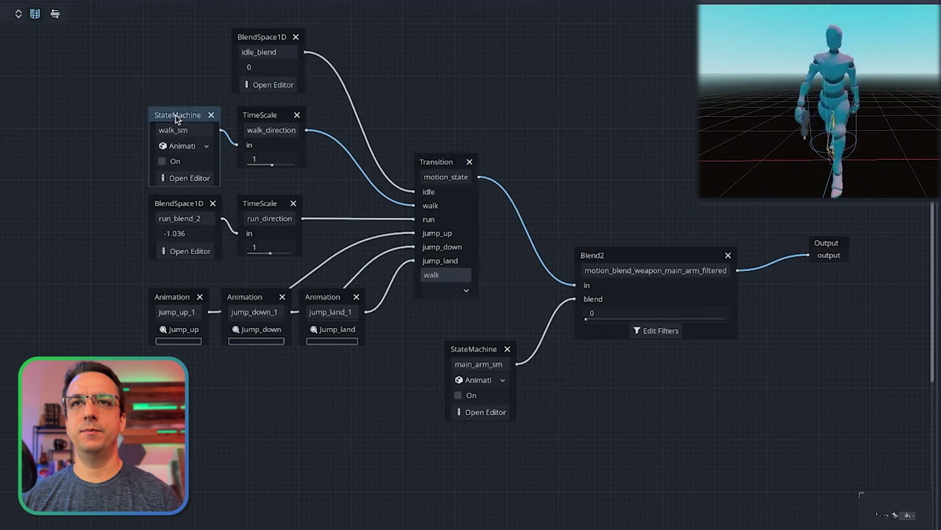
pyautogui.click(183, 178)
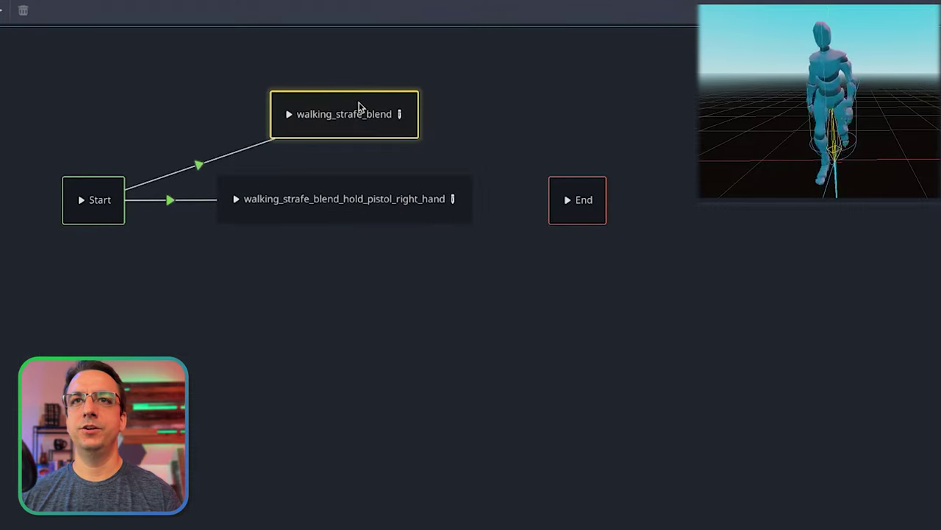
pyautogui.click(322, 105)
pyautogui.doubleClick(322, 104)
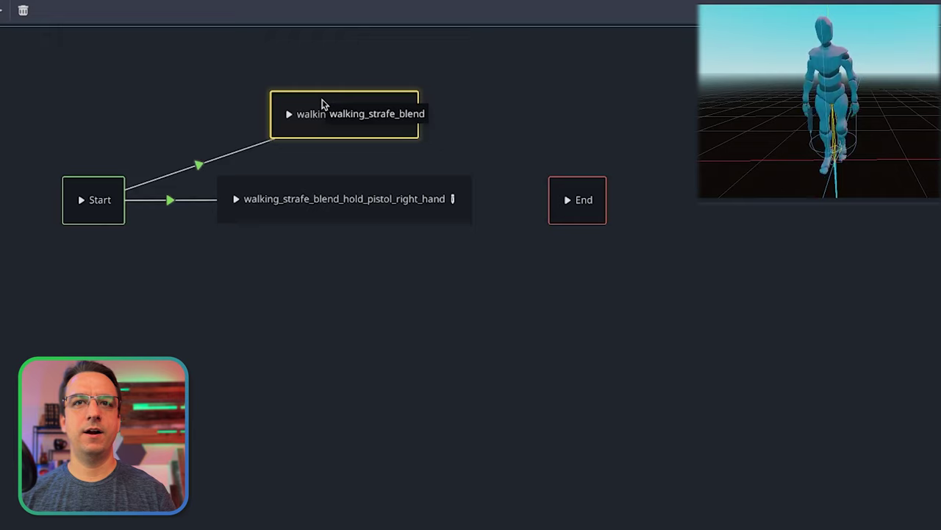
pyautogui.press('Return')
pyautogui.click(399, 118)
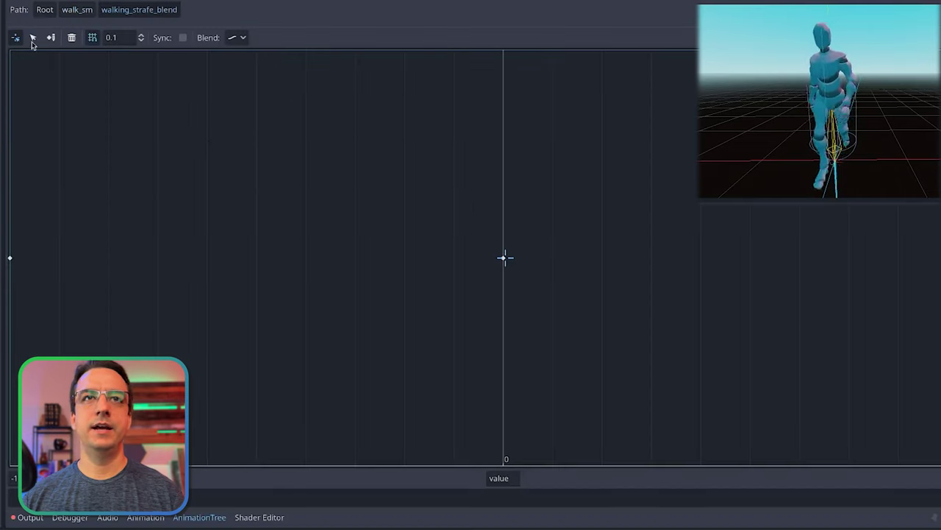
# Preview walking_strafe_blend at its centre and strafe extremes, and return to walk_sm with the blend position at 0
pyautogui.click(504, 257)
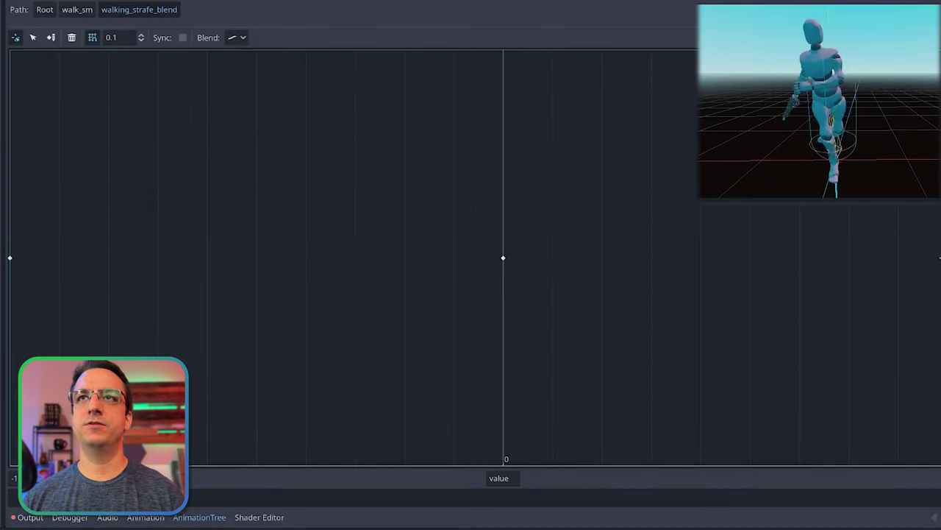
pyautogui.click(9, 258)
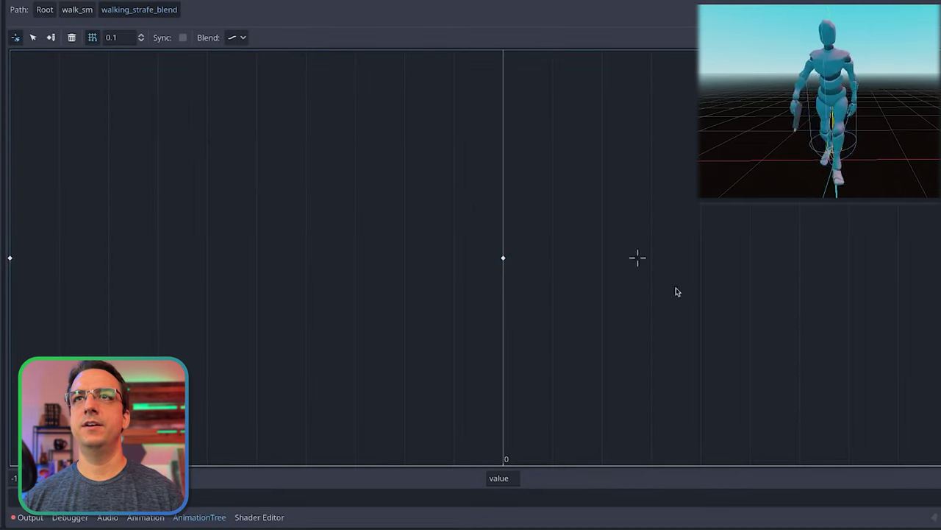
pyautogui.click(507, 279)
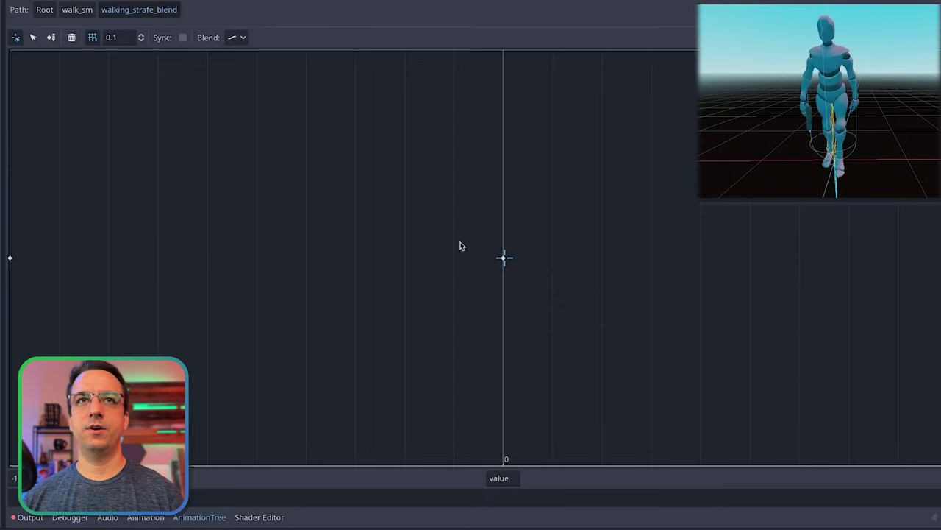
pyautogui.click(64, 12)
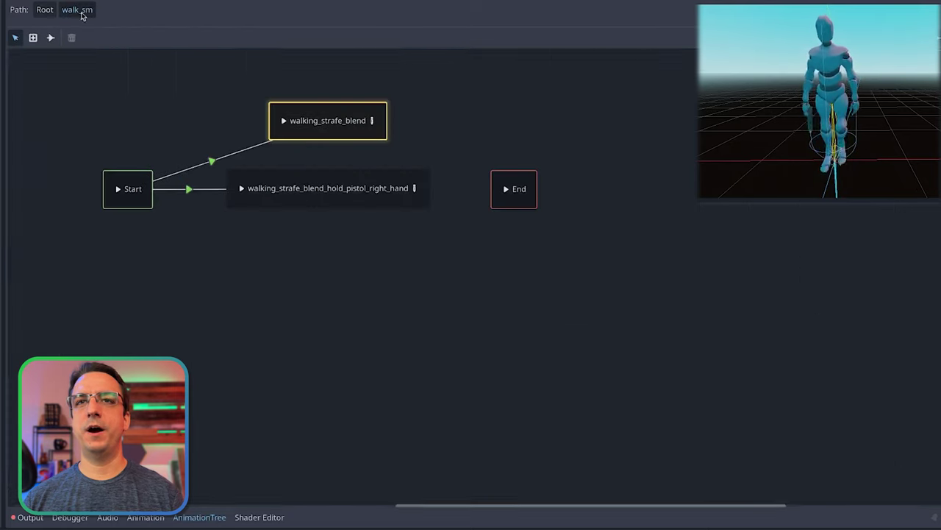
# Open the walking_strafe_blend_hold_pistol_right_hand blend space and check its points
pyautogui.click(314, 205)
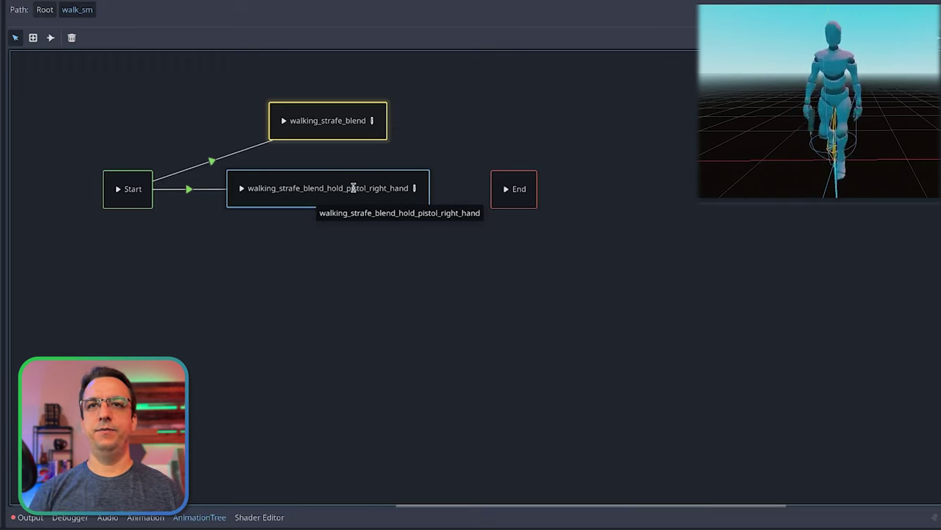
pyautogui.click(414, 188)
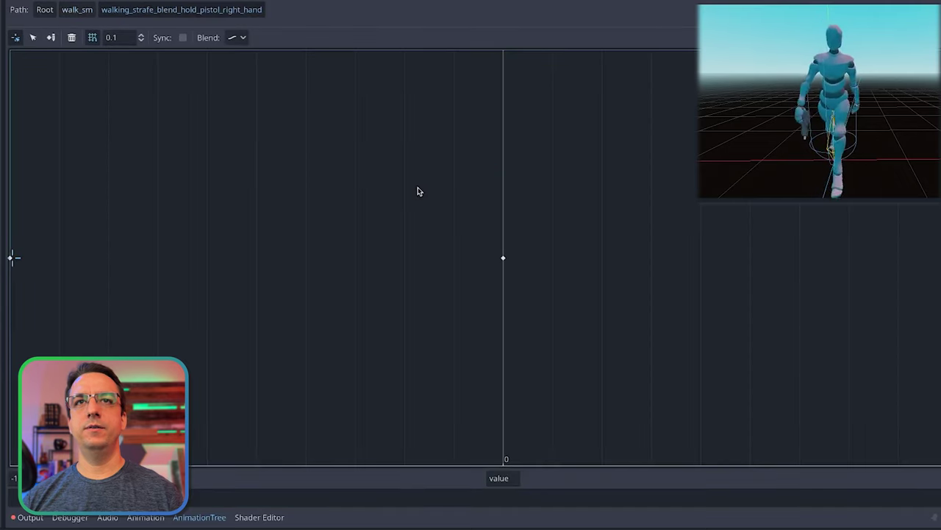
pyautogui.click(32, 36)
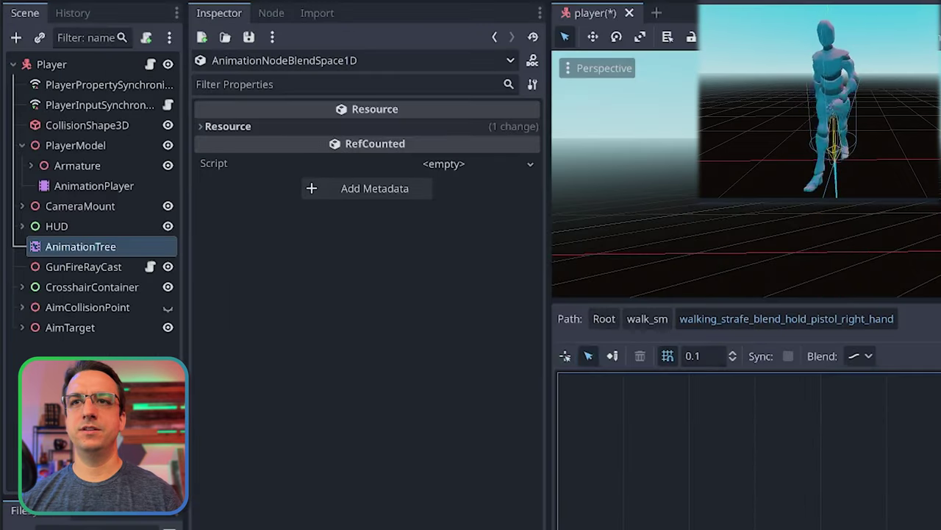
pyautogui.click(503, 258)
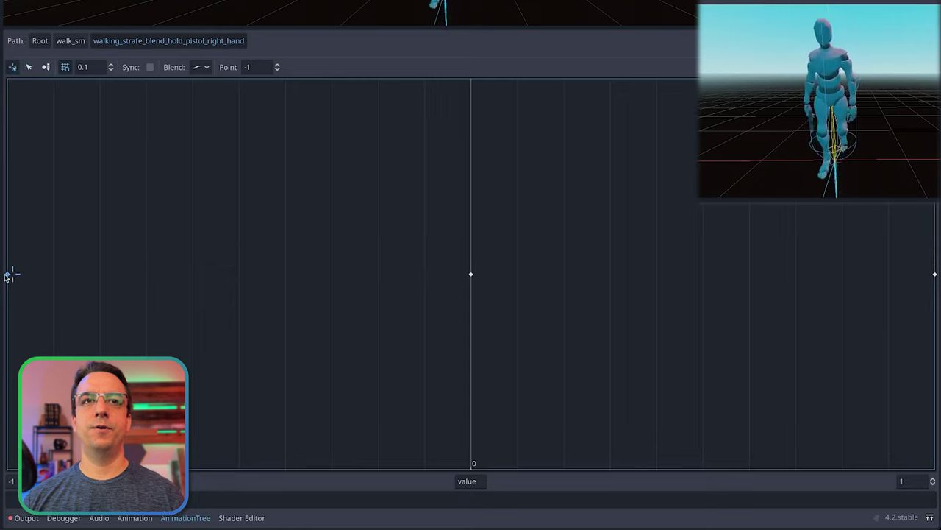
# Start the walking_strafe_blend_hold_pistol_right_hand state and preview its blend between -1 and 1, ending at -1 and returning to walk_sm
pyautogui.click(70, 40)
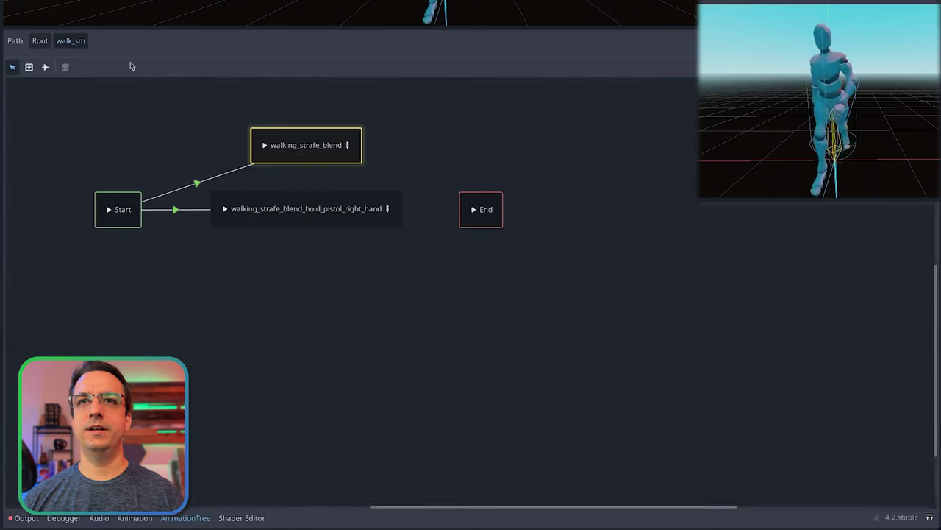
pyautogui.click(226, 209)
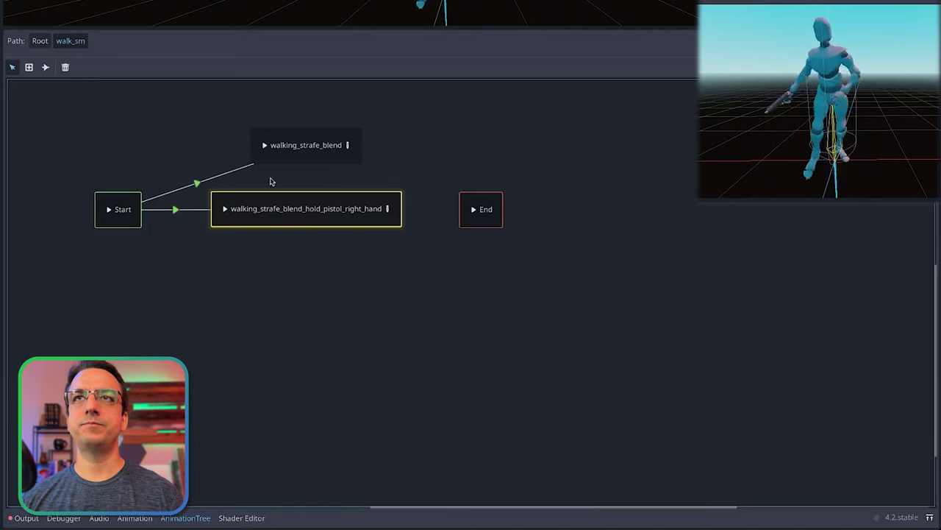
pyautogui.click(387, 208)
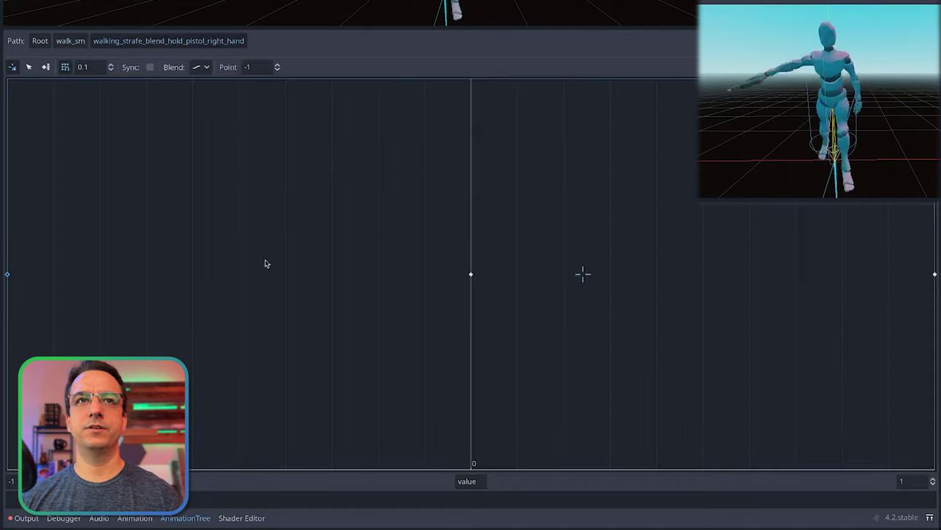
pyautogui.moveTo(10, 275); pyautogui.dragTo(929, 291)
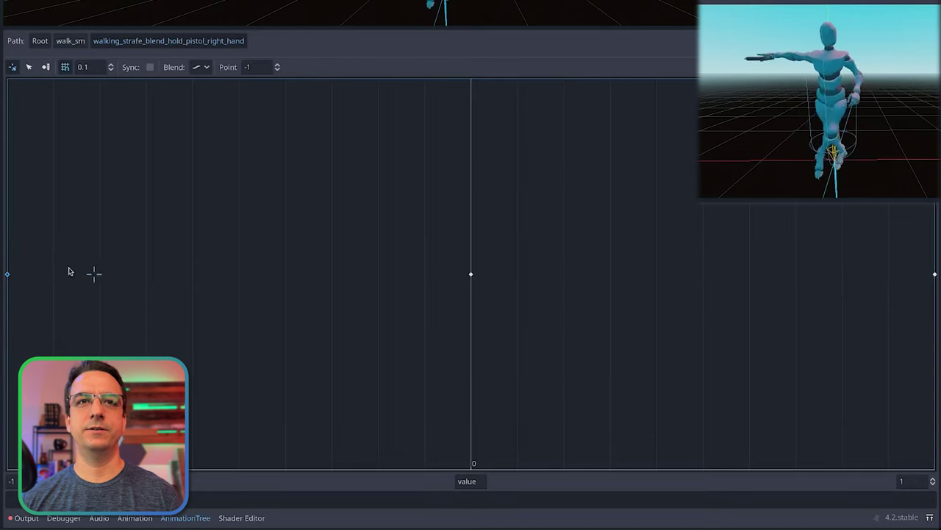
pyautogui.click(8, 275)
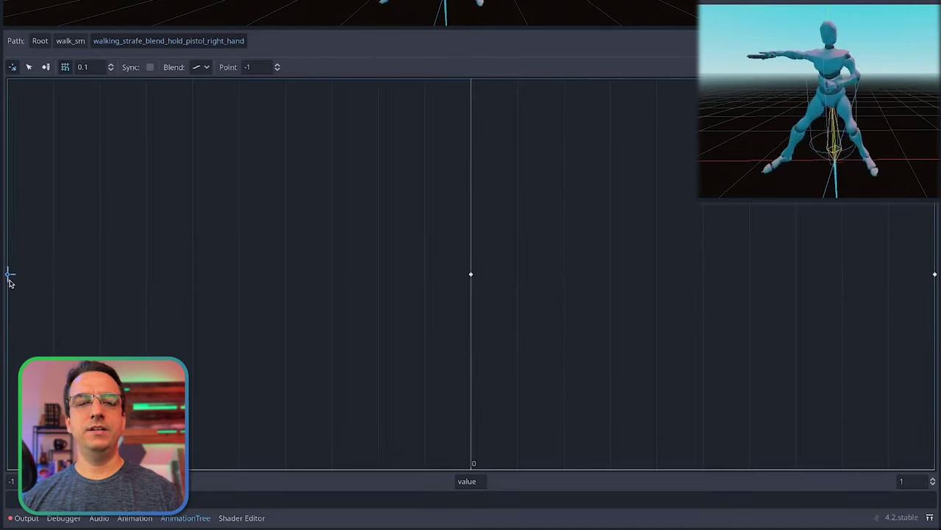
pyautogui.click(74, 42)
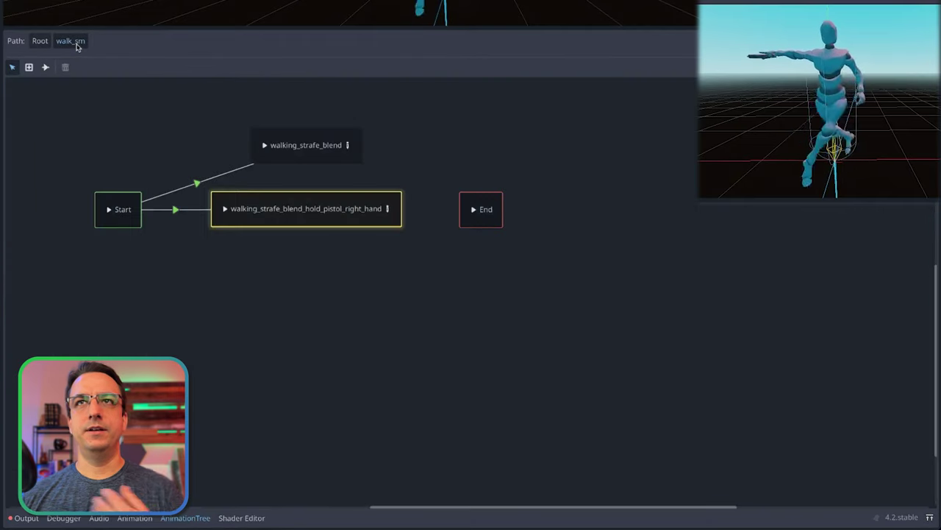
# Return to the root blend tree, inspect the motion_blend_weapon_main_arm_filtered node, and open the main_arm_sm state machine
pyautogui.click(40, 41)
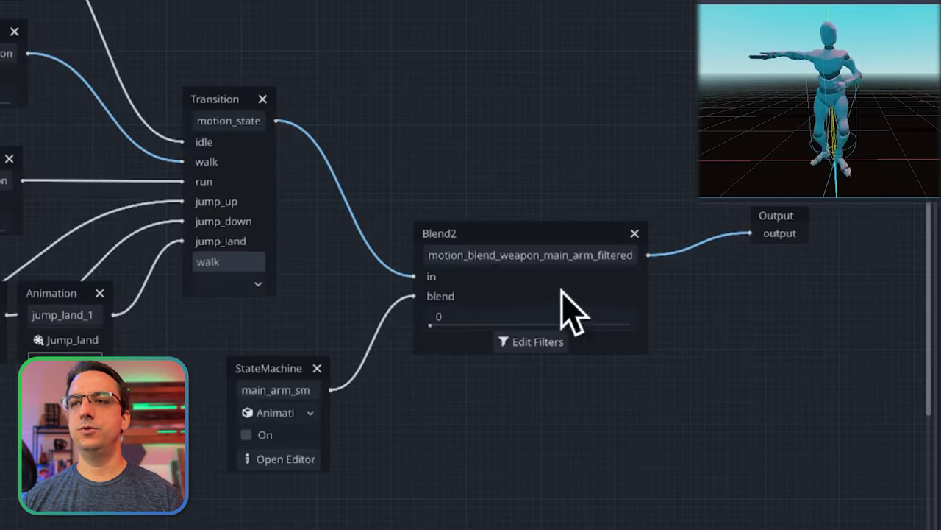
pyautogui.click(530, 245)
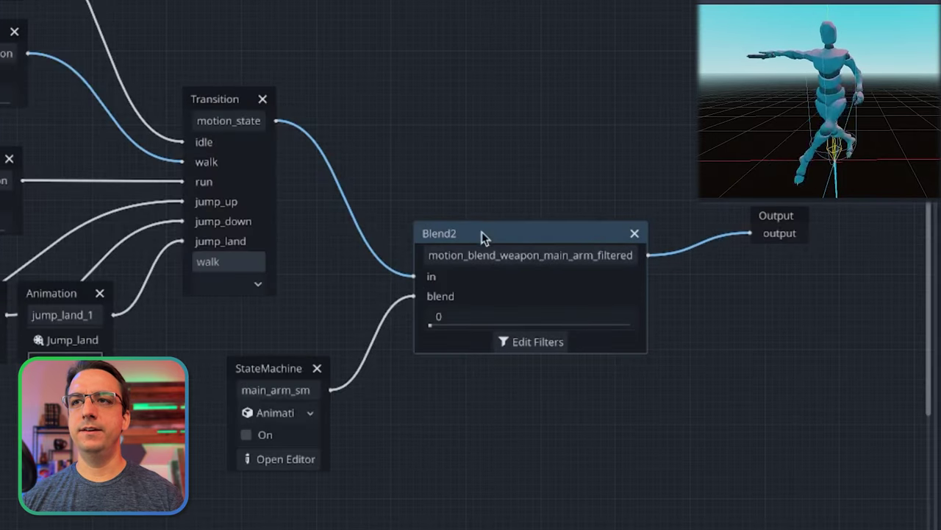
pyautogui.click(282, 369)
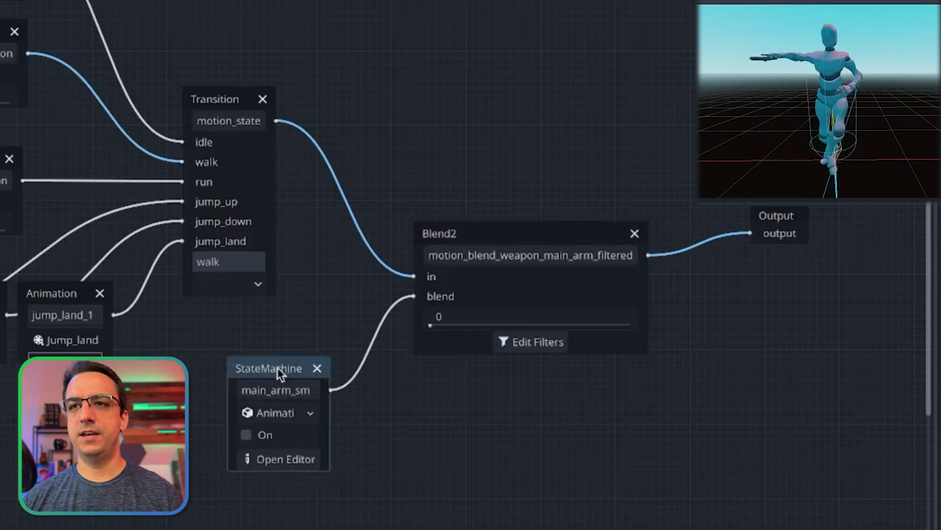
pyautogui.moveTo(430, 326); pyautogui.dragTo(407, 323)
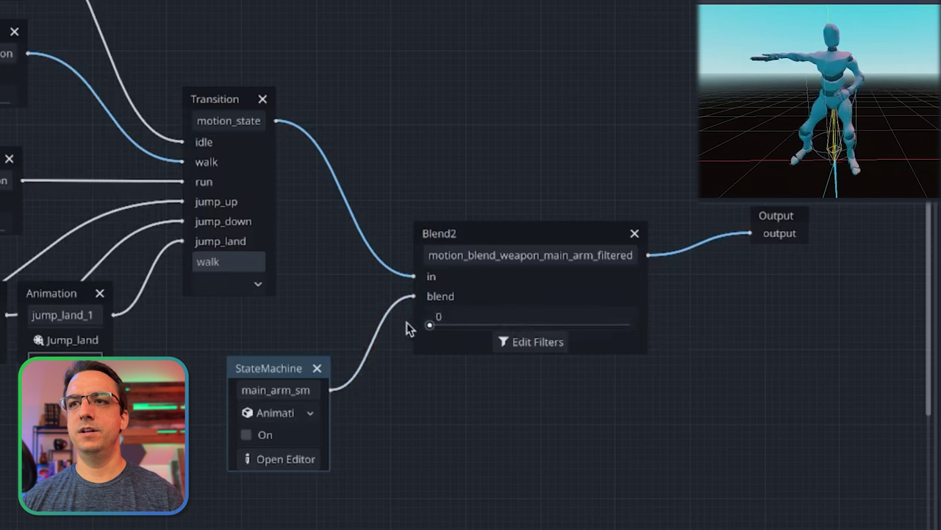
pyautogui.click(286, 460)
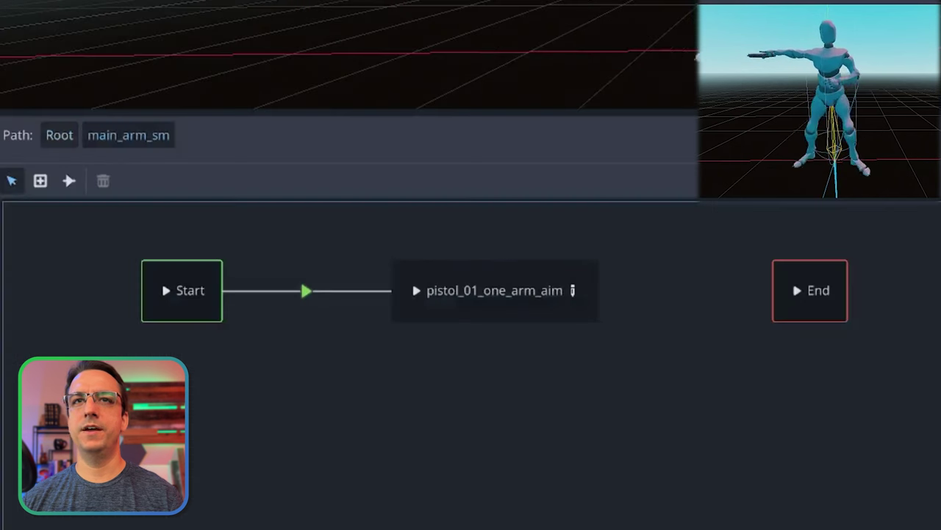
# Inspect the advance settings of the transition from Start to pistol_01_one_arm_aim
pyautogui.click(479, 318)
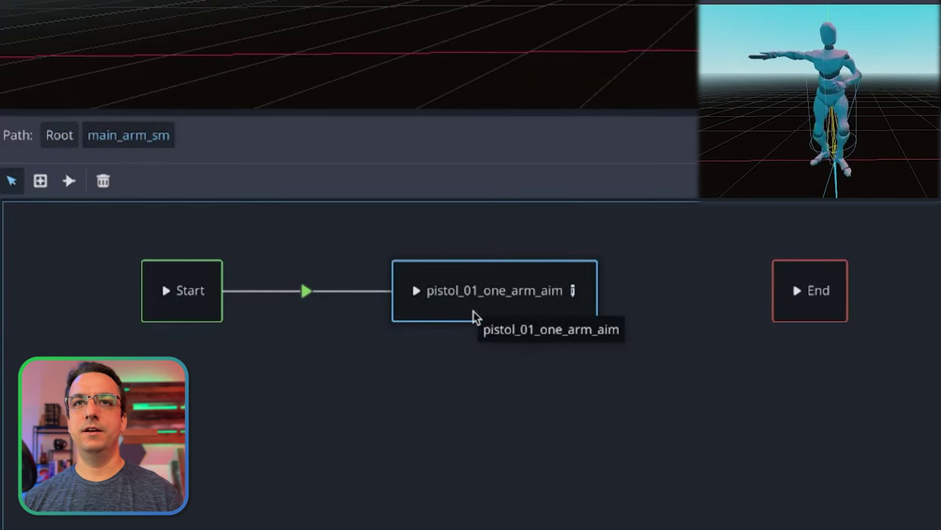
pyautogui.click(306, 290)
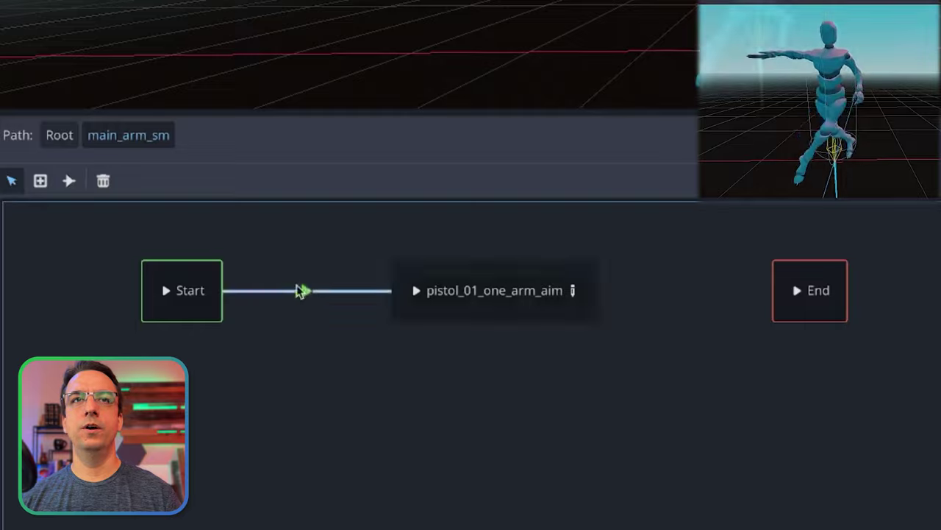
pyautogui.click(166, 191)
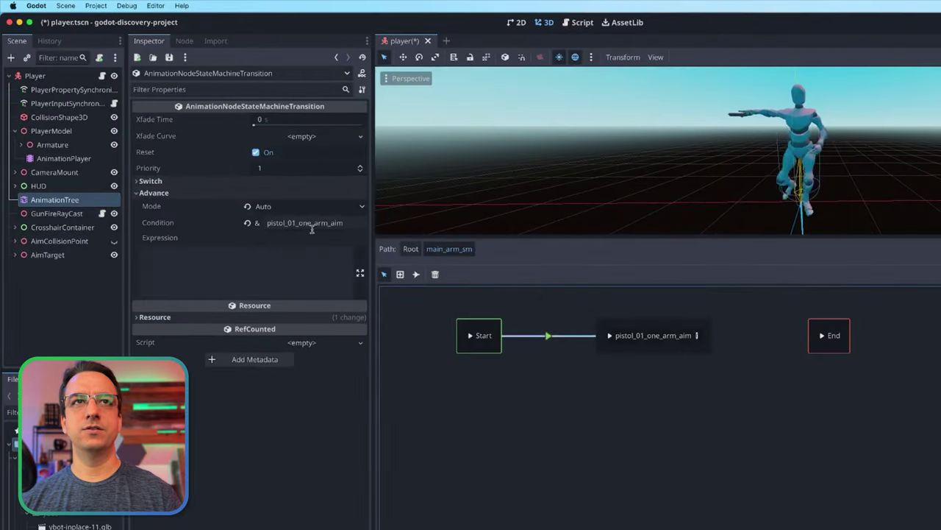
# Open the pistol_01_one_arm_aim blend space, check its point at 0, and return to main_arm_sm
pyautogui.click(667, 344)
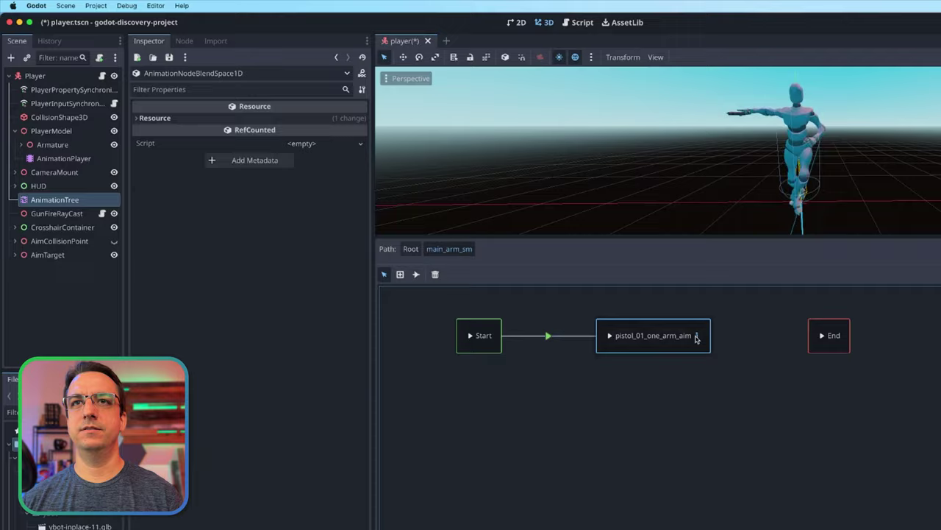
pyautogui.click(697, 336)
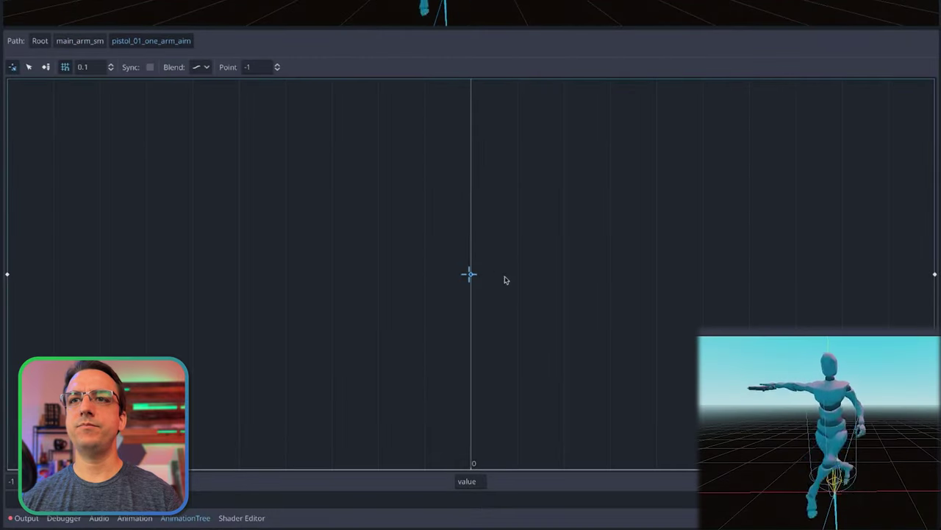
pyautogui.click(28, 67)
pyautogui.click(470, 275)
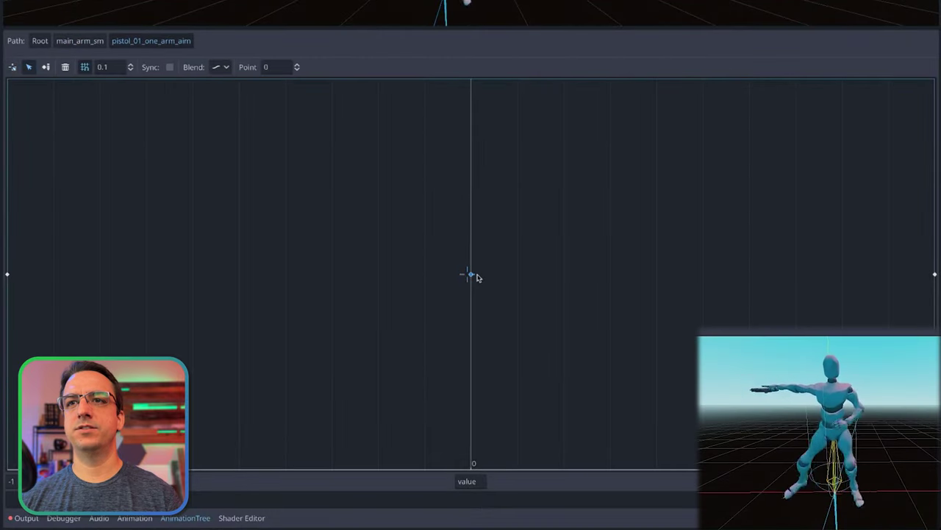
pyautogui.click(80, 40)
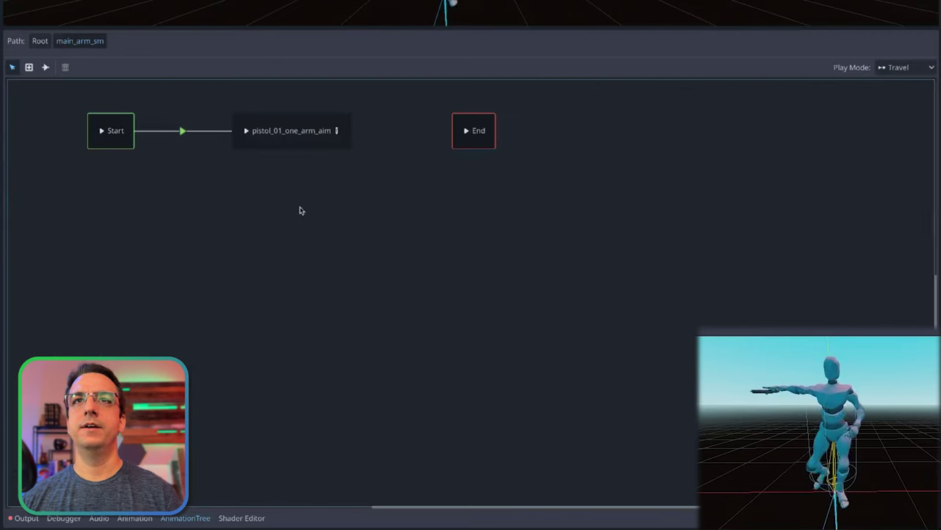
# Start the pistol_01_one_arm_aim state, view the root blend tree and reopen main_arm_sm
pyautogui.click(249, 131)
pyautogui.click(39, 41)
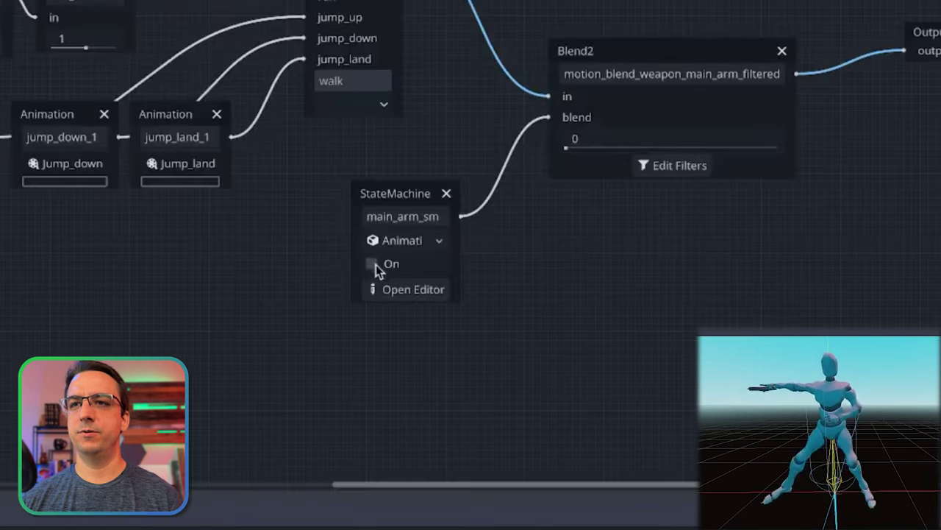
pyautogui.click(416, 294)
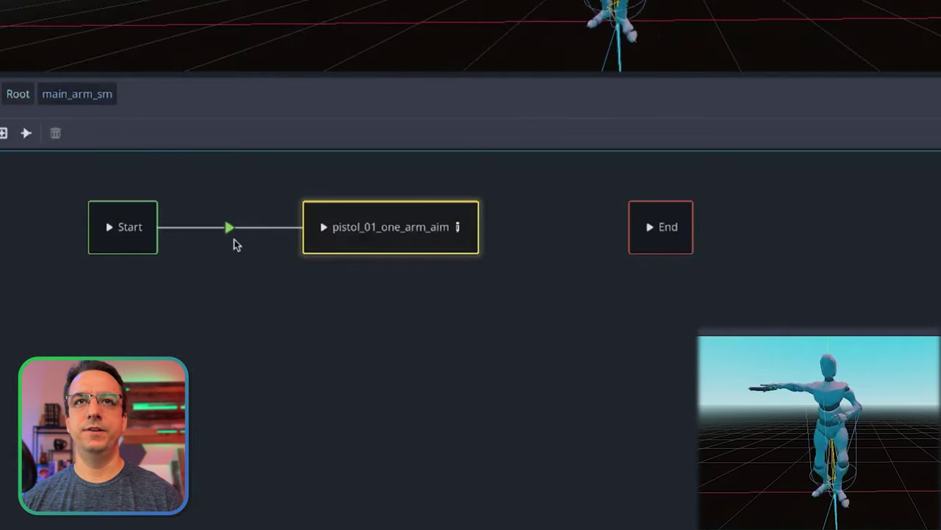
# Turn on main_arm_sm in the root blend tree and set the motion_blend_weapon_main_arm_filtered amount to 1
pyautogui.click(17, 94)
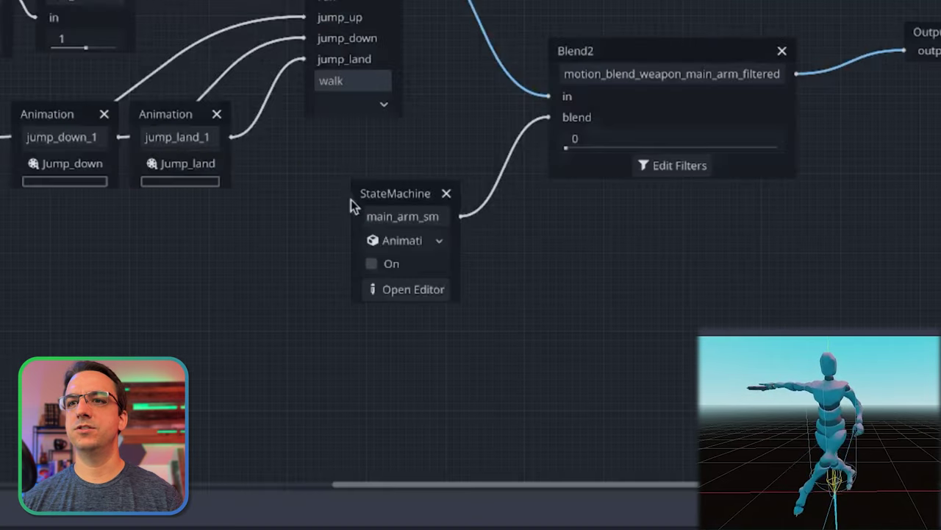
pyautogui.click(372, 264)
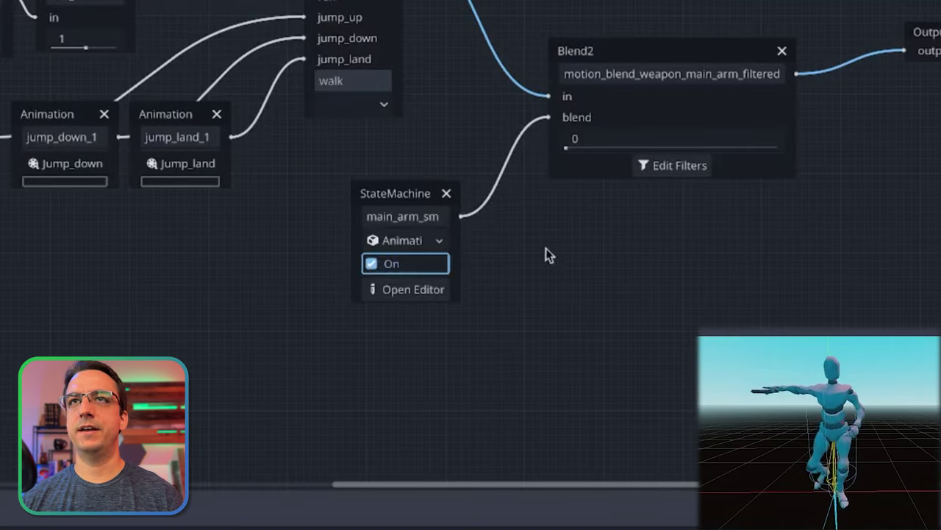
pyautogui.moveTo(567, 147); pyautogui.dragTo(859, 163)
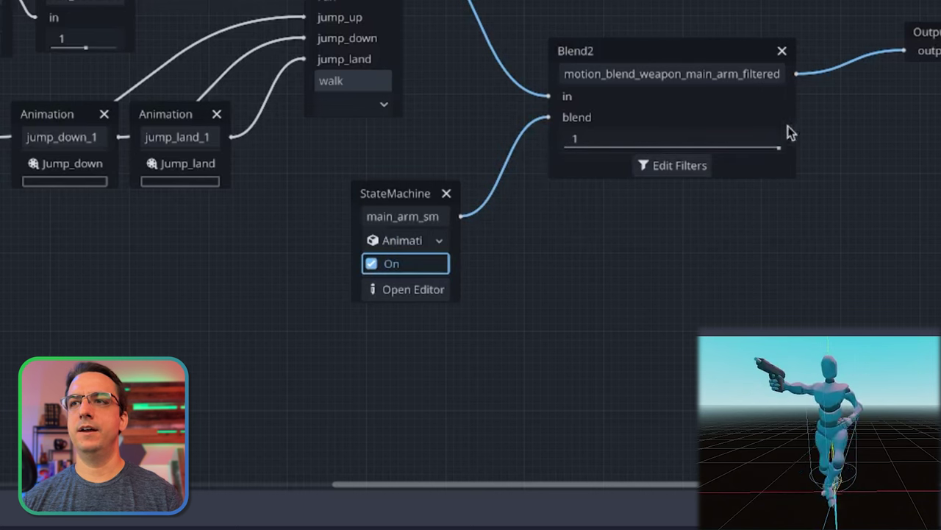
# Preview the pistol_01_one_arm_aim blend from 0 toward -1 and back to 0, and return to main_arm_sm
pyautogui.click(405, 291)
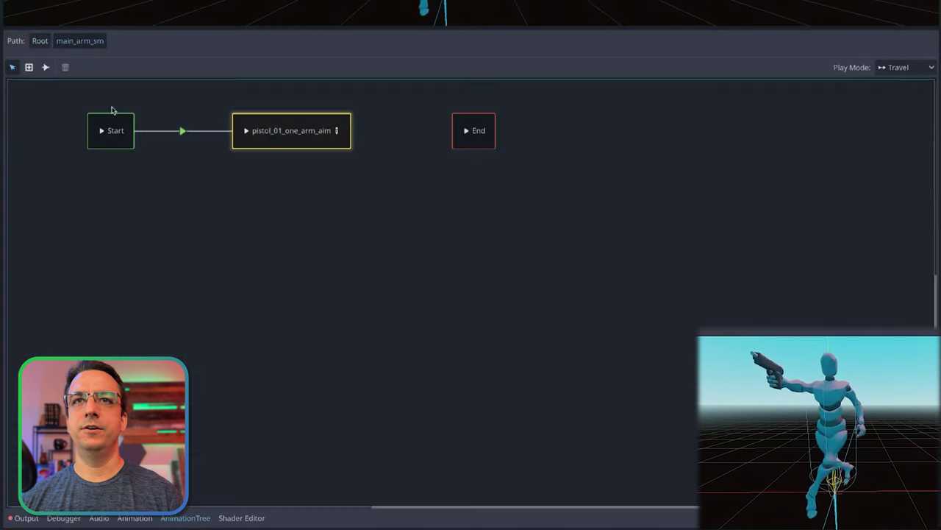
pyautogui.click(336, 130)
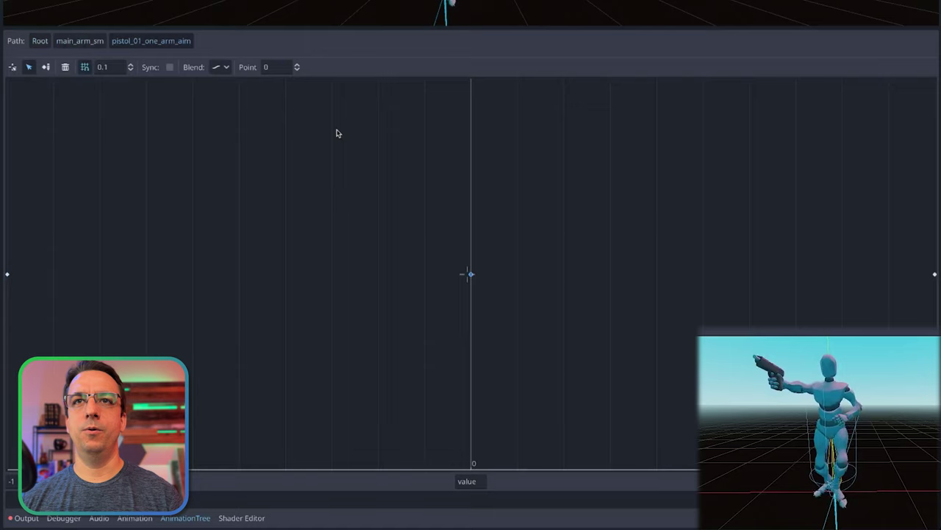
pyautogui.click(79, 41)
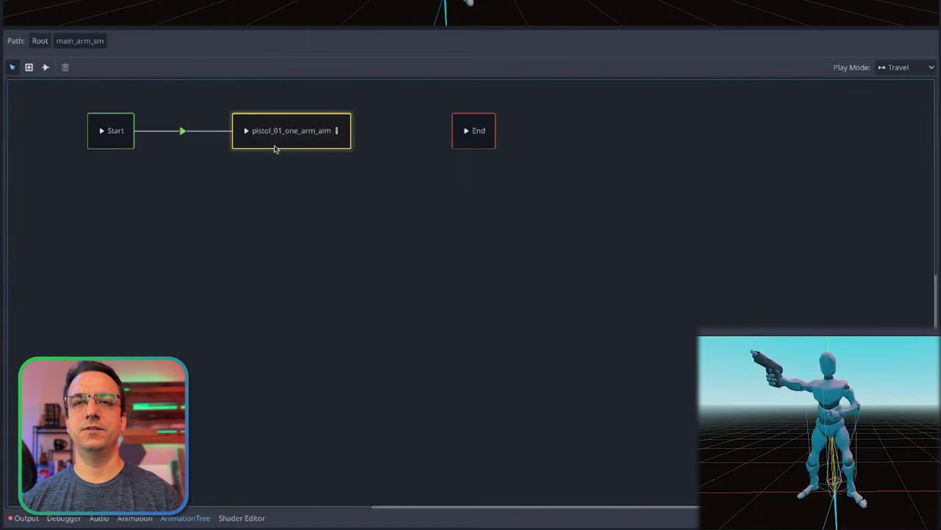
pyautogui.click(336, 130)
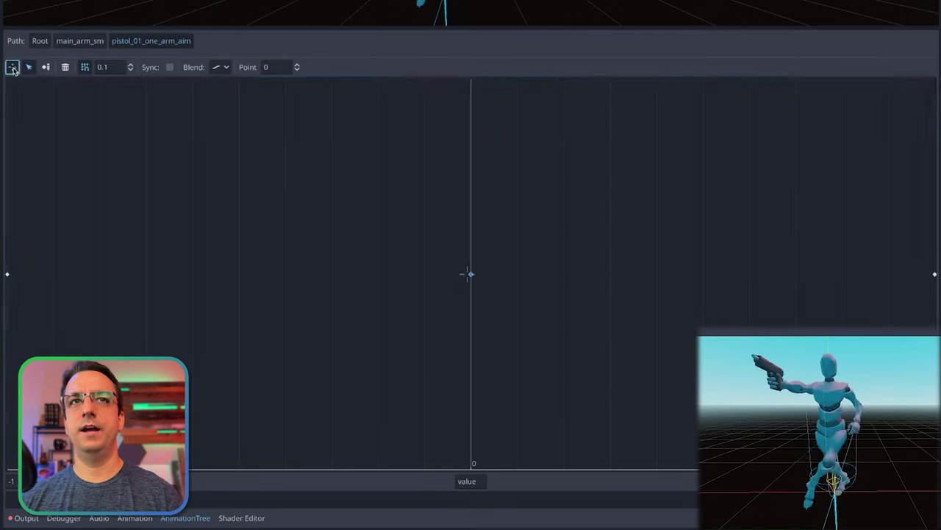
pyautogui.click(13, 67)
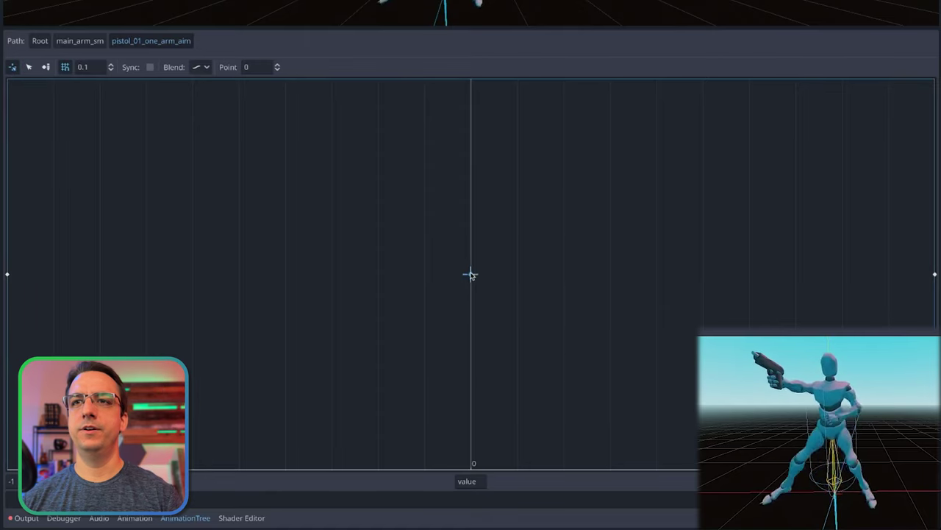
pyautogui.moveTo(471, 275); pyautogui.dragTo(33, 312)
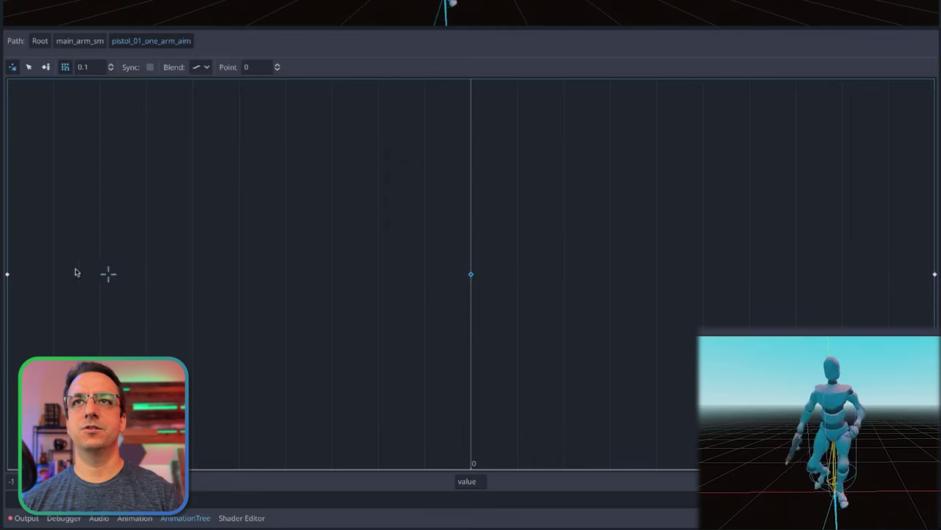
pyautogui.moveTo(75, 273); pyautogui.dragTo(18, 273)
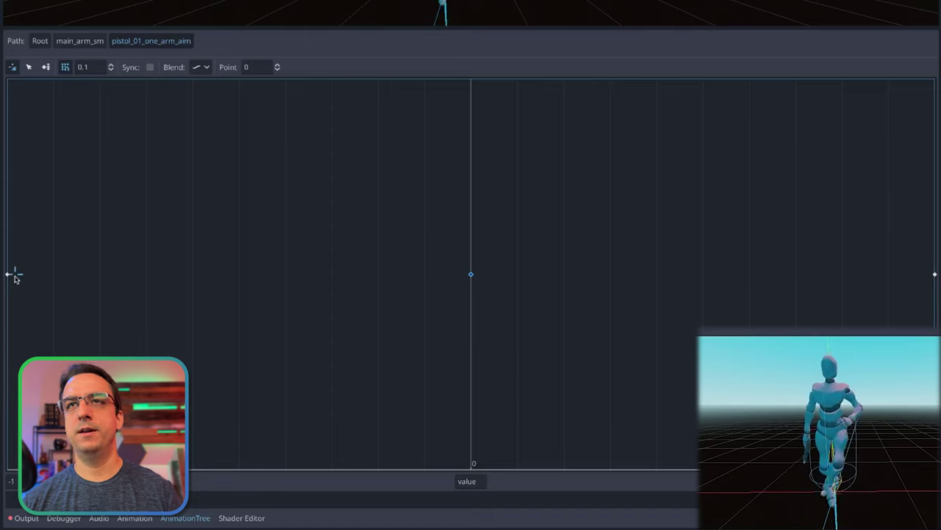
pyautogui.click(451, 292)
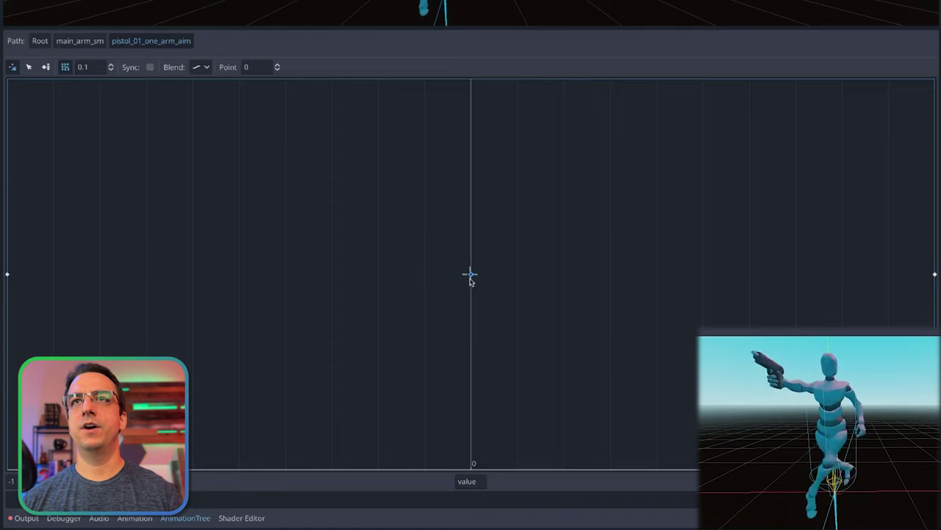
pyautogui.moveTo(487, 274); pyautogui.dragTo(471, 275)
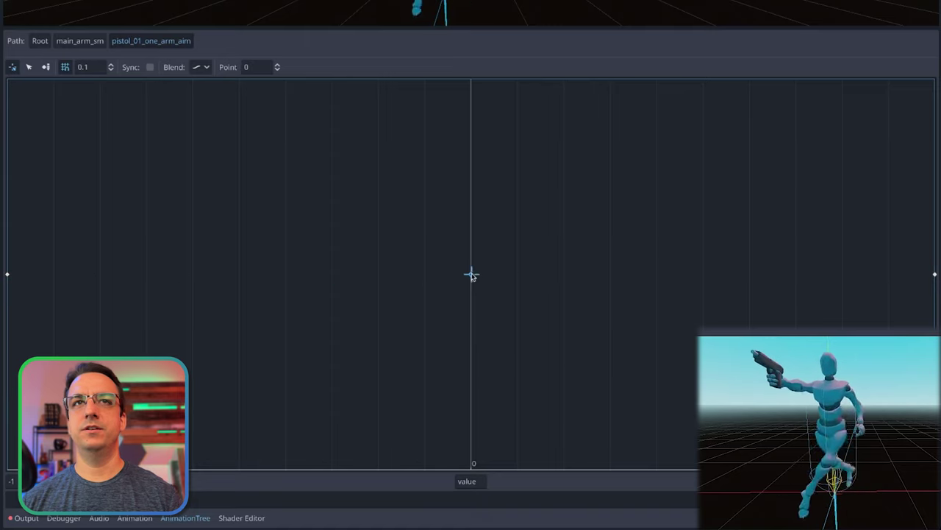
pyautogui.click(80, 41)
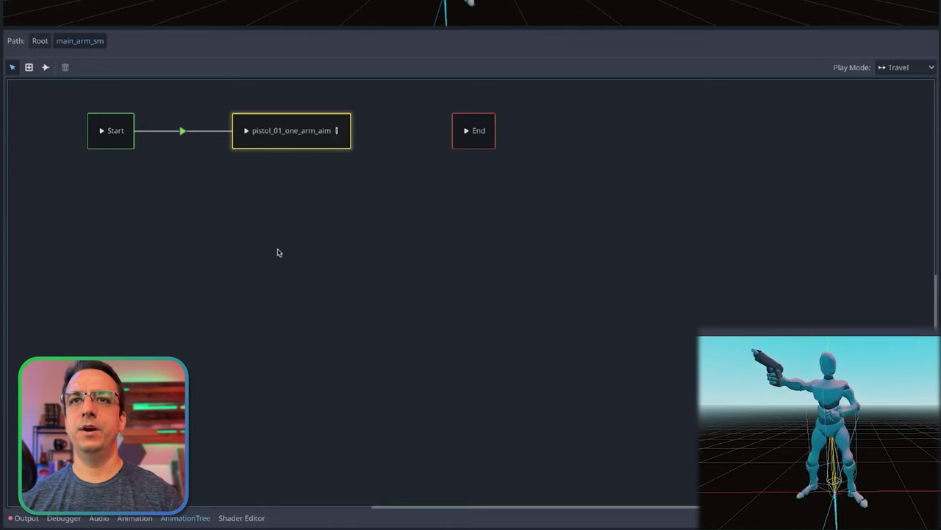
# Open the walk_sm state machine from the root blend tree and add a BlendSpace1D state beyond the End state
pyautogui.click(41, 41)
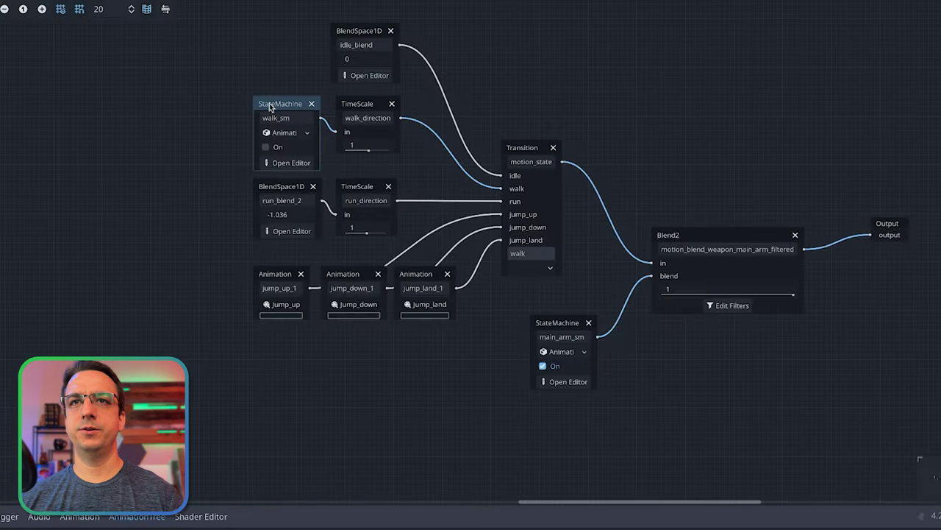
pyautogui.click(290, 161)
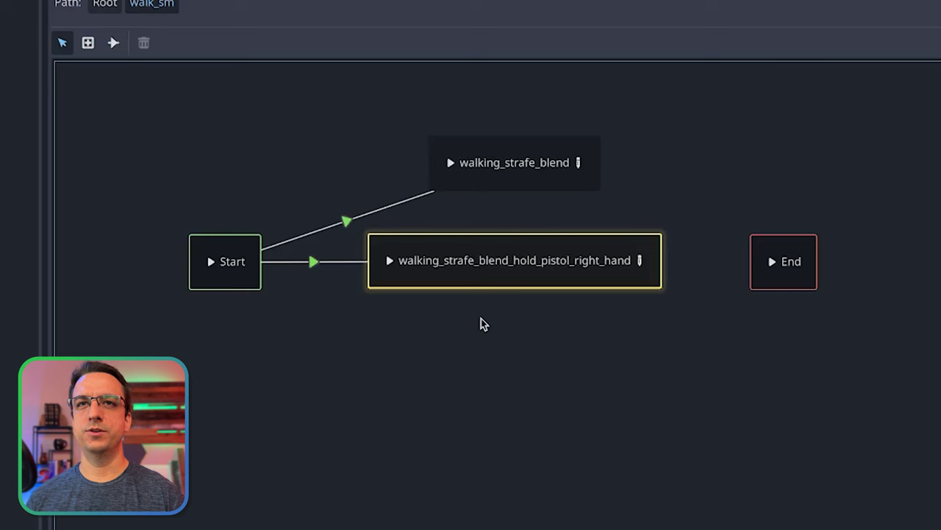
pyautogui.click(88, 43)
pyautogui.click(441, 347)
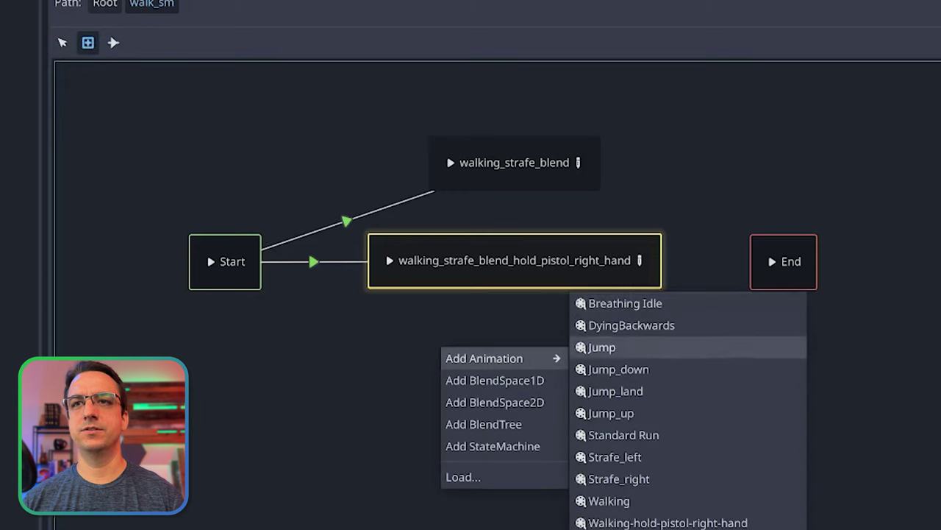
pyautogui.press('Escape')
pyautogui.rightClick(940, 319)
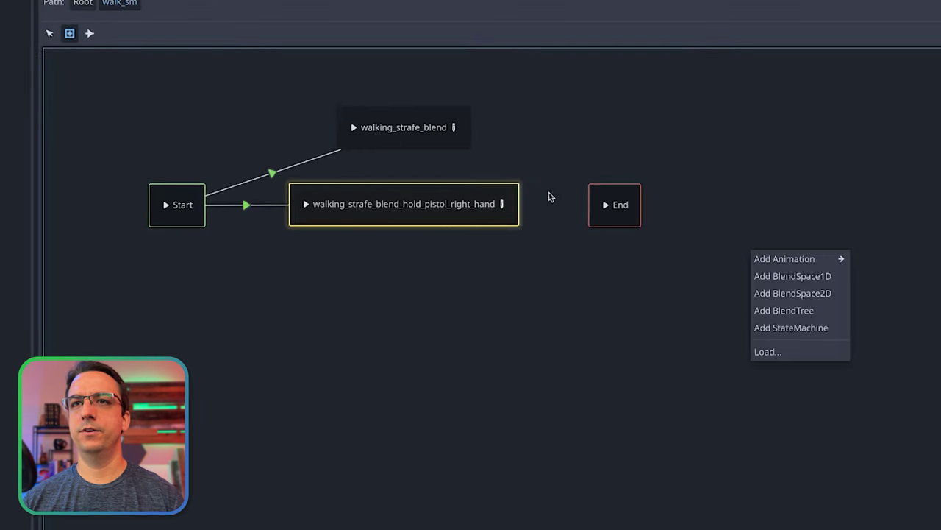
pyautogui.click(793, 276)
# Rename the new BlendSpace1D state with a name beginning with 2
pyautogui.rightClick(770, 231)
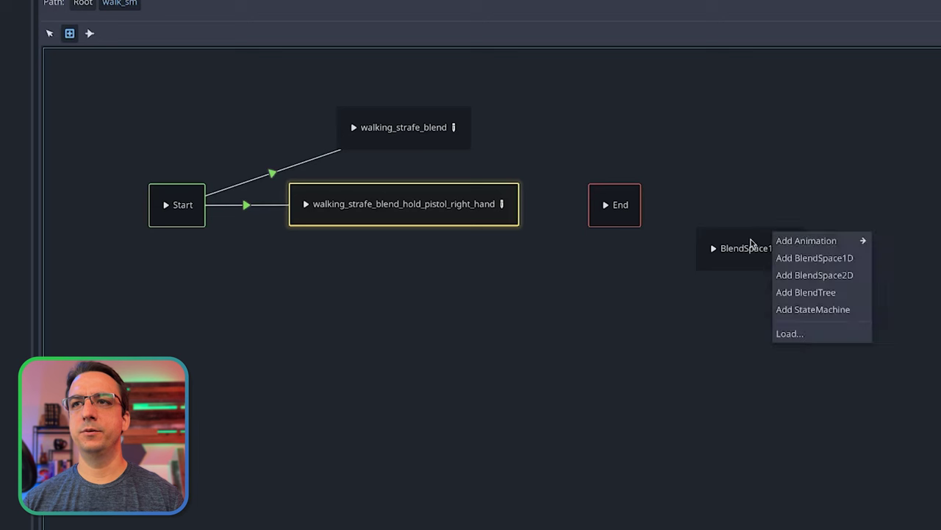
pyautogui.press('Escape')
pyautogui.rightClick(741, 246)
pyautogui.doubleClick(757, 248)
pyautogui.write('2')
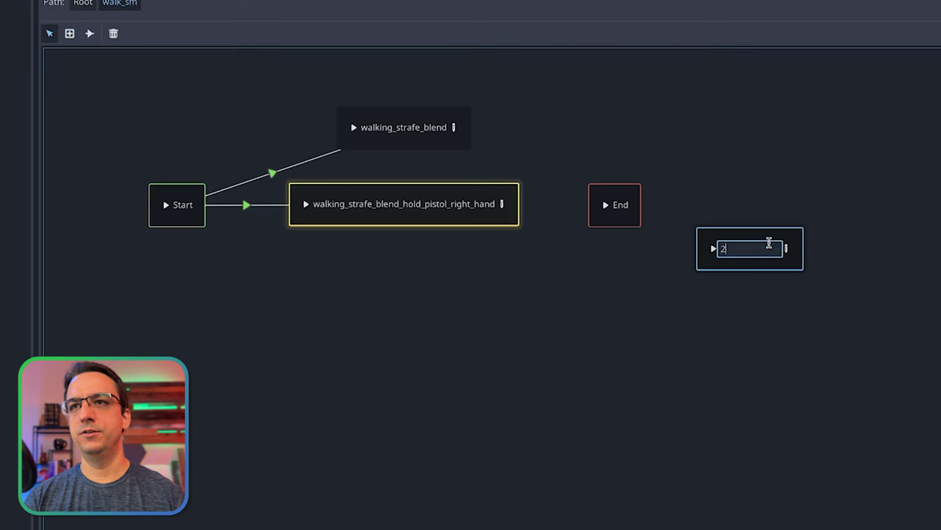